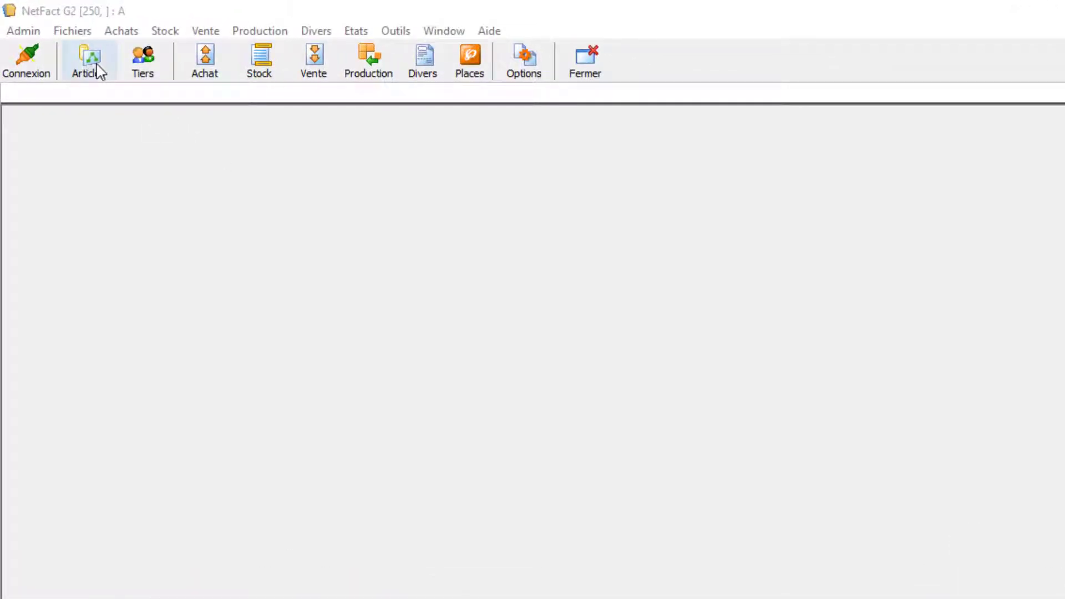
Open the Dépôts list under Tiers and view the record of DEPOT PAR DEFAUT, then close the record
{"action": "left_click", "coordinate": [146, 61]}
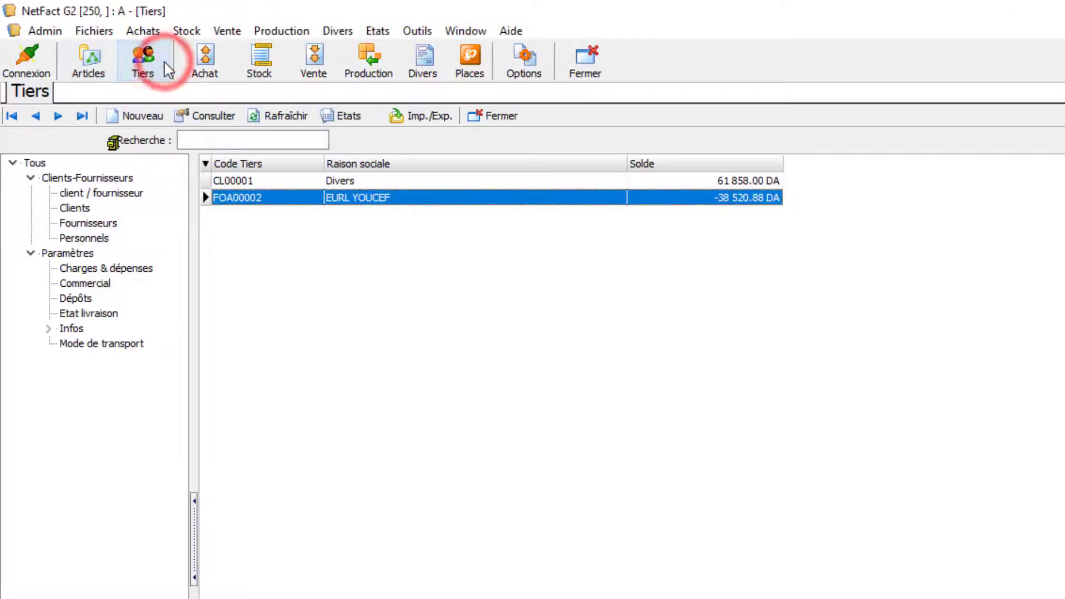
{"action": "left_click", "coordinate": [76, 301]}
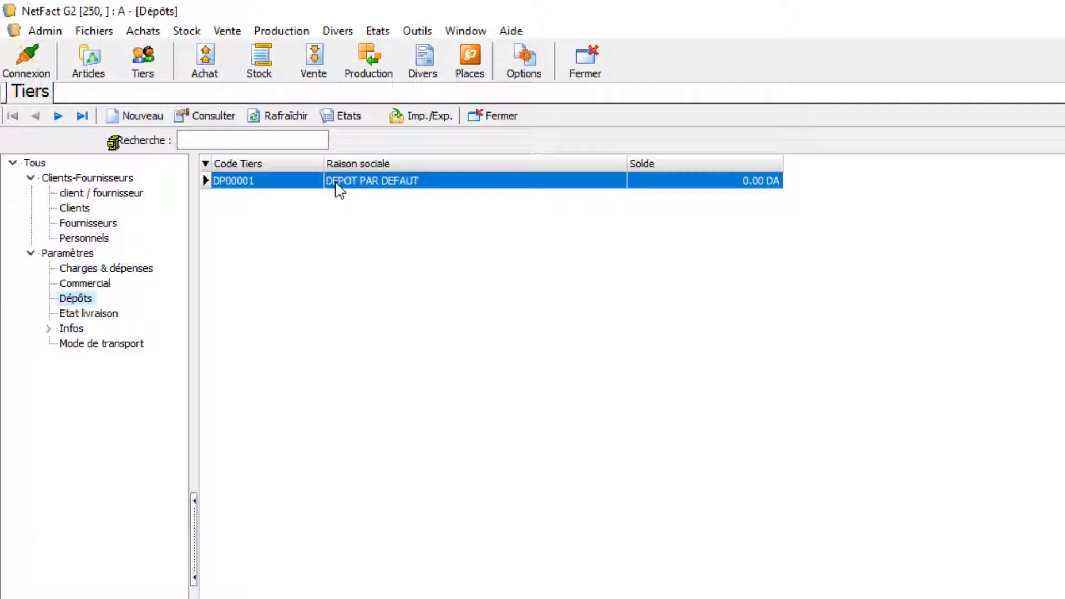
{"action": "double_click", "coordinate": [373, 183]}
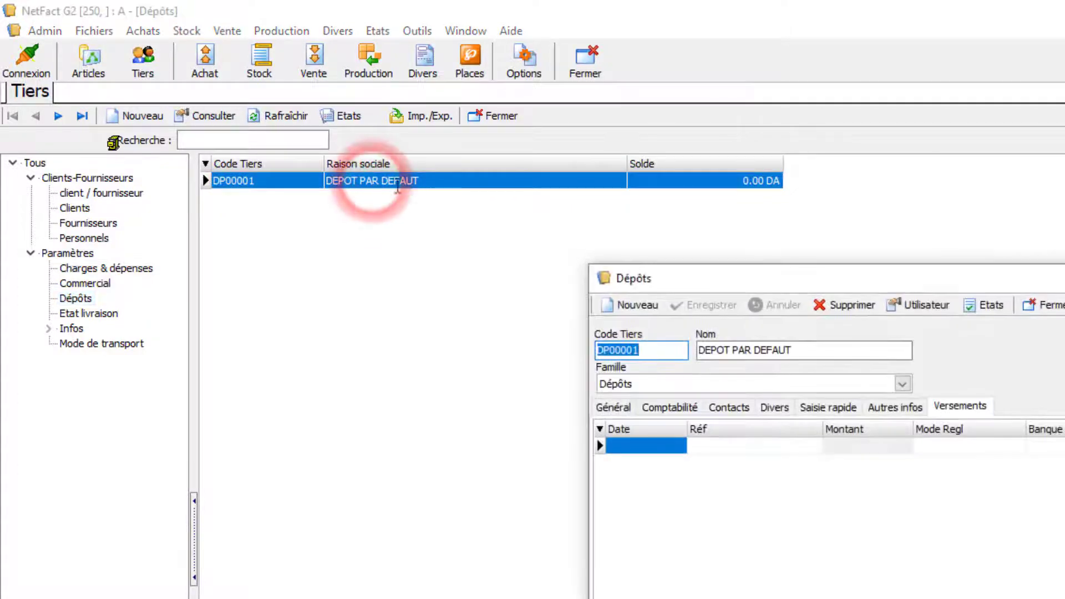
{"action": "left_click", "coordinate": [1046, 308]}
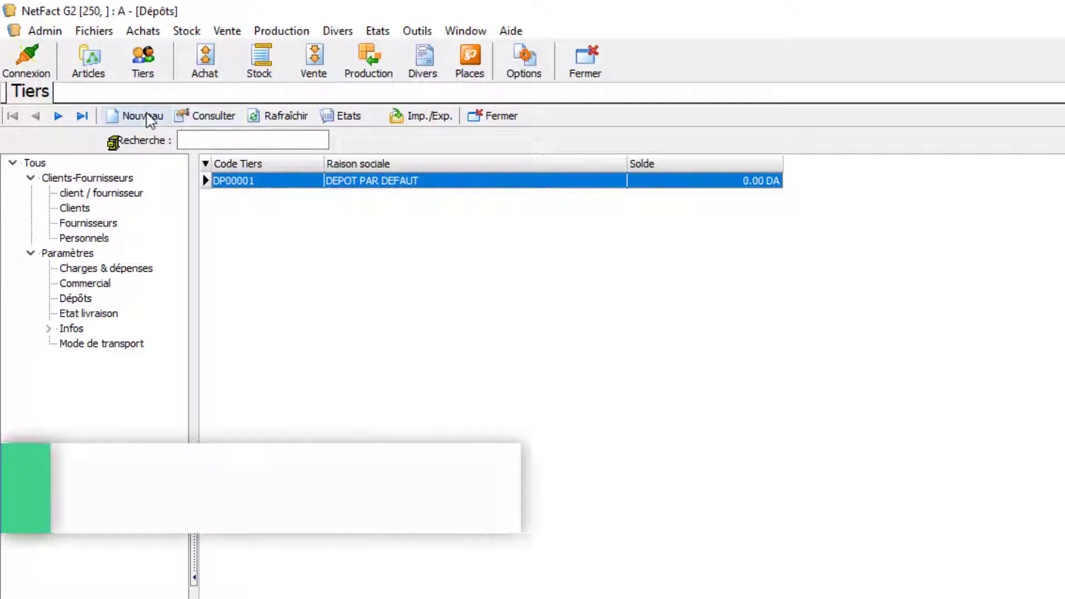
Create a new depot named DEPOT 2 in the Dépôts family and save it
{"action": "left_click", "coordinate": [75, 299]}
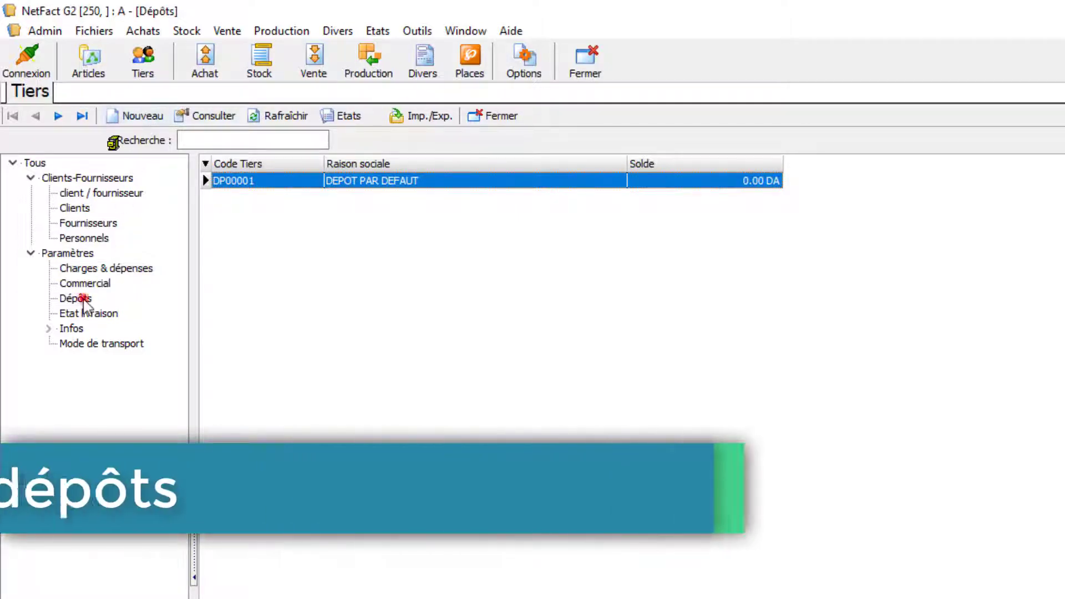
{"action": "left_click", "coordinate": [133, 116]}
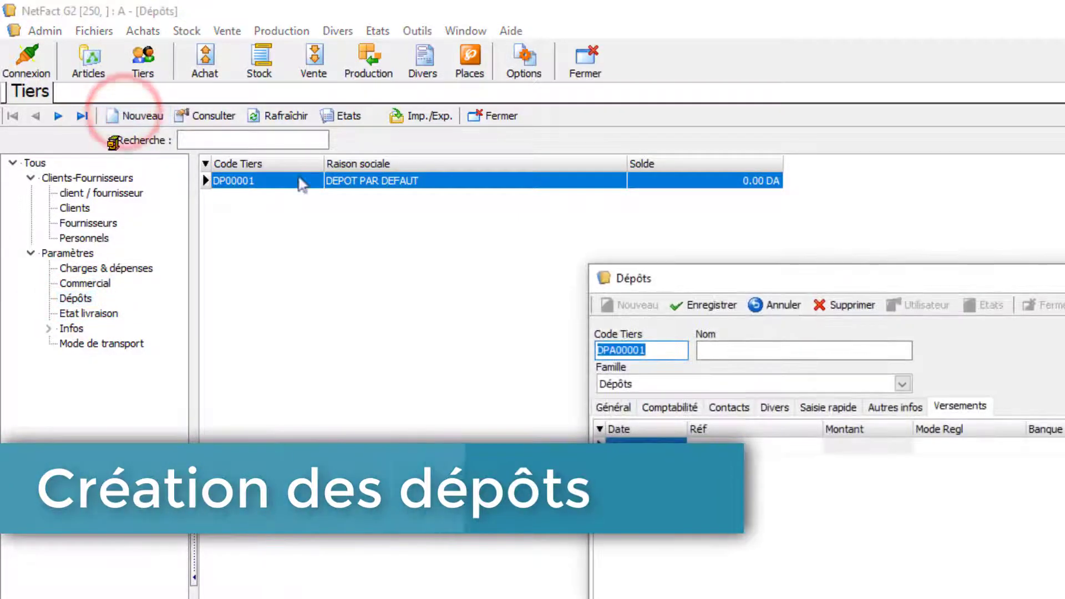
{"action": "left_click", "coordinate": [773, 350]}
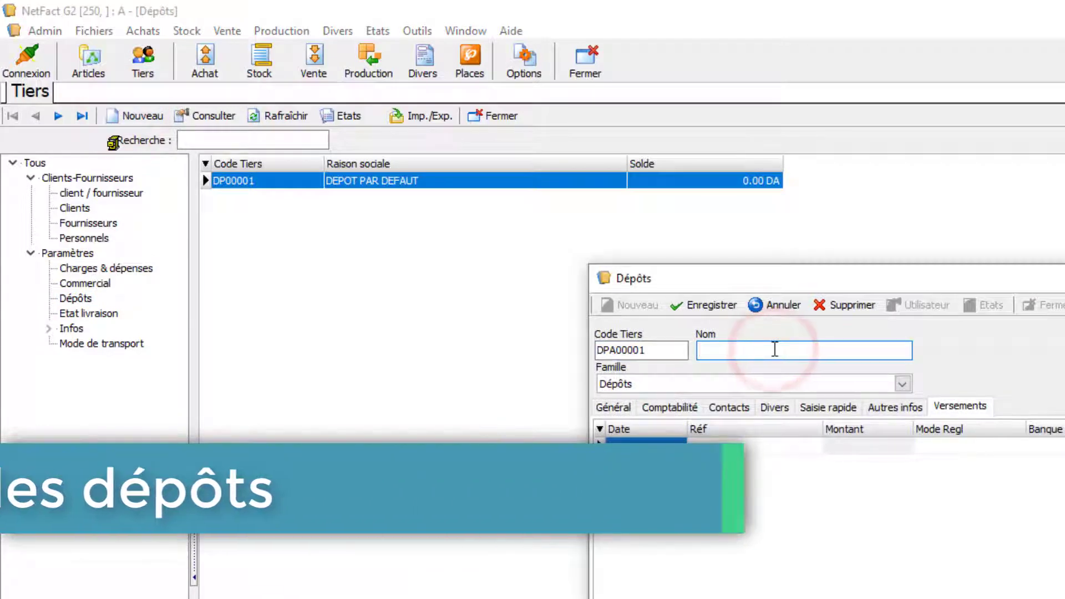
{"action": "type", "text": "de"}
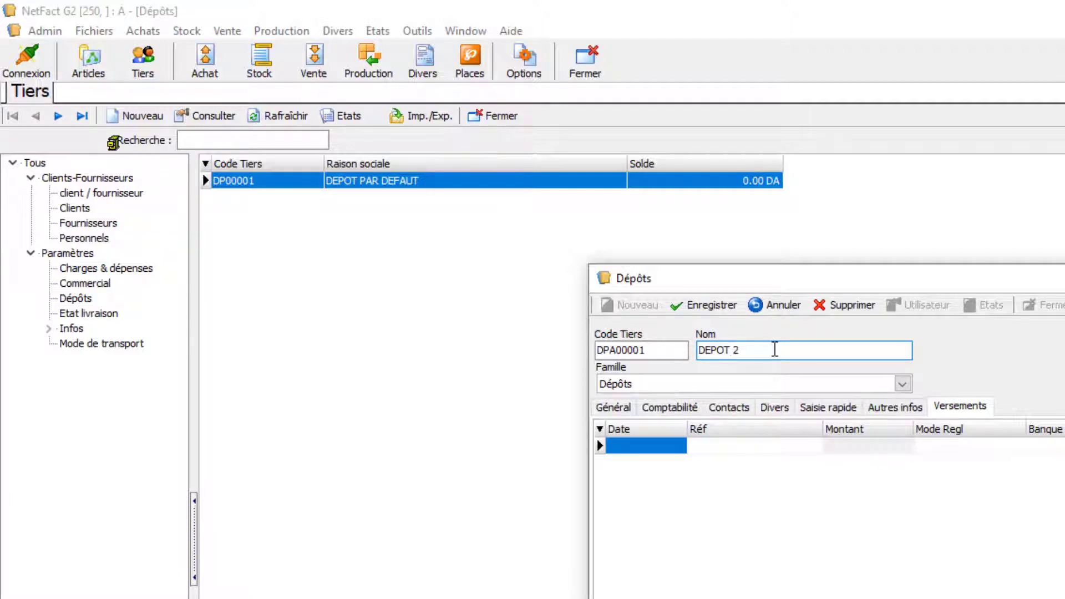
{"action": "left_click", "coordinate": [711, 304]}
Create and save another depot named DEPOT 3, then close the depot form
{"action": "left_click", "coordinate": [636, 304]}
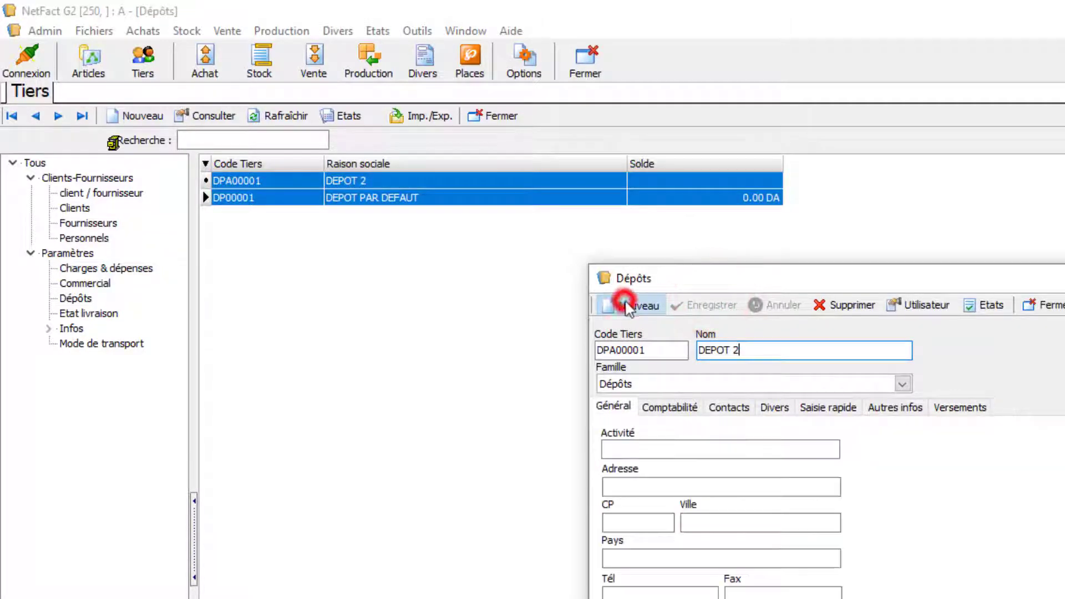
{"action": "left_click", "coordinate": [746, 348]}
{"action": "type", "text": "DEPOT"}
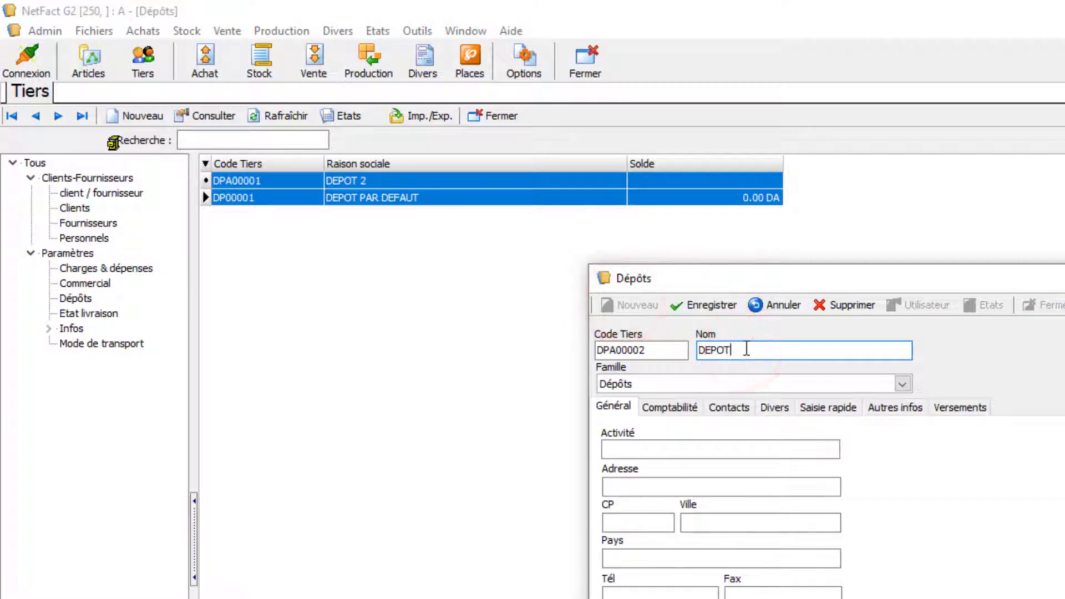
{"action": "left_click", "coordinate": [708, 307]}
{"action": "left_click", "coordinate": [1043, 304]}
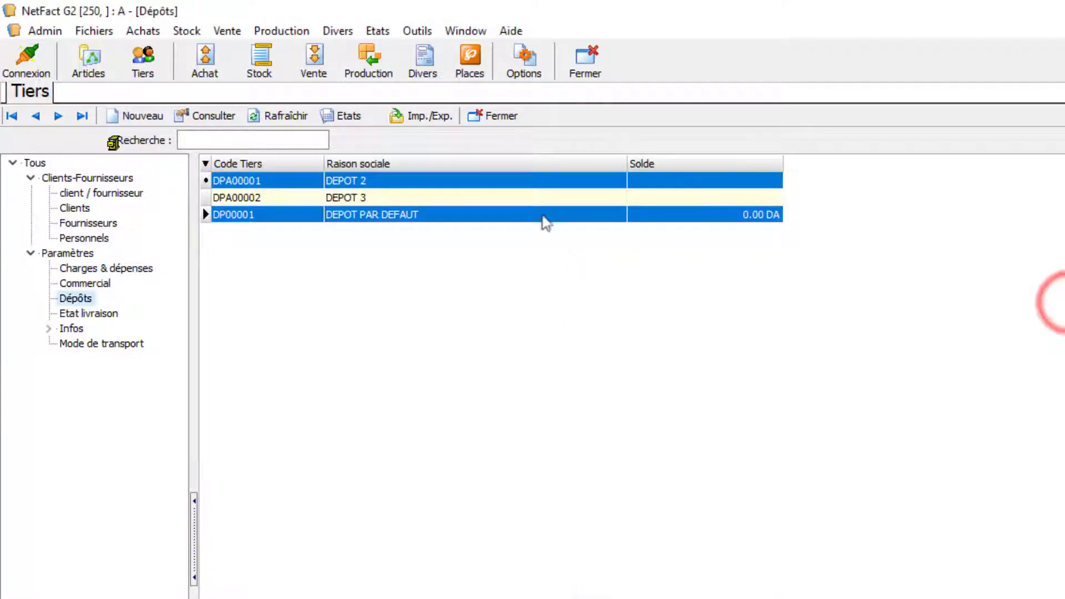
{"action": "left_click", "coordinate": [371, 197]}
{"action": "left_click", "coordinate": [372, 214]}
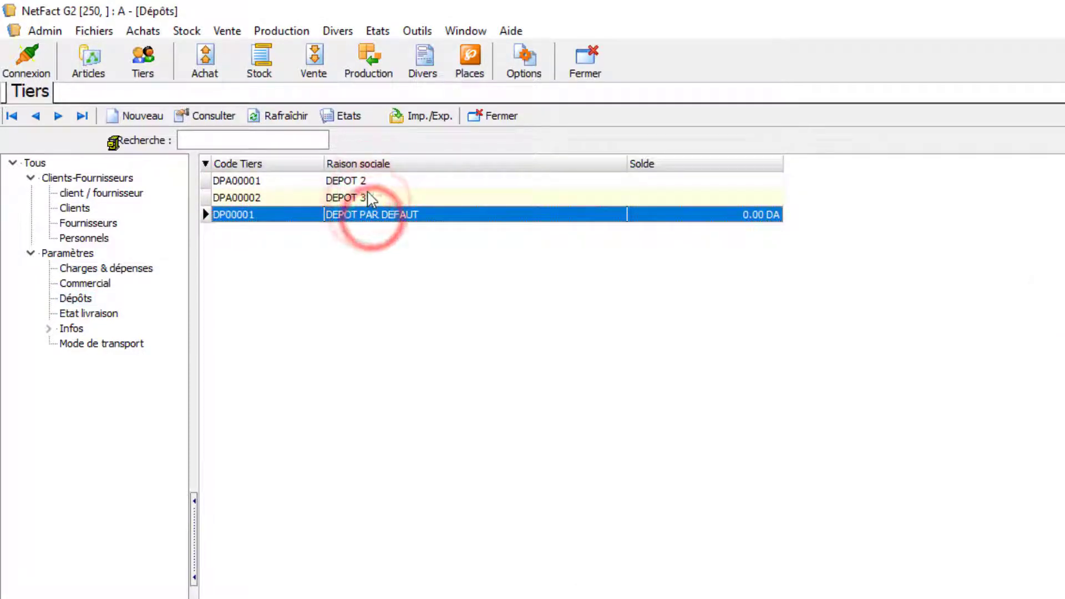
{"action": "left_click", "coordinate": [369, 181]}
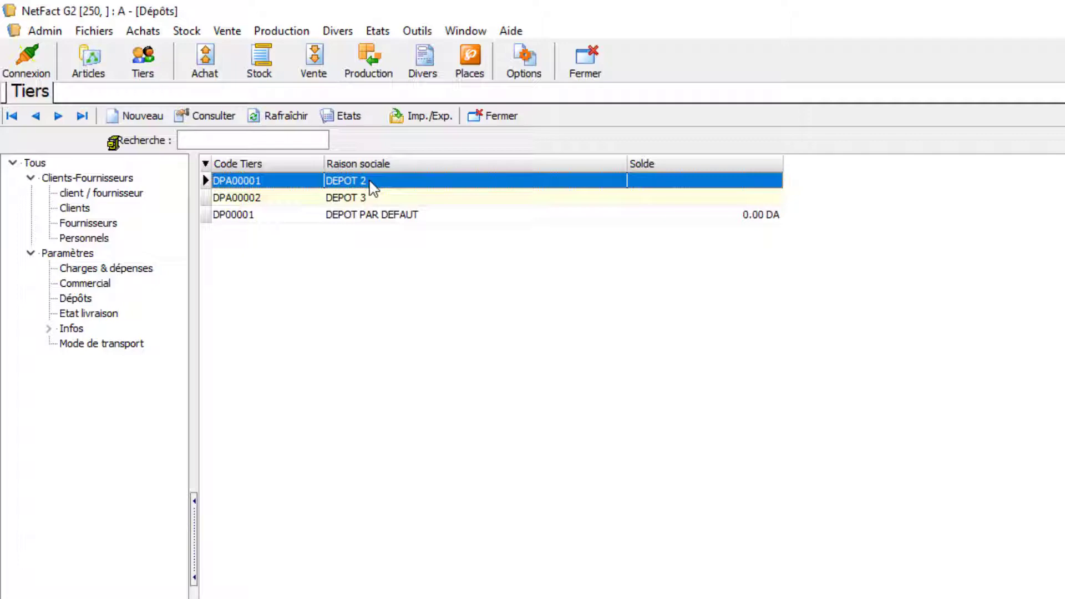
Open the purchase reception note dated 23/04/2020 17:16 from the Bons de réception list
{"action": "left_click", "coordinate": [205, 71]}
{"action": "left_click", "coordinate": [214, 135]}
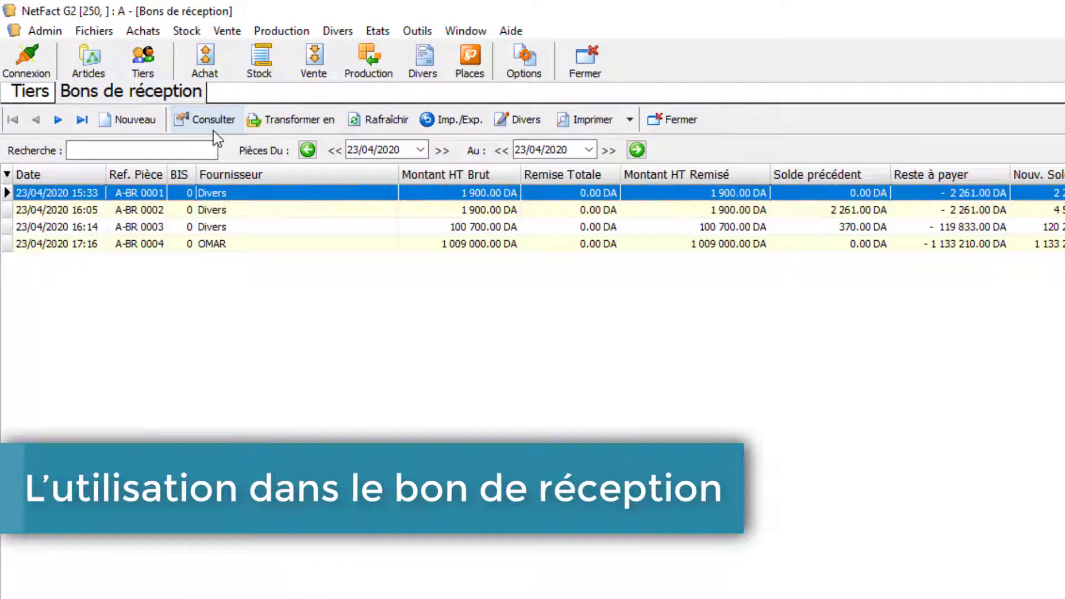
{"action": "left_click", "coordinate": [255, 244]}
{"action": "double_click", "coordinate": [256, 243]}
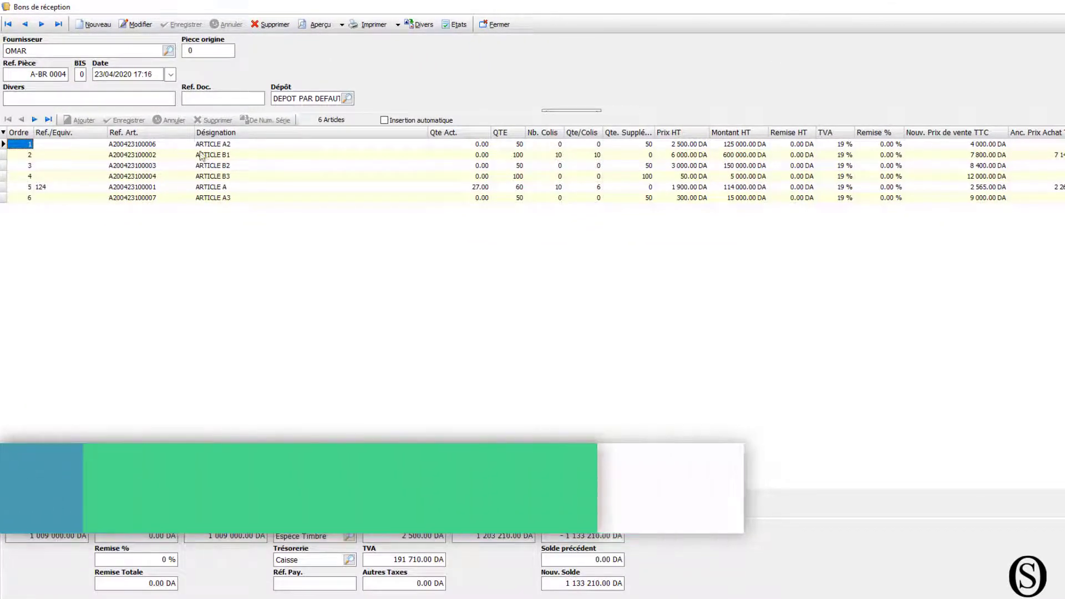
Narrow the Désignation column and show the Dépôt column in the reception note's article lines
{"action": "left_click_drag", "start_coordinate": [425, 134], "coordinate": [304, 134]}
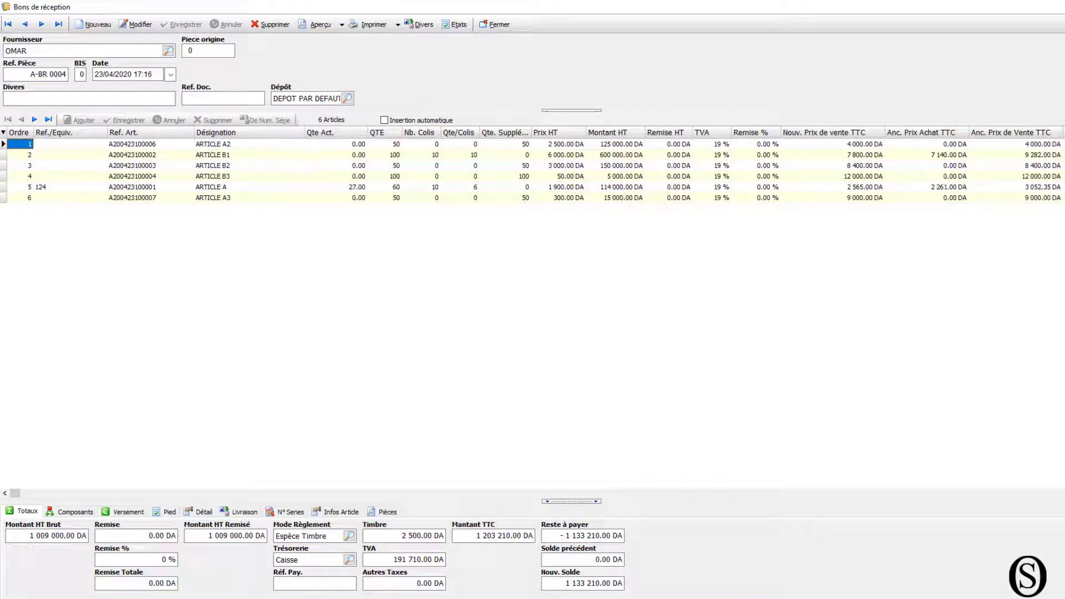
{"action": "left_click_drag", "start_coordinate": [15, 493], "coordinate": [133, 493]}
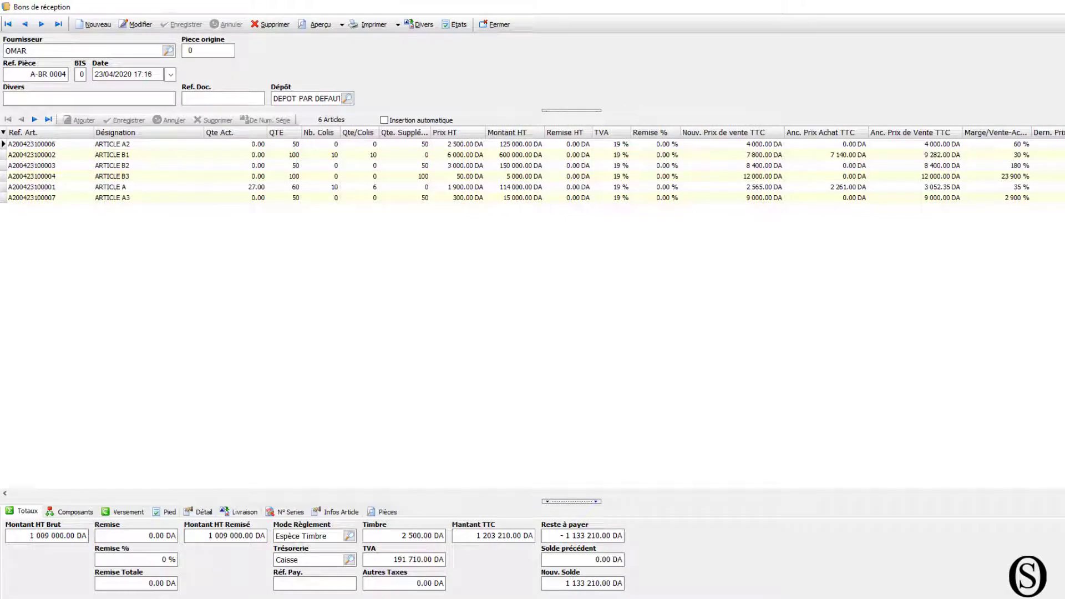
{"action": "left_click", "coordinate": [4, 132]}
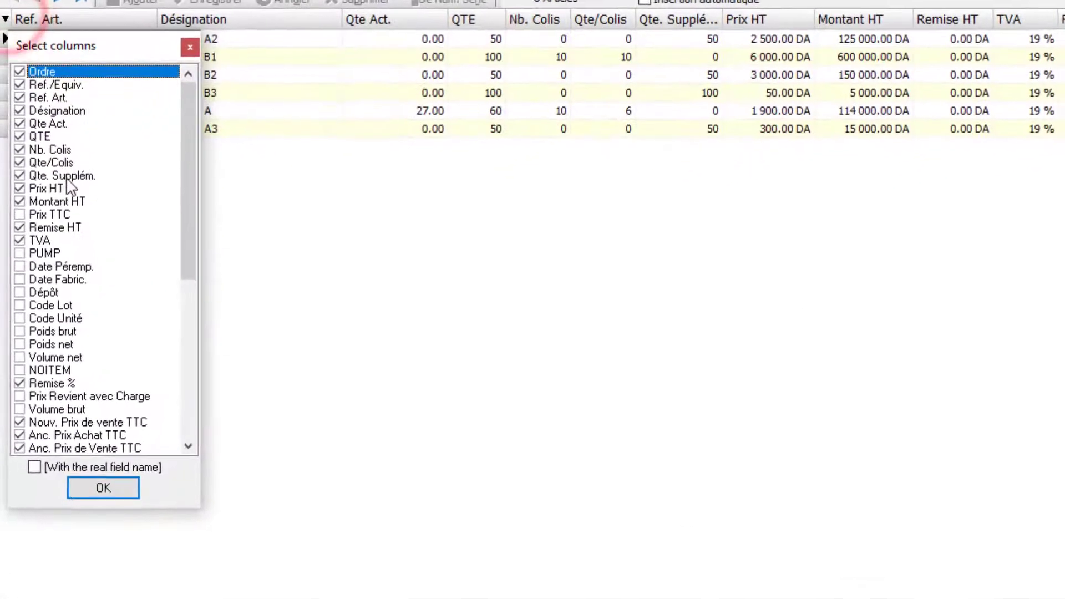
{"action": "left_click", "coordinate": [21, 292]}
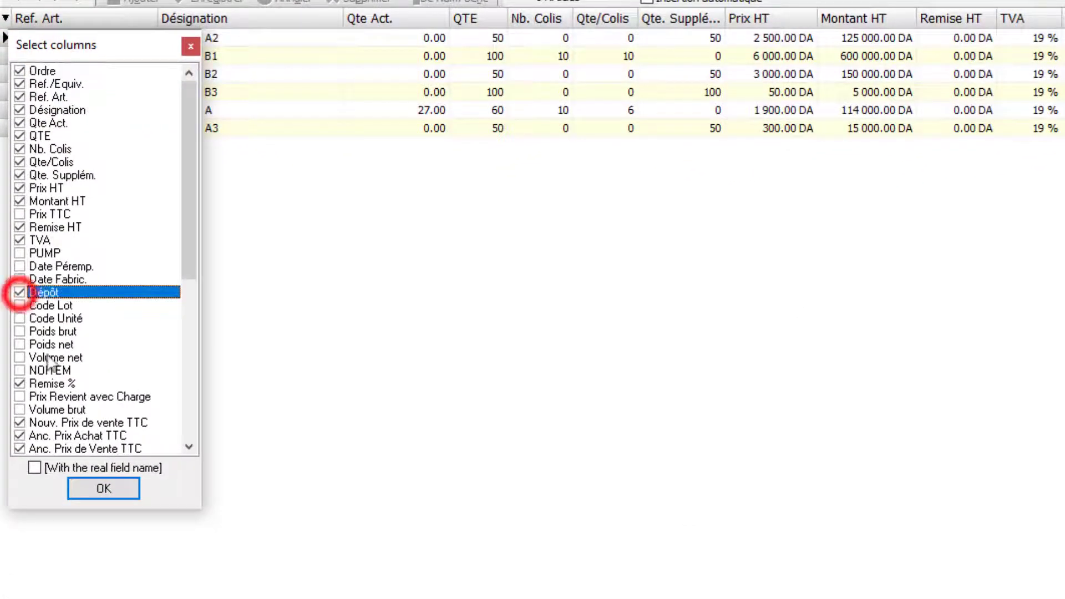
{"action": "left_click", "coordinate": [104, 487]}
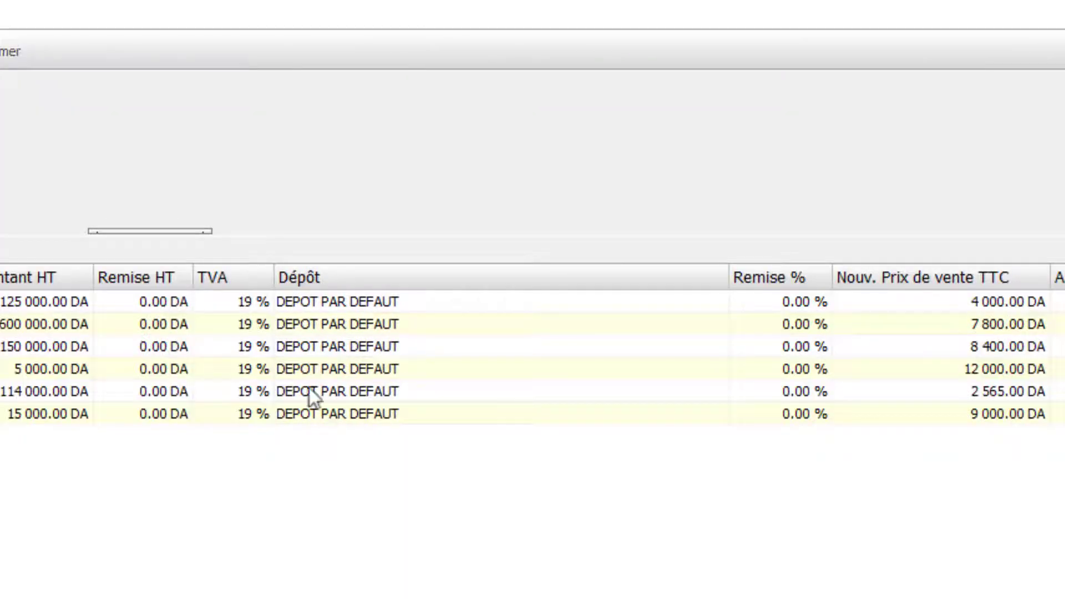
Assign DEPOT 2 as the depot of the ARTICLE A3 line in the reception note
{"action": "left_click", "coordinate": [399, 415]}
{"action": "left_click", "coordinate": [340, 414]}
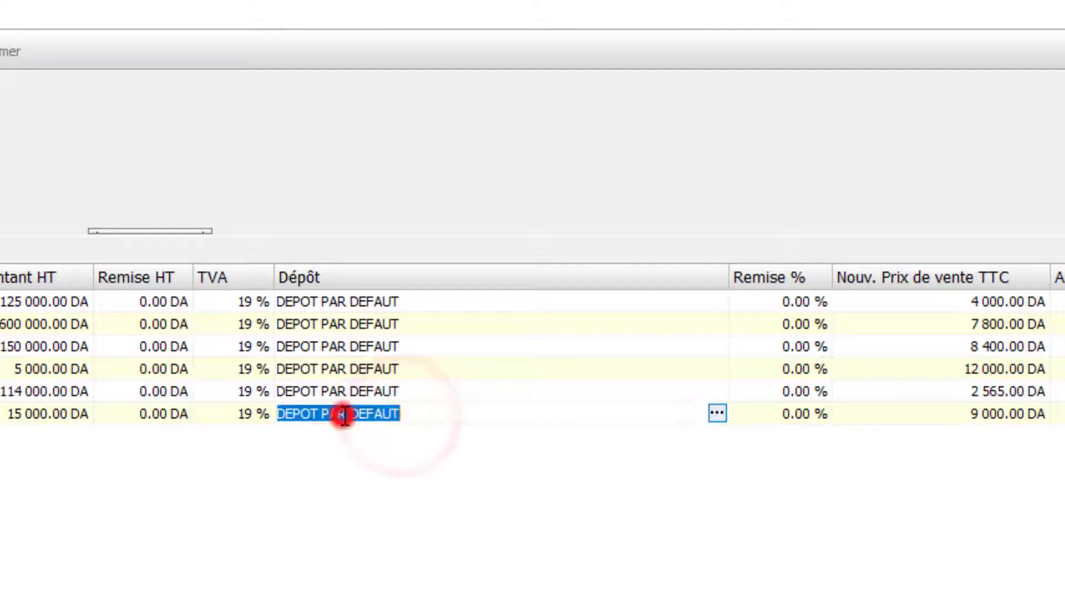
{"action": "left_click", "coordinate": [717, 414]}
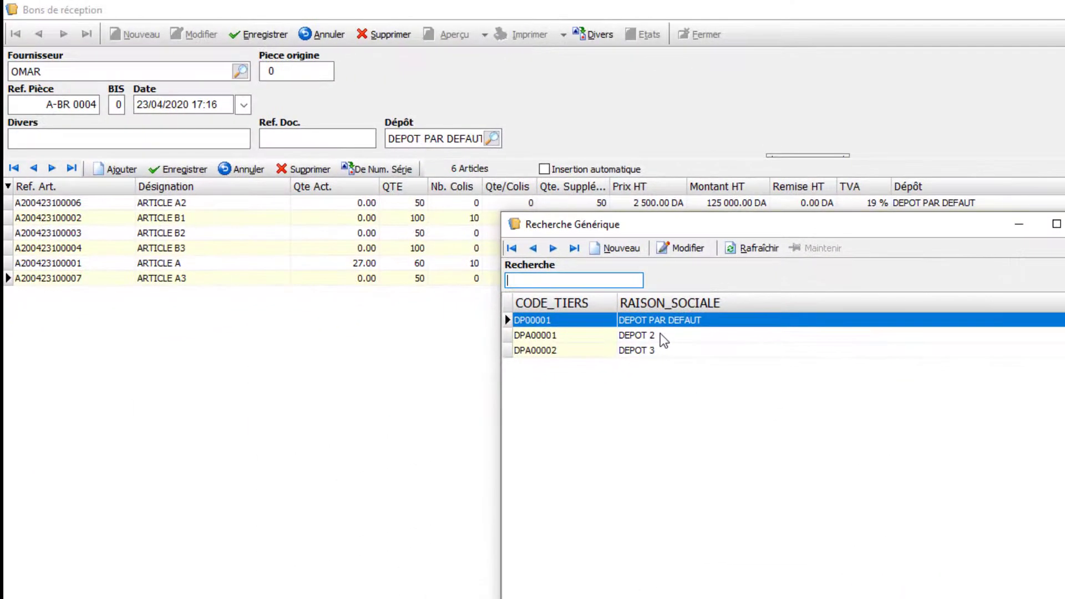
{"action": "double_click", "coordinate": [661, 335]}
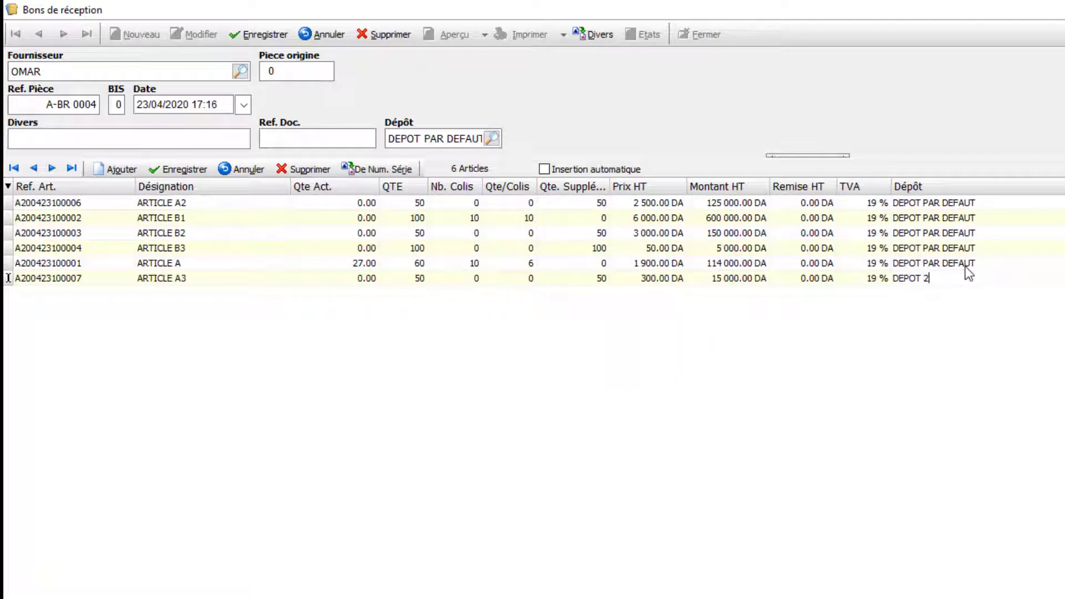
{"action": "left_click", "coordinate": [966, 264]}
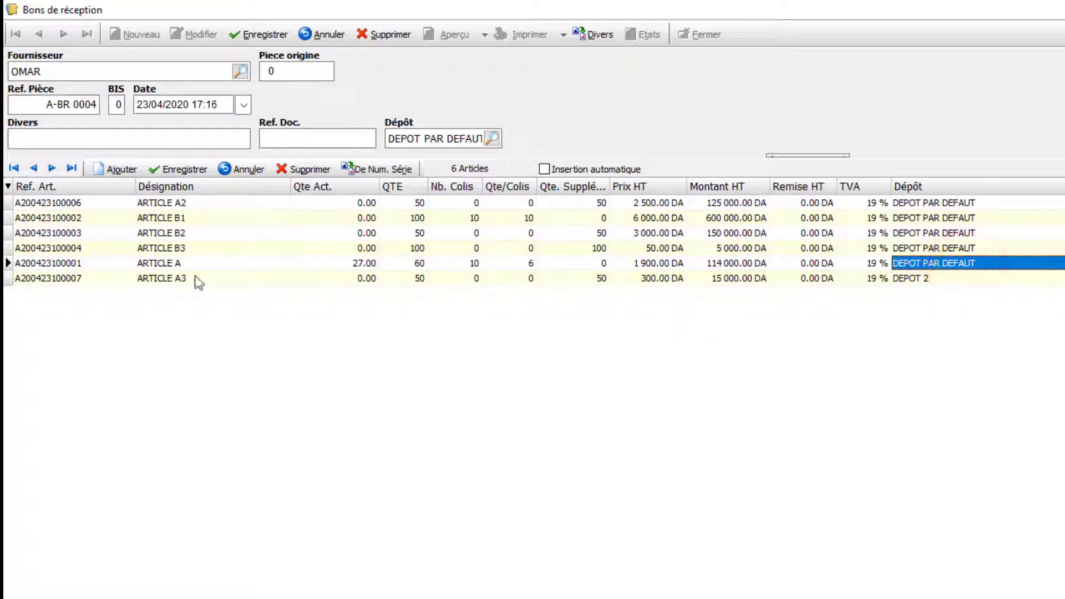
Set the quantity of the ARTICLE A line to 50
{"action": "left_click", "coordinate": [197, 279]}
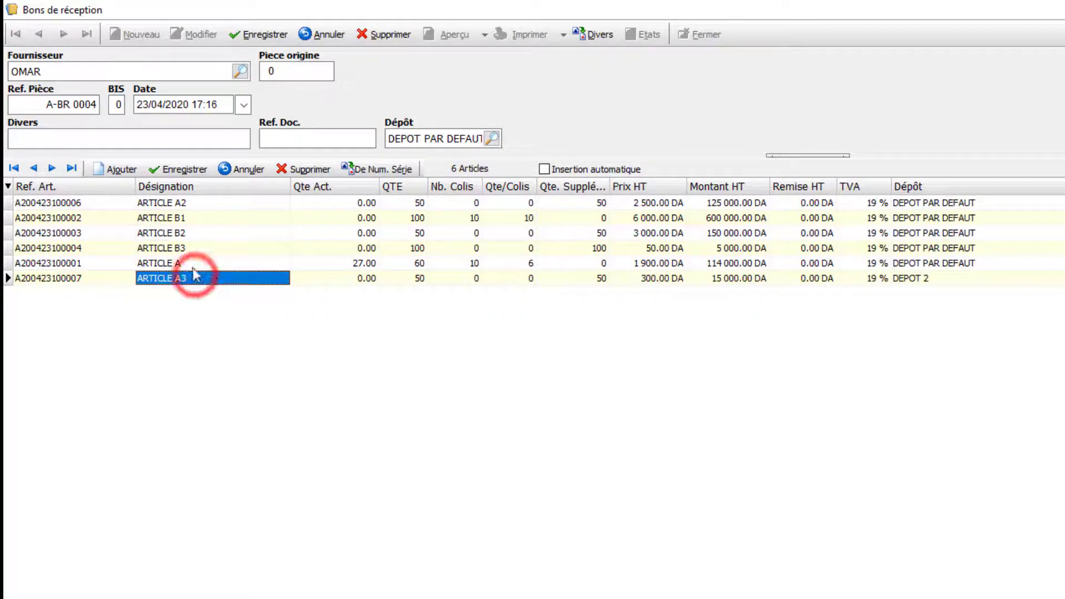
{"action": "left_click", "coordinate": [197, 263]}
{"action": "left_click", "coordinate": [910, 263]}
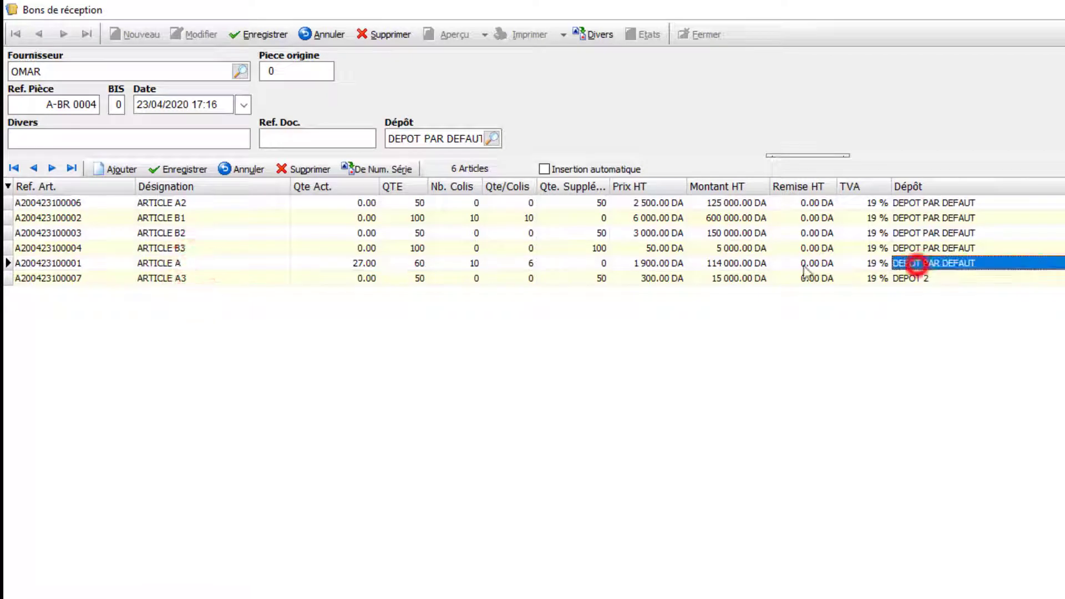
{"action": "left_click", "coordinate": [399, 264]}
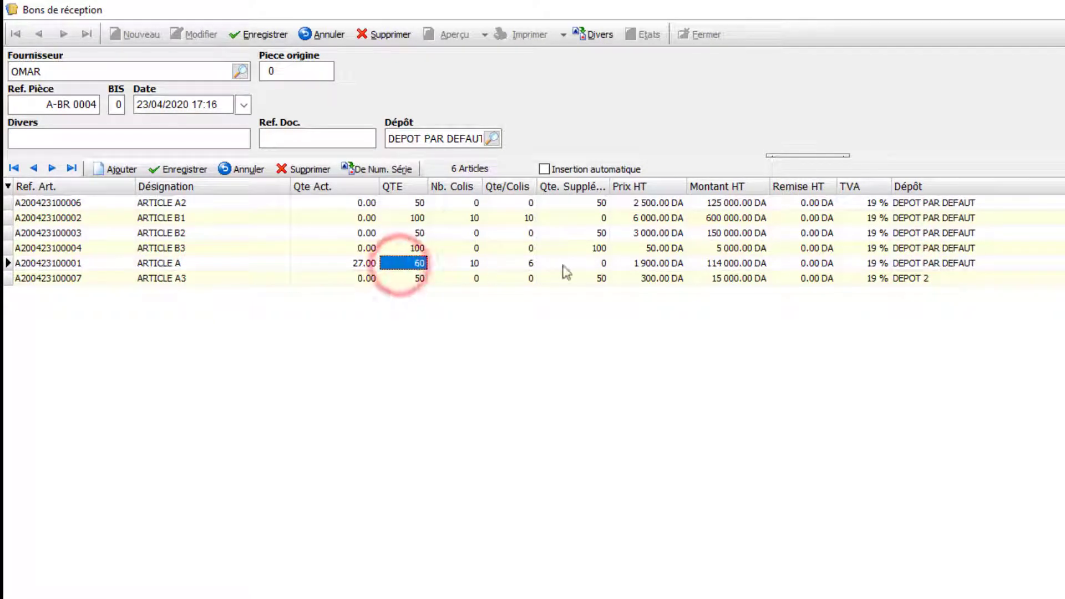
{"action": "left_click", "coordinate": [910, 264]}
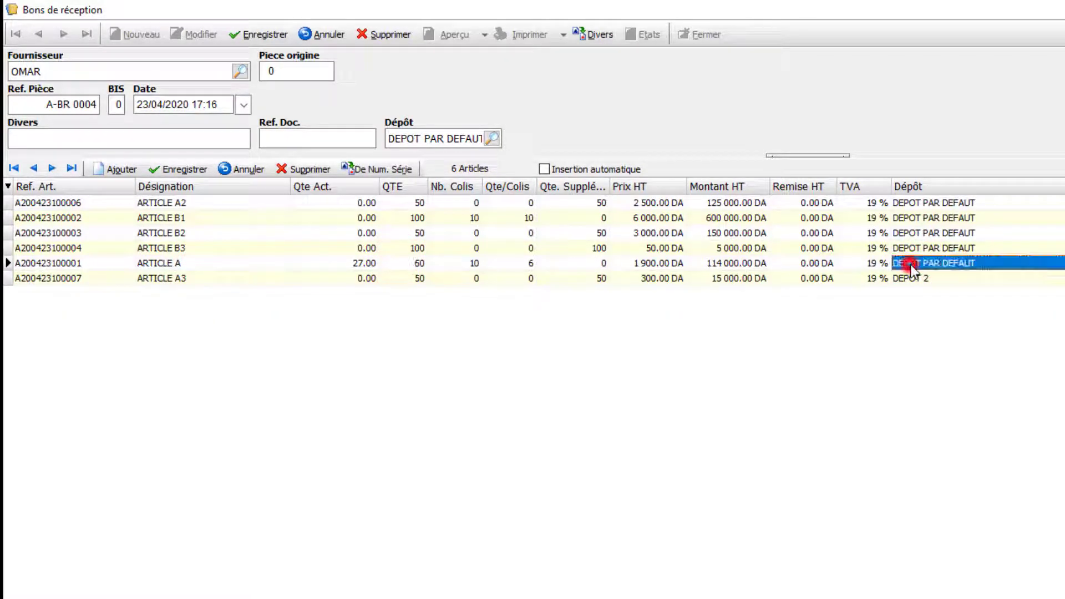
{"action": "left_click", "coordinate": [411, 266]}
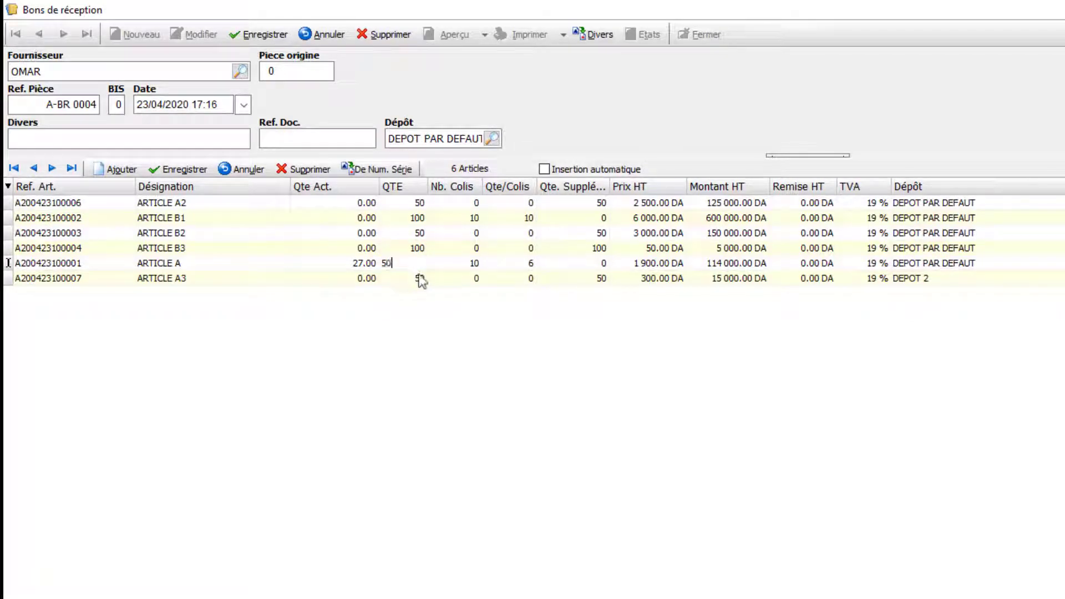
{"action": "left_click", "coordinate": [421, 278]}
Add a second ARTICLE A line to the reception note with a quantity of 10
{"action": "key", "text": "Down"}
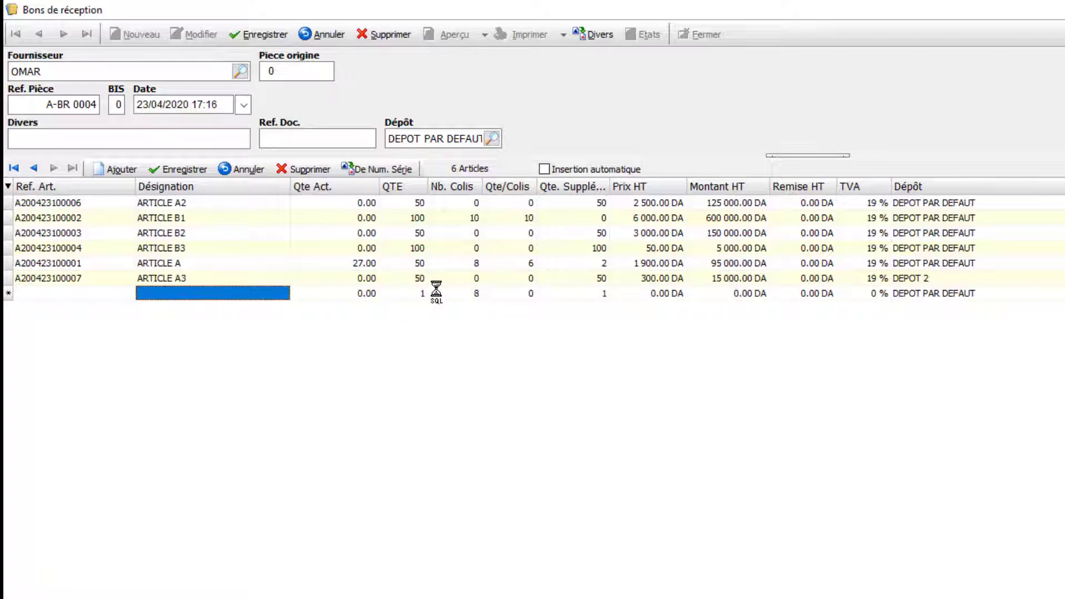
{"action": "type", "text": "A"}
{"action": "key", "text": "Return"}
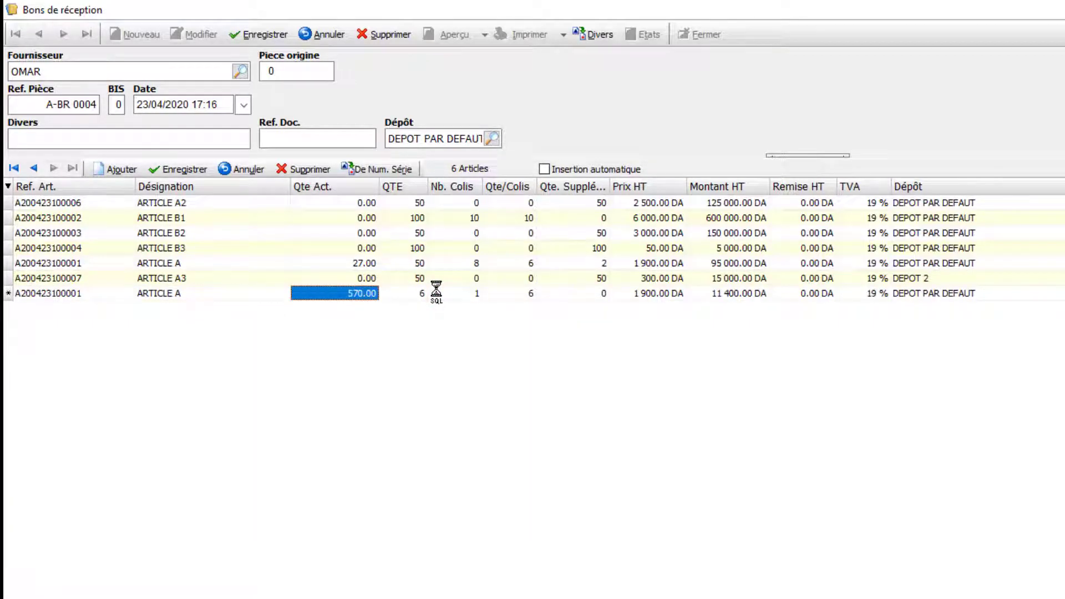
{"action": "key", "text": "Return"}
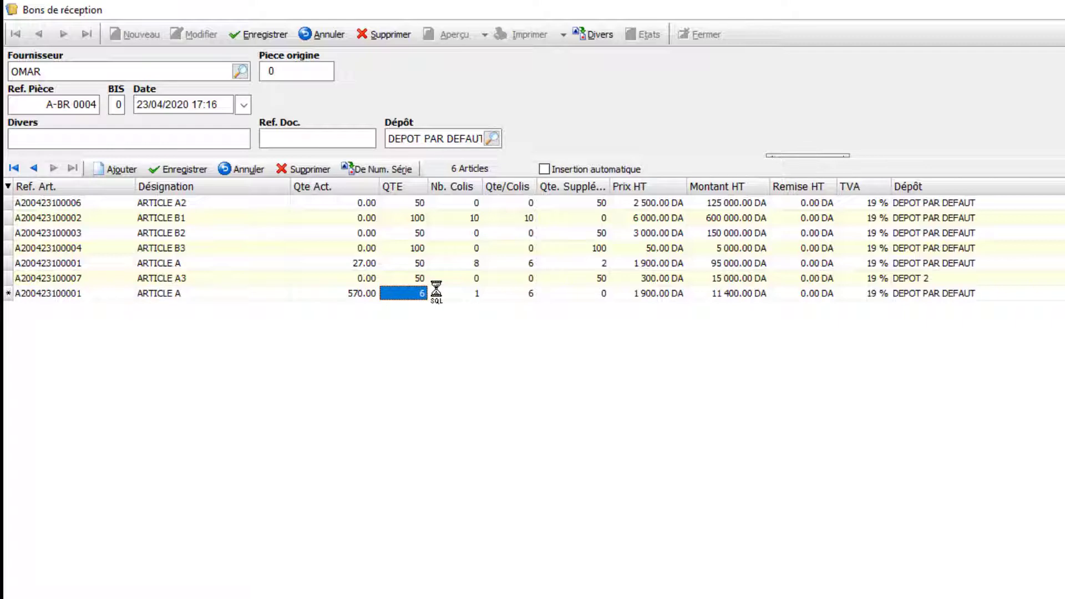
{"action": "type", "text": "10"}
{"action": "left_click", "coordinate": [922, 296]}
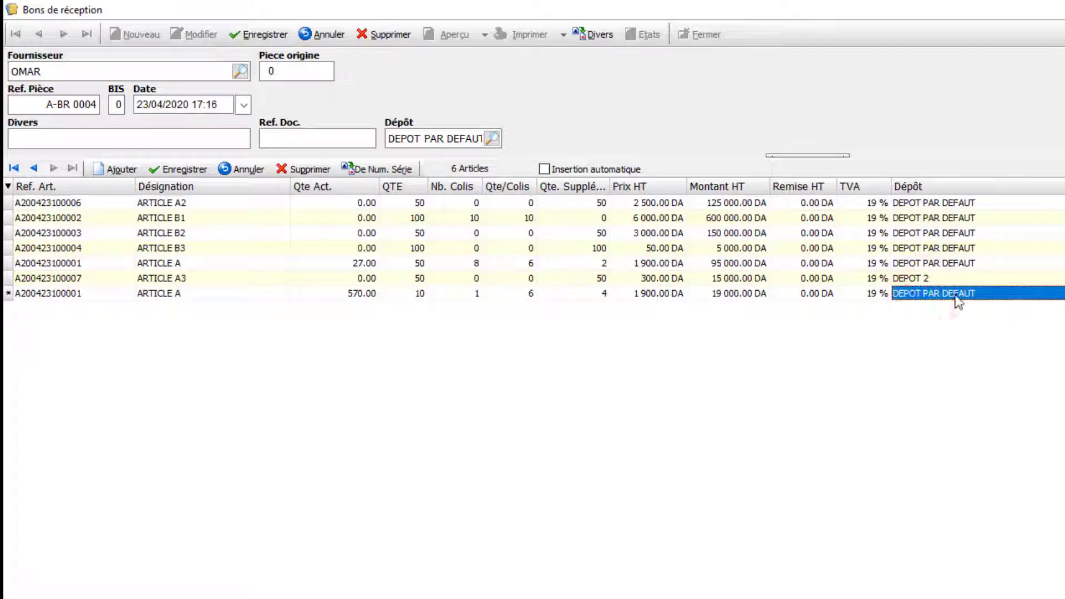
{"action": "left_click", "coordinate": [913, 278]}
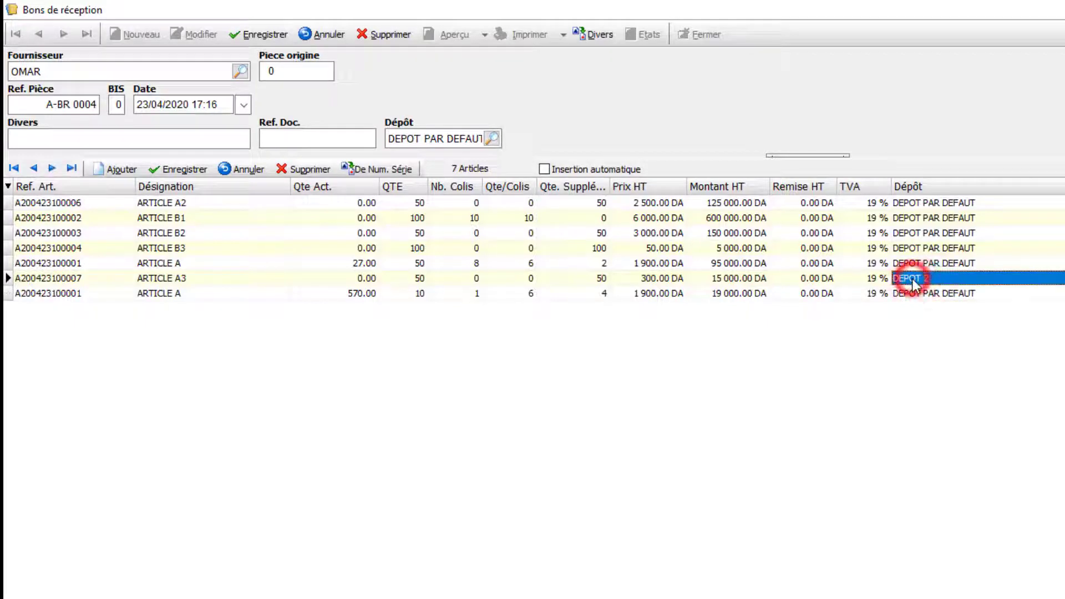
{"action": "left_click", "coordinate": [250, 264]}
{"action": "left_click", "coordinate": [960, 264]}
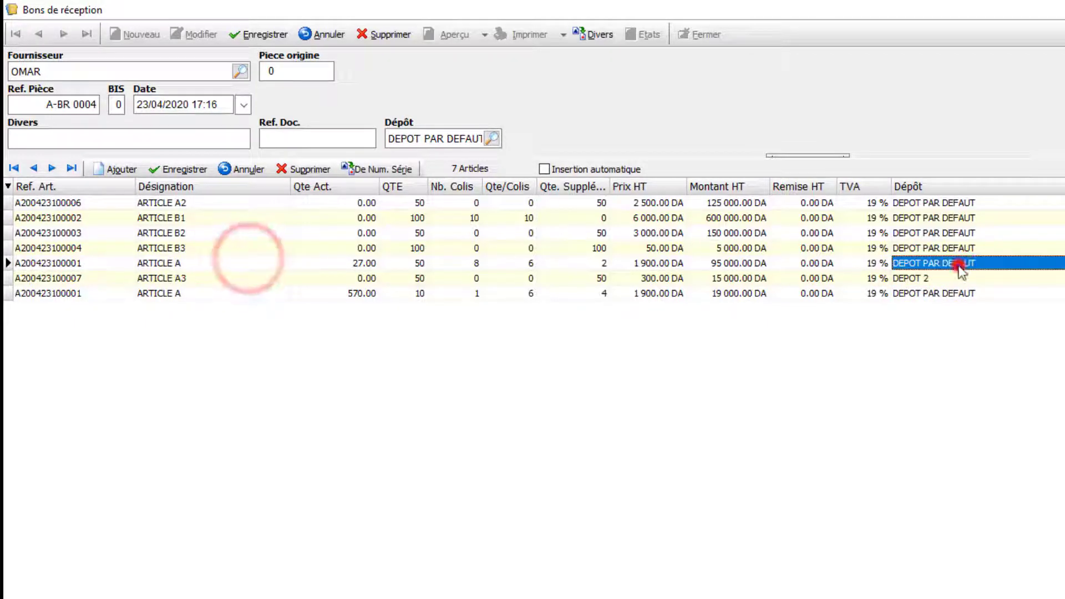
Assign DEPOT 3 as the depot of the second ARTICLE A line and save the reception note
{"action": "double_click", "coordinate": [928, 295]}
{"action": "left_click", "coordinate": [671, 349]}
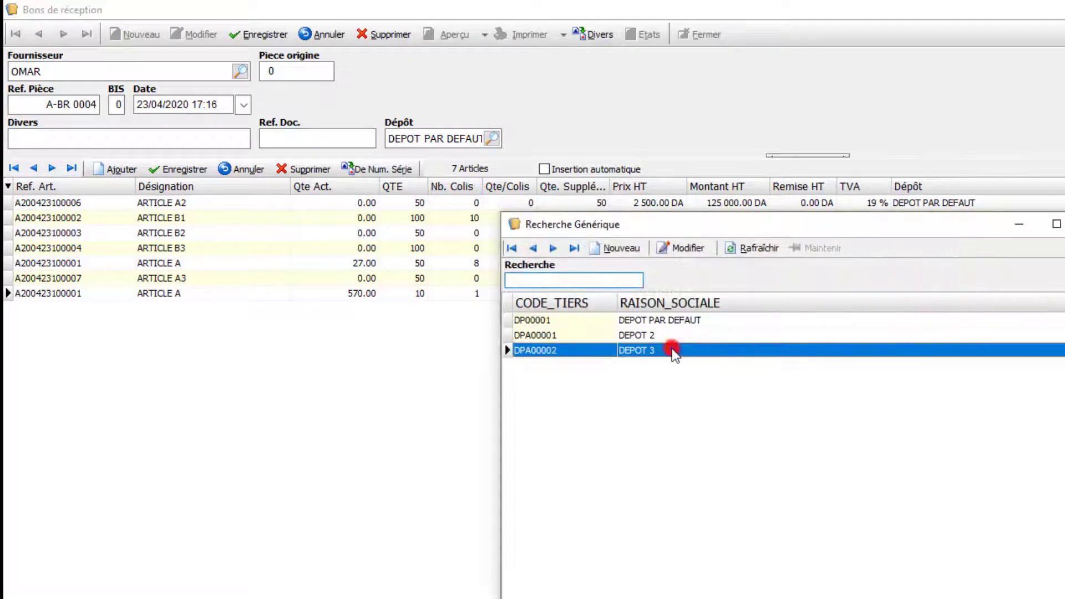
{"action": "double_click", "coordinate": [672, 349]}
{"action": "left_click", "coordinate": [937, 278]}
{"action": "left_click", "coordinate": [935, 264]}
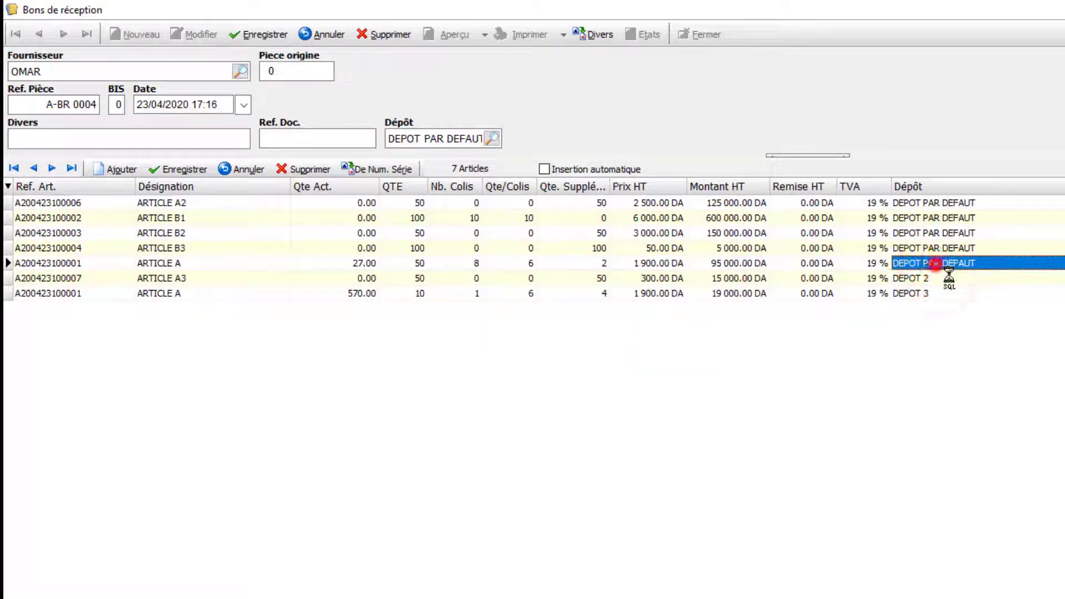
{"action": "left_click", "coordinate": [419, 263]}
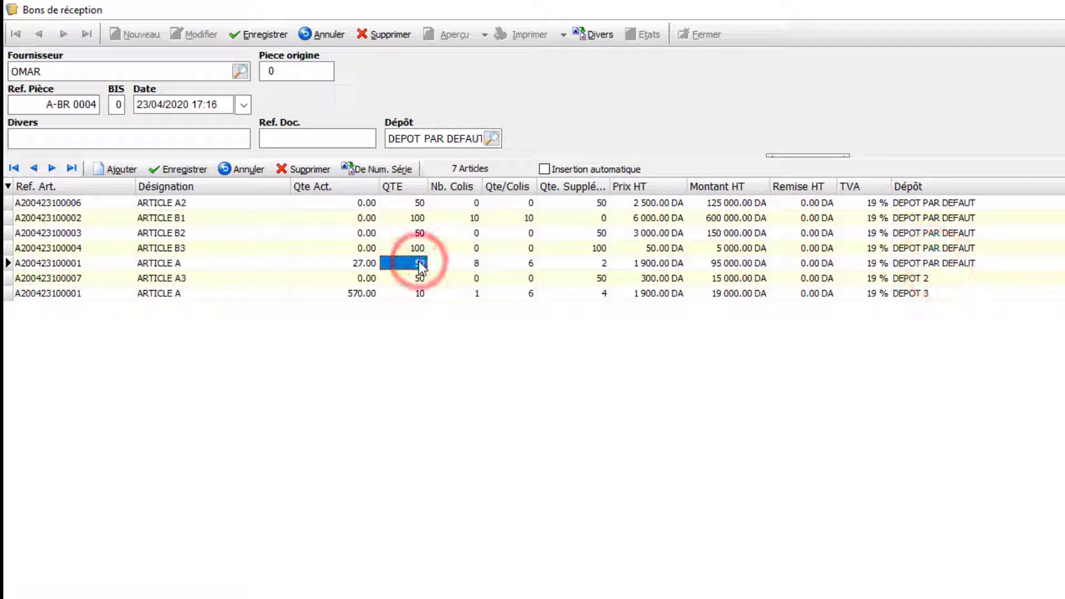
{"action": "left_click", "coordinate": [420, 296]}
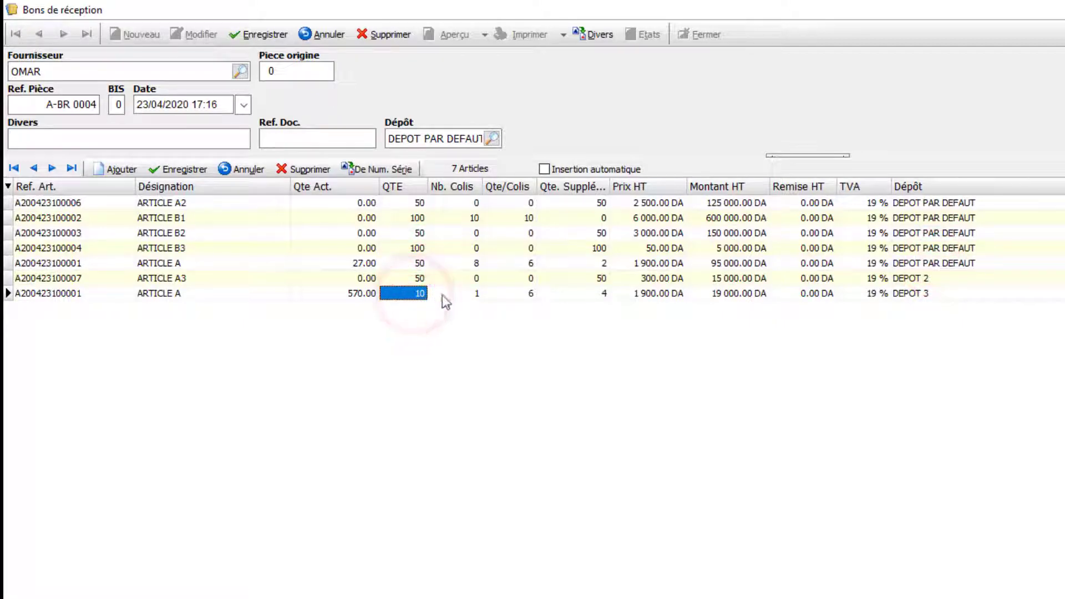
{"action": "left_click", "coordinate": [939, 298]}
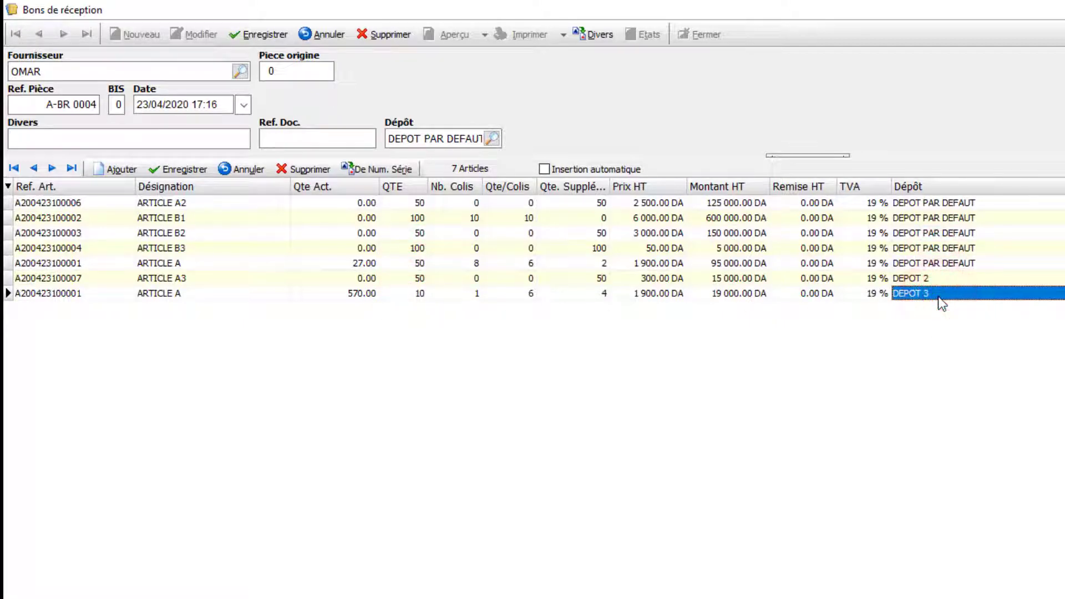
{"action": "left_click", "coordinate": [259, 33]}
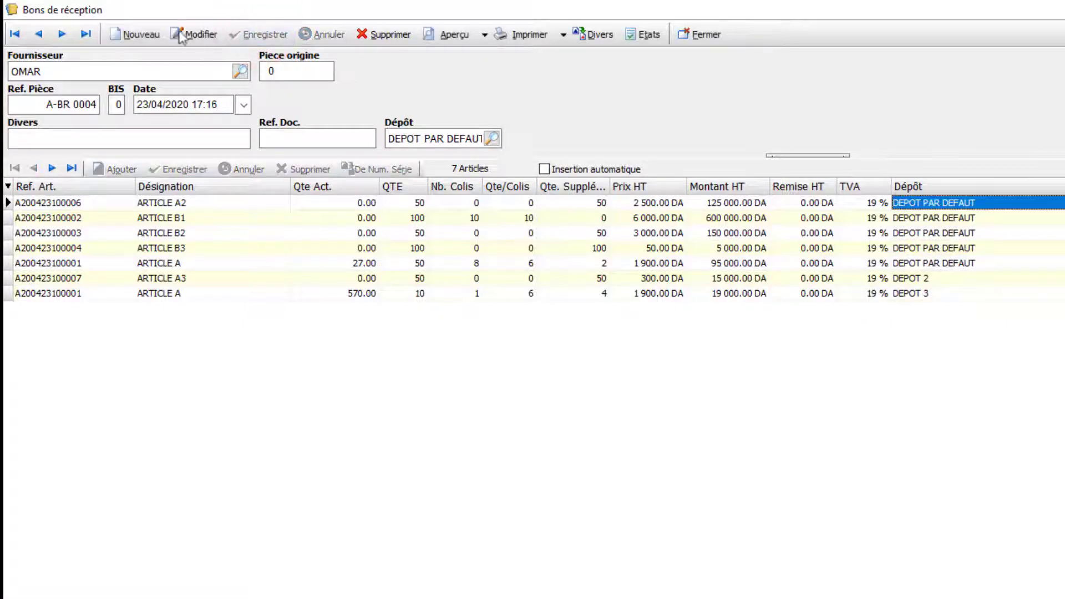
Create a new reception note for the last supplier in the list, with DEPOT 2 as the document's depot
{"action": "left_click", "coordinate": [138, 33]}
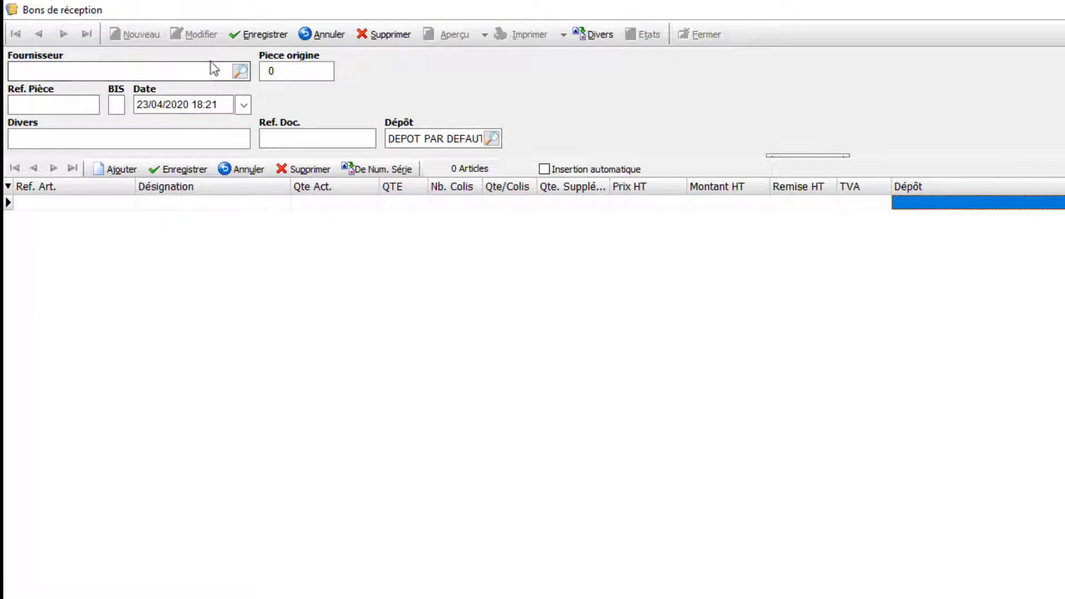
{"action": "left_click", "coordinate": [241, 71]}
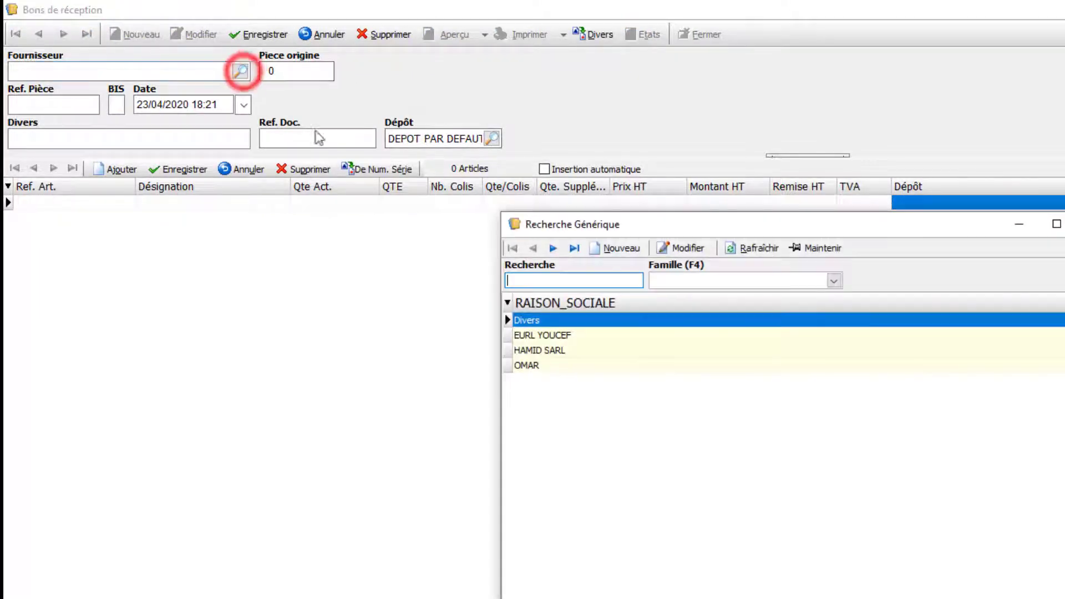
{"action": "left_click", "coordinate": [556, 337]}
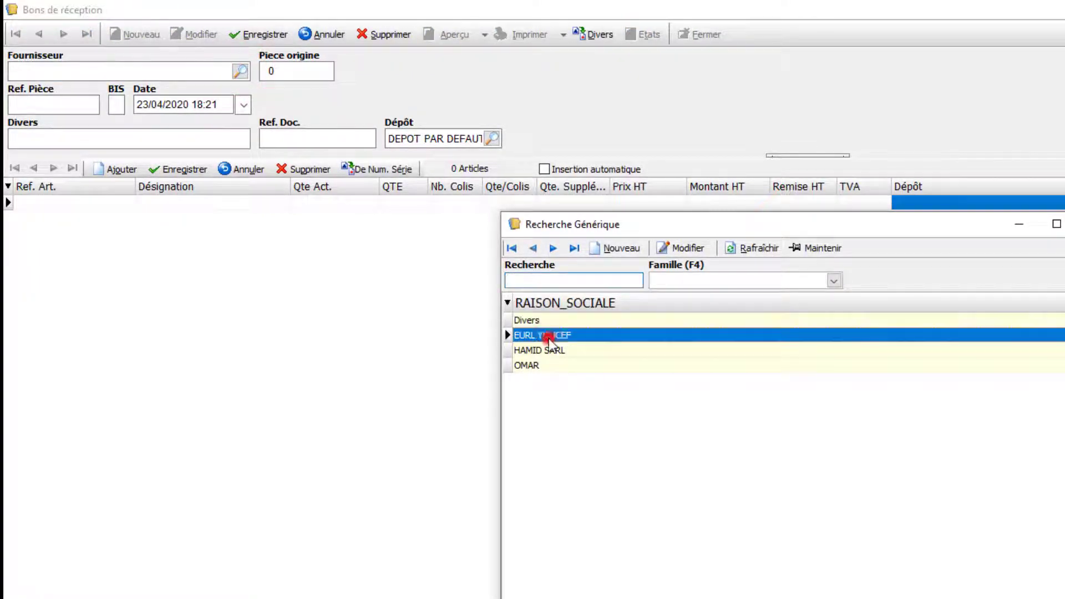
{"action": "double_click", "coordinate": [539, 365]}
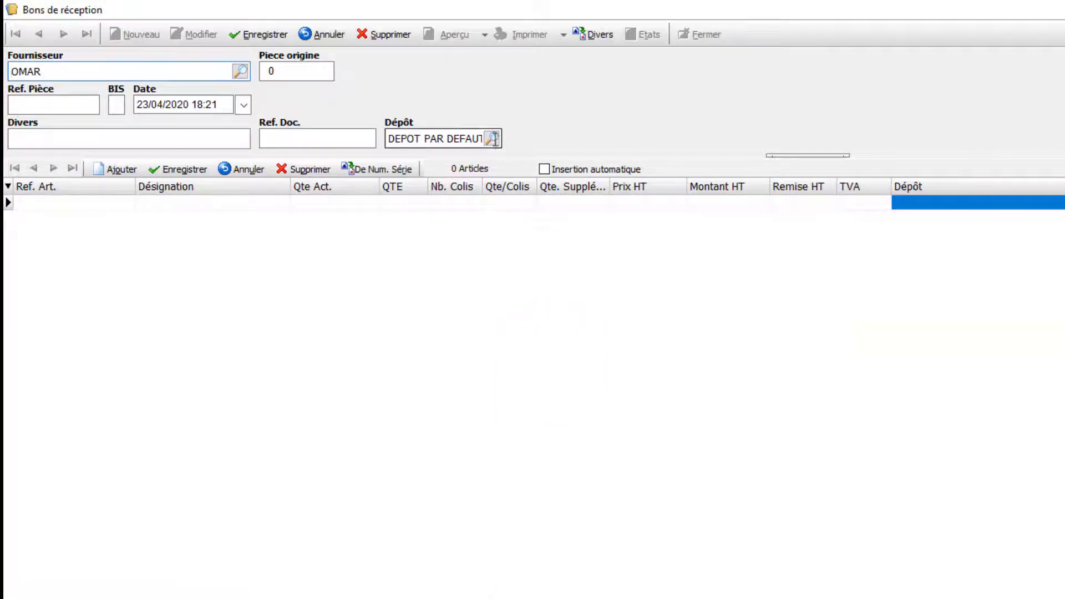
{"action": "left_click", "coordinate": [492, 138]}
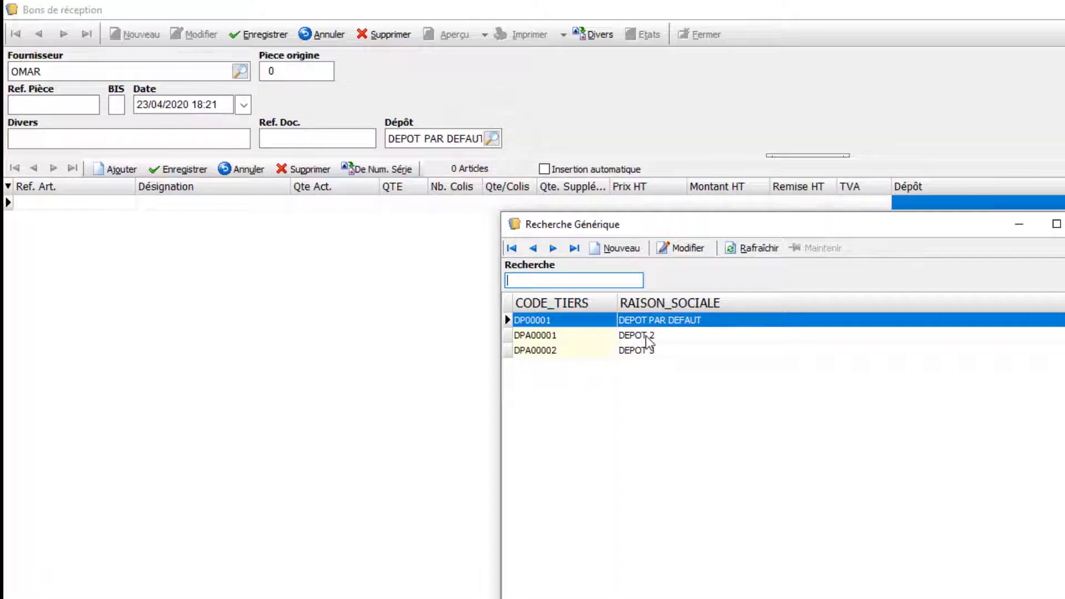
{"action": "double_click", "coordinate": [646, 335]}
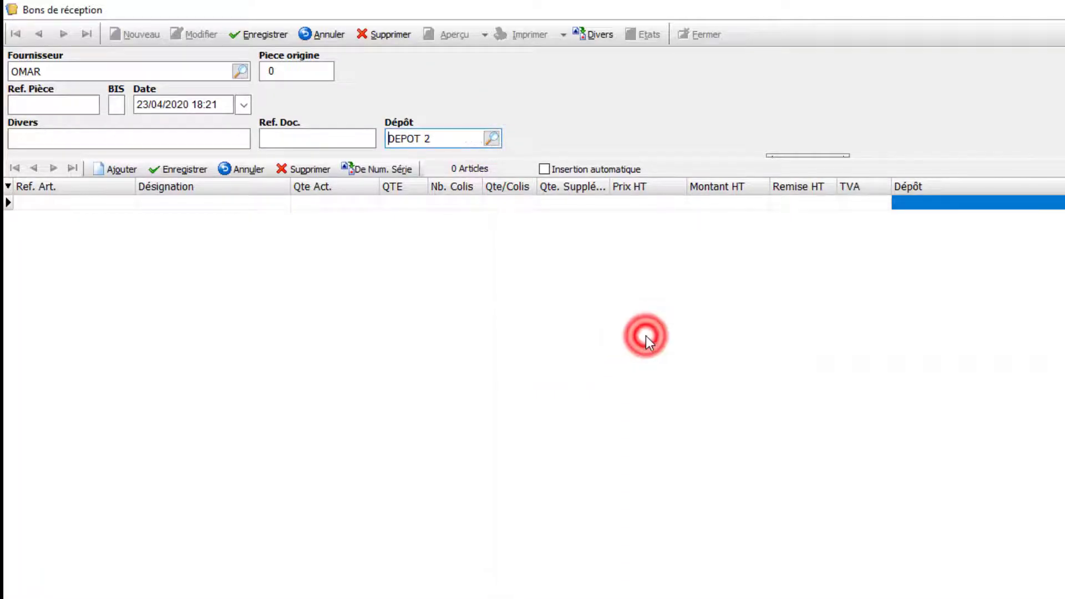
Add an ARTICLE A line to the new reception note
{"action": "left_click", "coordinate": [175, 201]}
{"action": "left_click", "coordinate": [175, 201]}
{"action": "key", "text": "Return"}
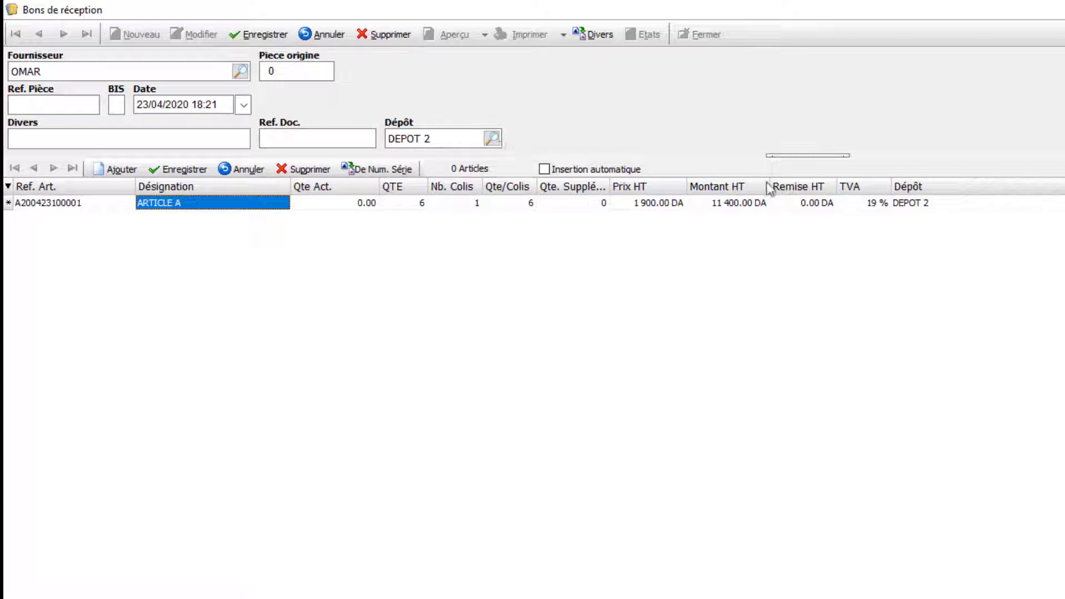
Set the new ARTICLE A line's depot to DEPOT PAR DEFAUT, then delete this reception note
{"action": "left_click", "coordinate": [932, 206]}
{"action": "left_click", "coordinate": [979, 205]}
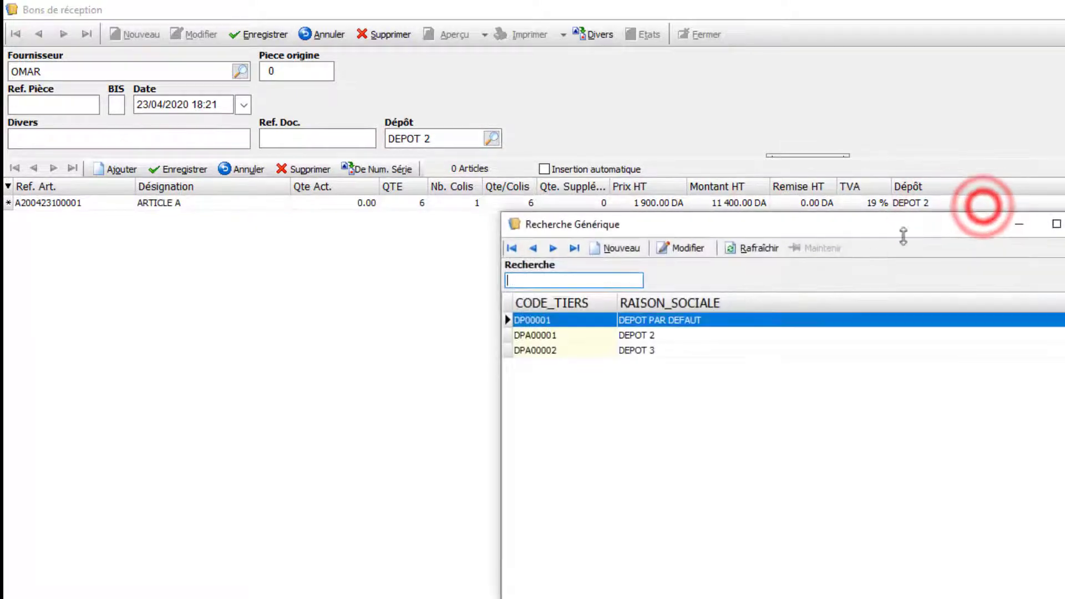
{"action": "double_click", "coordinate": [688, 322]}
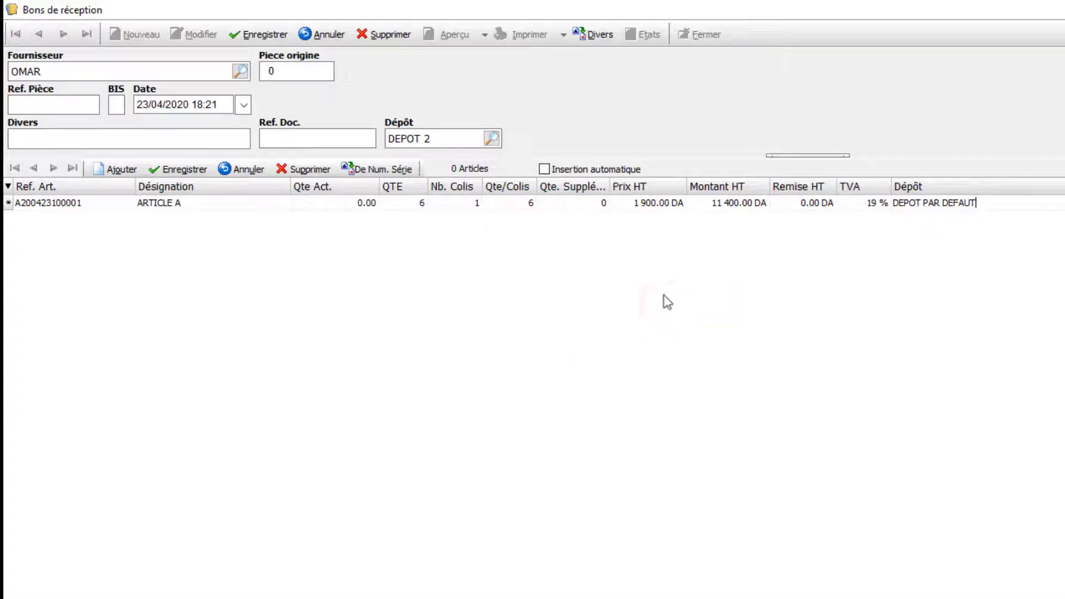
{"action": "left_click", "coordinate": [405, 36]}
{"action": "left_click", "coordinate": [844, 461]}
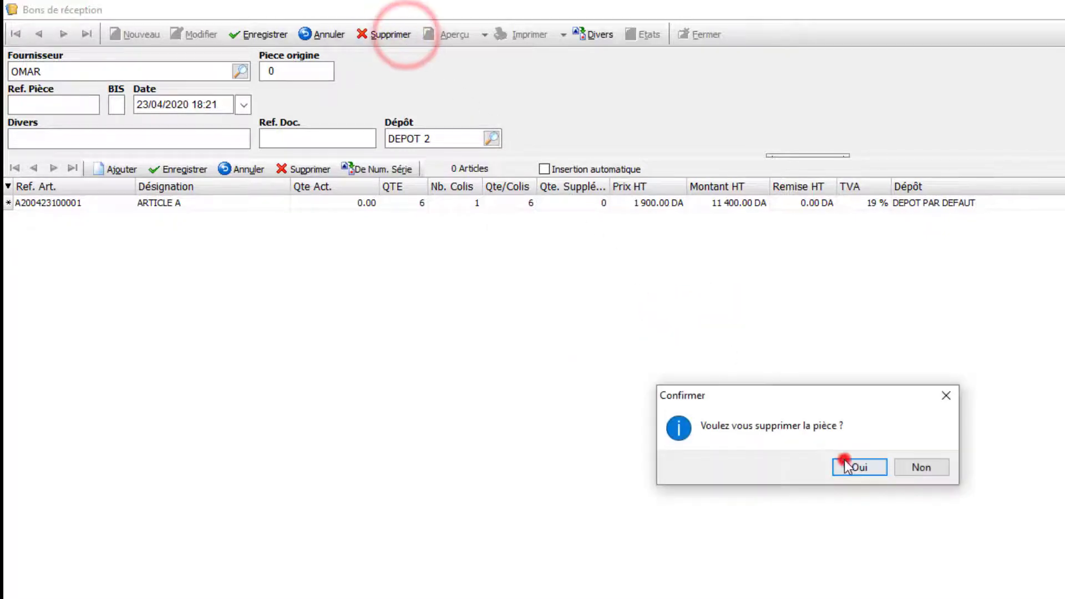
Open the stock inventory INV 000001, examine the document depot and the depot of each article line, and close it
{"action": "left_click", "coordinate": [248, 62]}
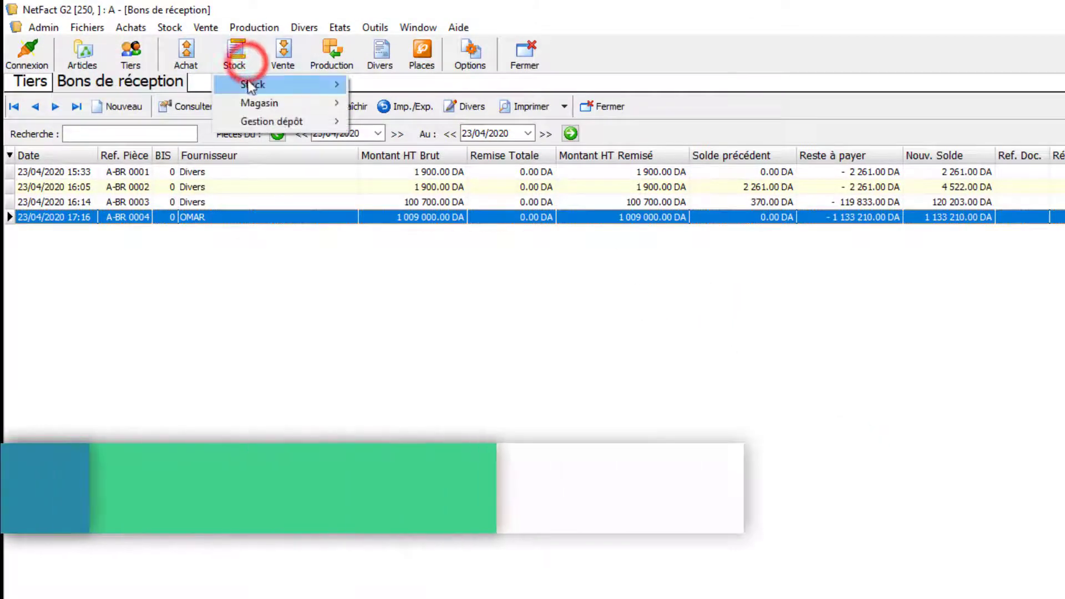
{"action": "left_click", "coordinate": [248, 82]}
{"action": "left_click", "coordinate": [386, 122]}
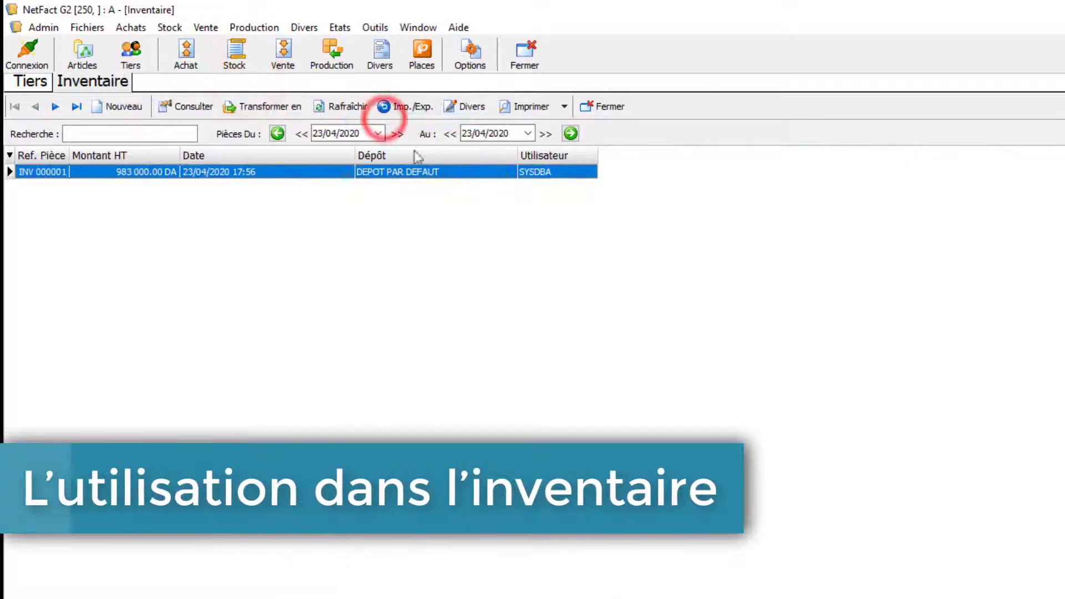
{"action": "double_click", "coordinate": [437, 175]}
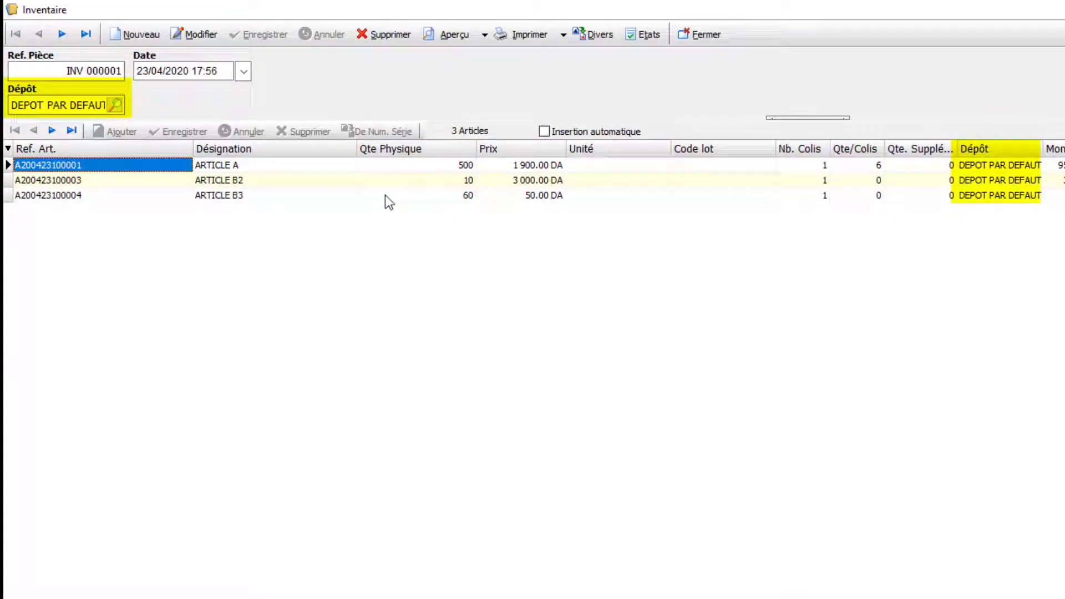
{"action": "left_click", "coordinate": [457, 197]}
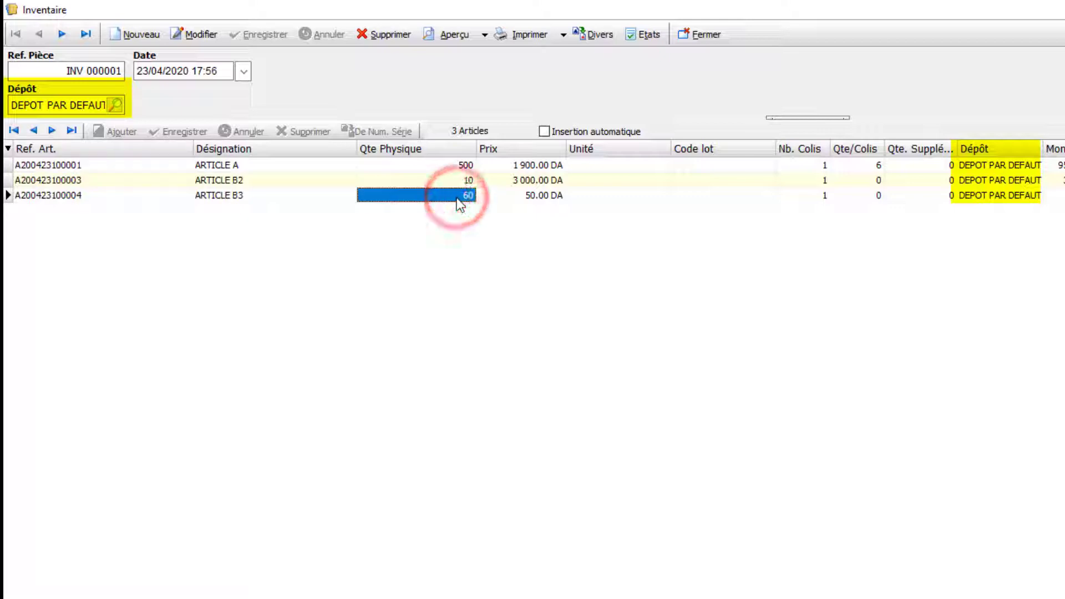
{"action": "left_click", "coordinate": [989, 198]}
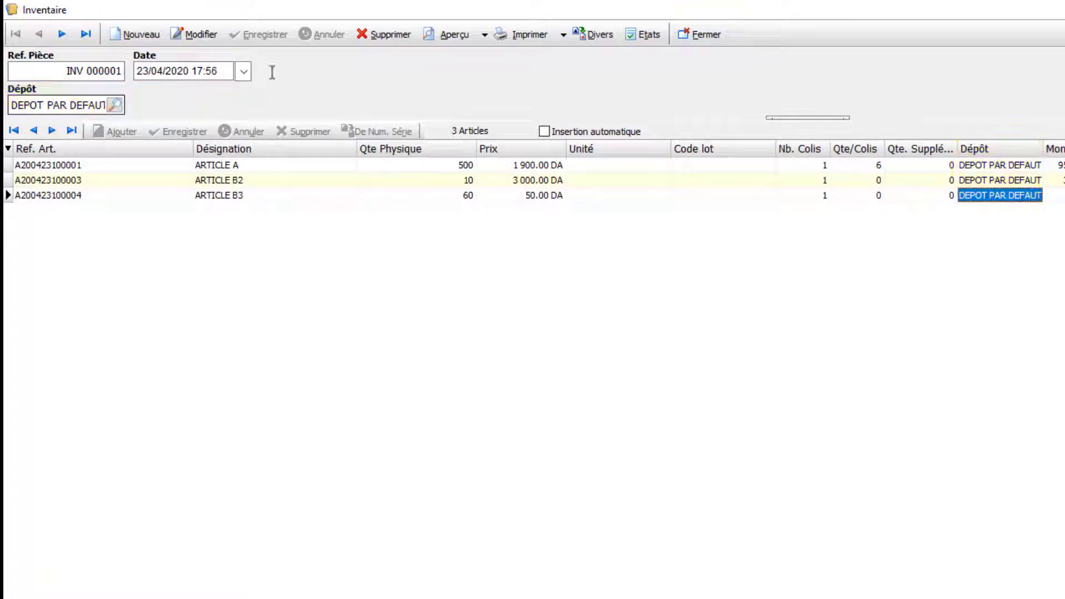
{"action": "left_click", "coordinate": [688, 33]}
Open the sales delivery note V-BL 0005 and show the Dépôt column in its article lines
{"action": "left_click", "coordinate": [283, 54]}
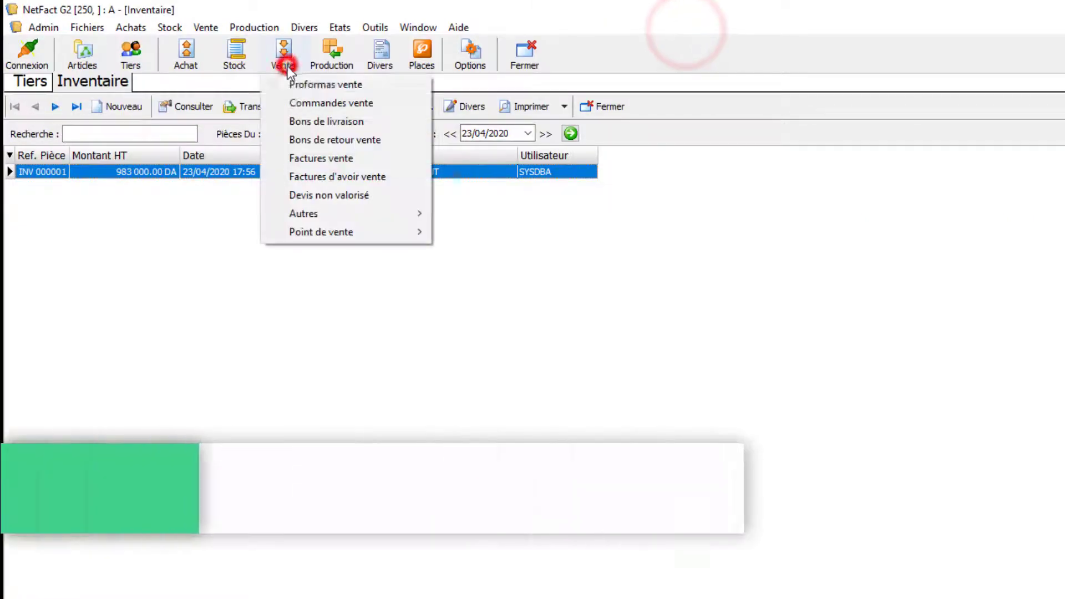
{"action": "left_click", "coordinate": [293, 117]}
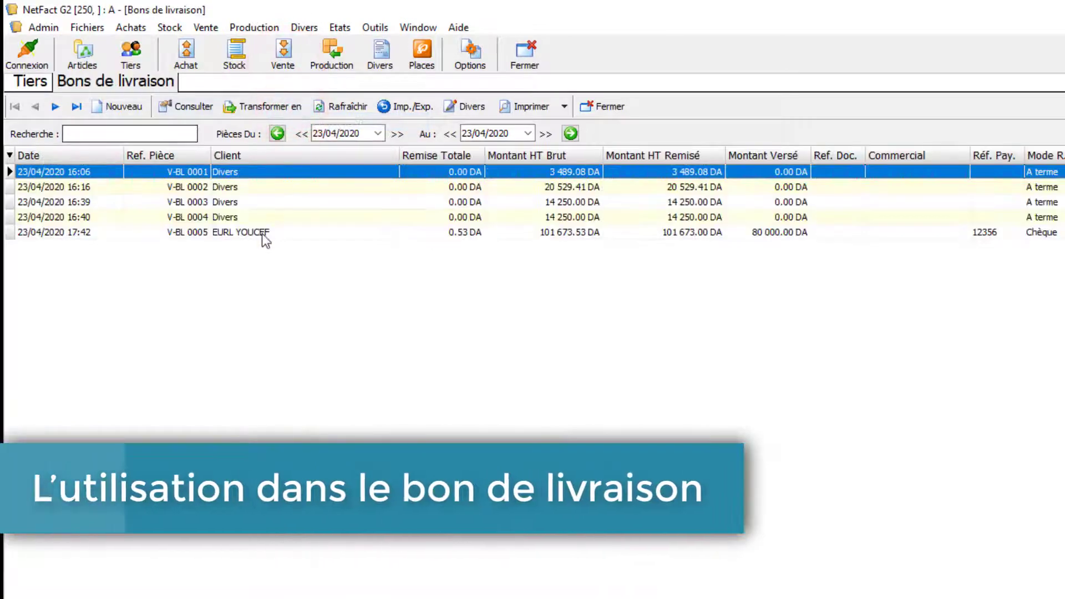
{"action": "left_click", "coordinate": [261, 232]}
{"action": "double_click", "coordinate": [261, 233]}
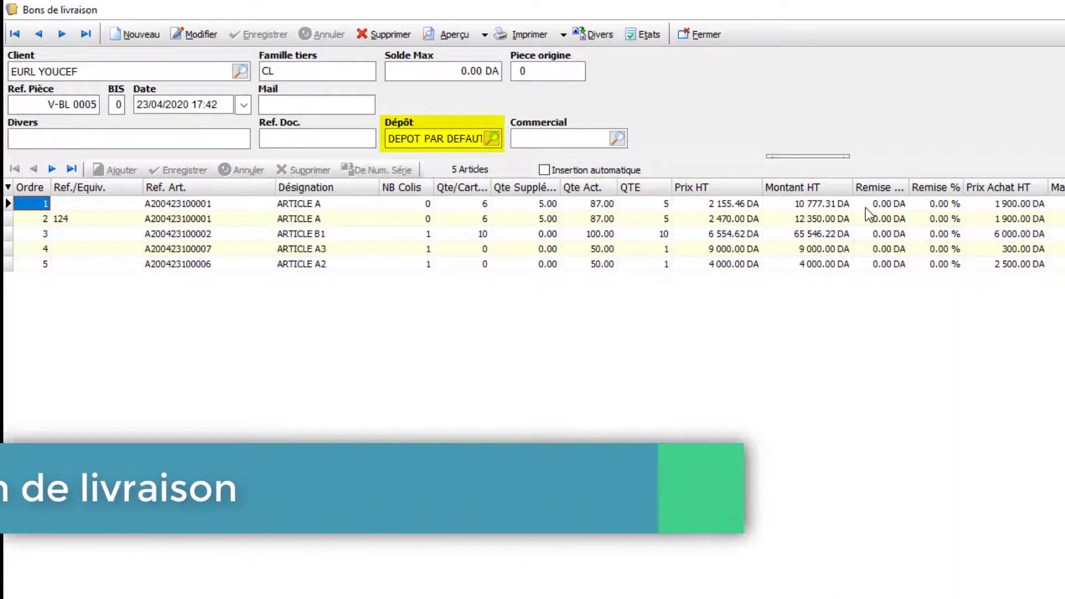
{"action": "left_click", "coordinate": [7, 188]}
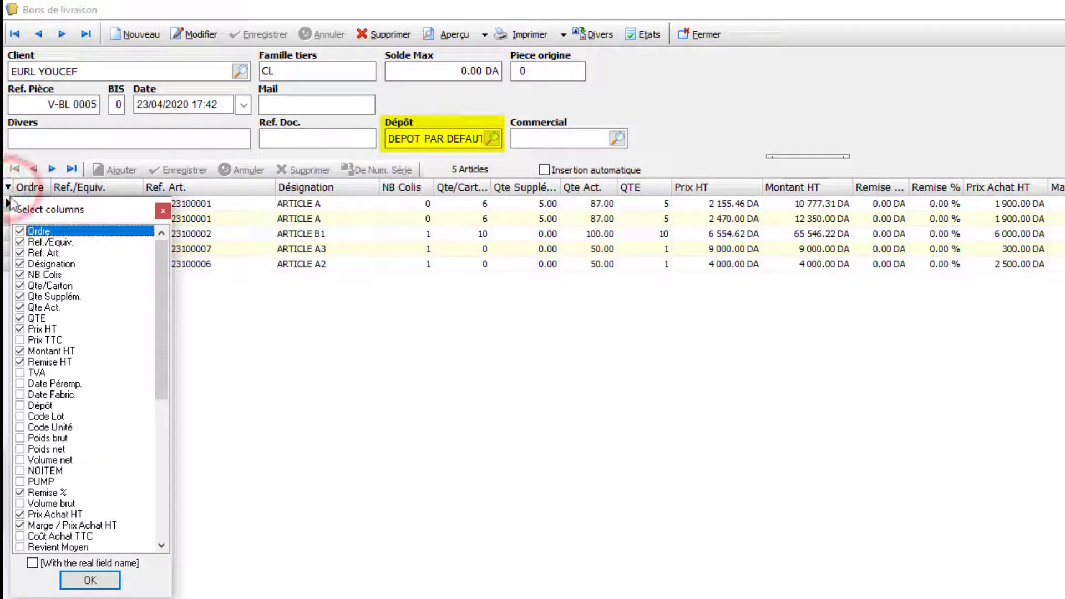
{"action": "left_click", "coordinate": [20, 407]}
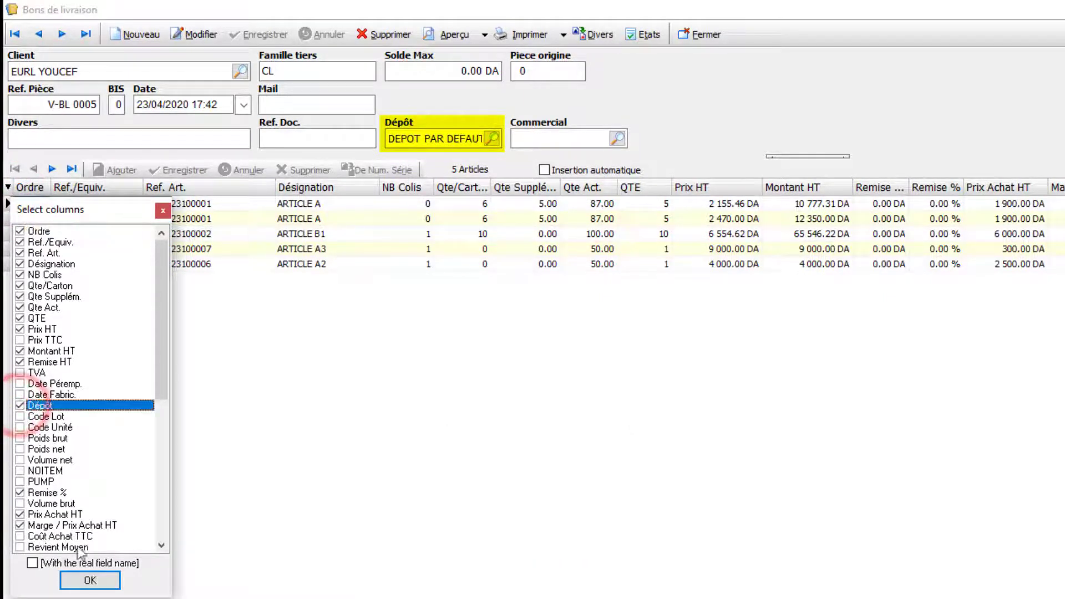
{"action": "left_click", "coordinate": [90, 580]}
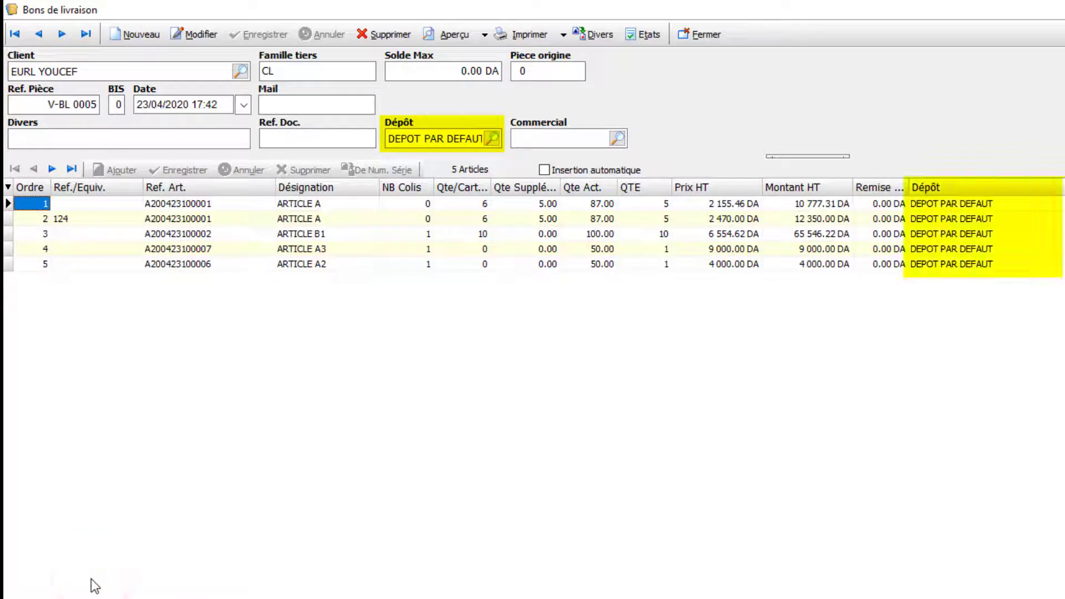
Put delivery note V-BL 0005 in edit mode and set its document depot to DEPOT 3
{"action": "left_click", "coordinate": [191, 38]}
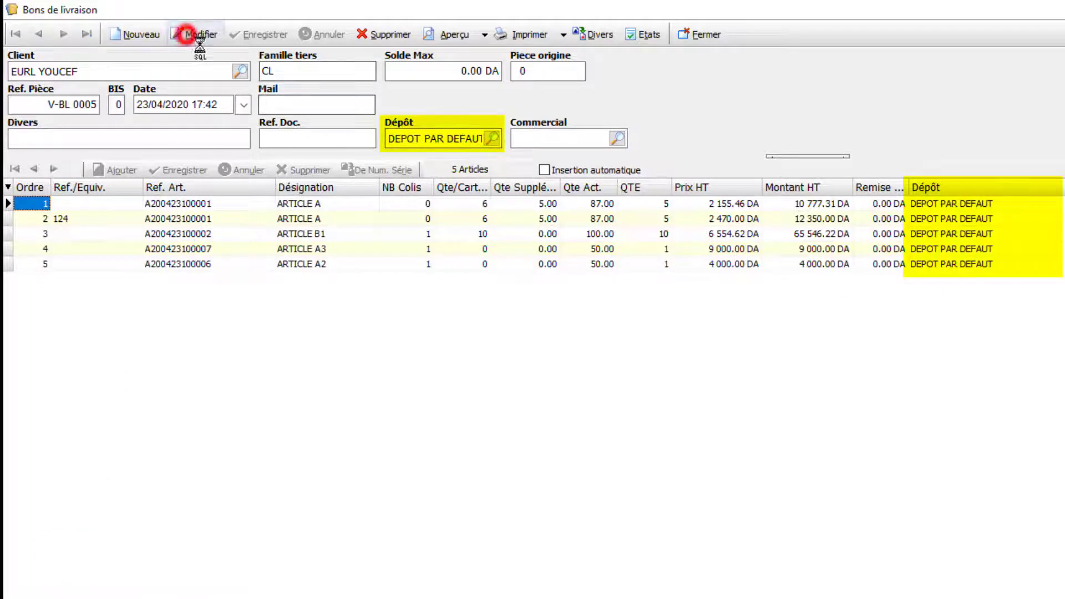
{"action": "left_click", "coordinate": [491, 138]}
{"action": "double_click", "coordinate": [668, 352]}
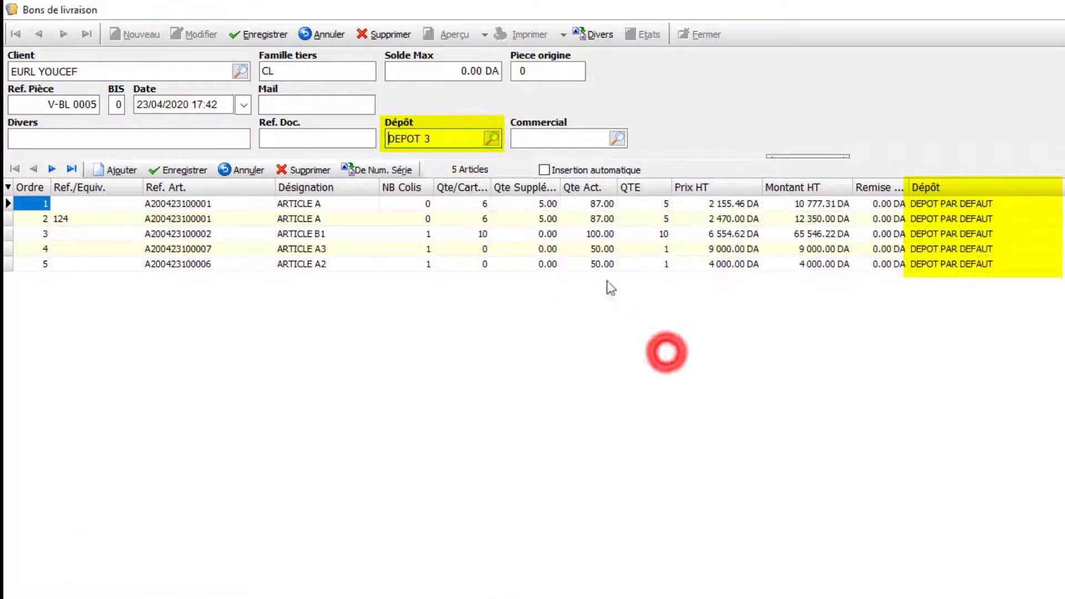
{"action": "left_click", "coordinate": [578, 248]}
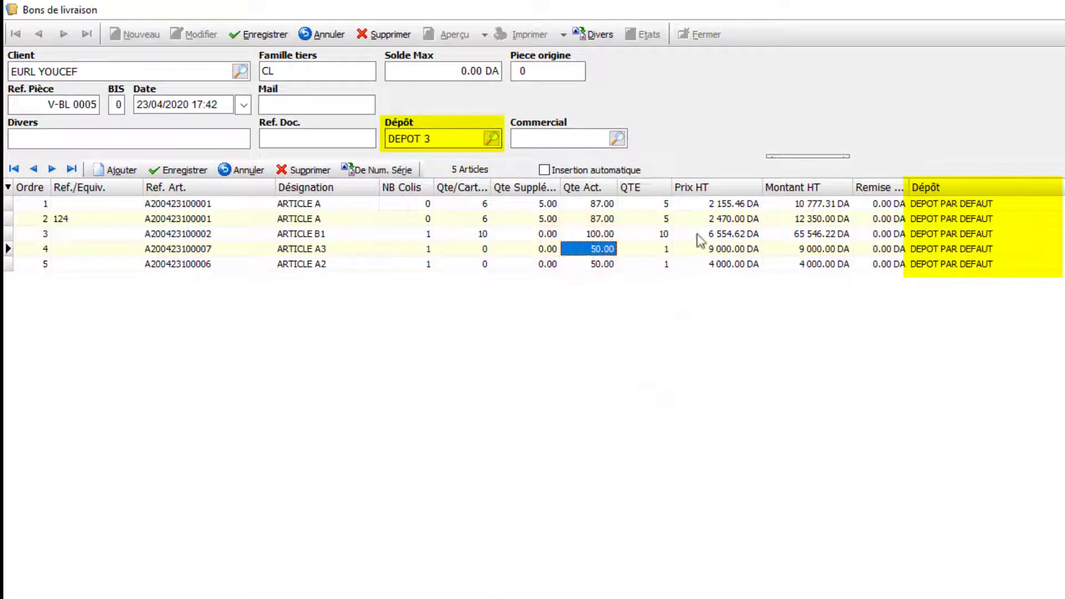
Assign DEPOT 3 as the depot of both ARTICLE A lines and save the delivery note
{"action": "left_click", "coordinate": [950, 204]}
{"action": "double_click", "coordinate": [967, 205]}
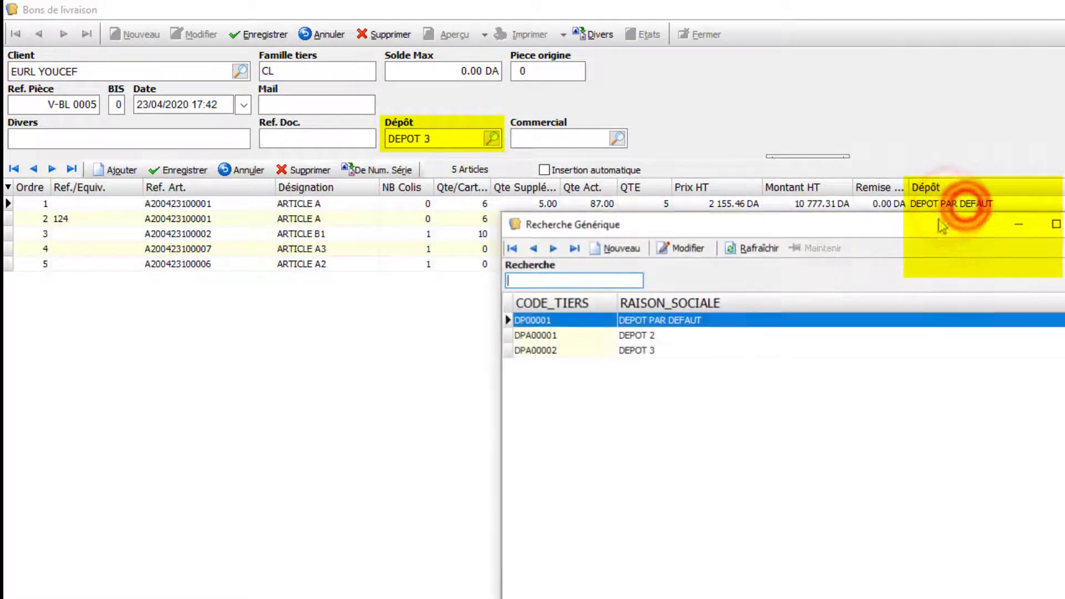
{"action": "double_click", "coordinate": [657, 354]}
{"action": "left_click", "coordinate": [966, 218]}
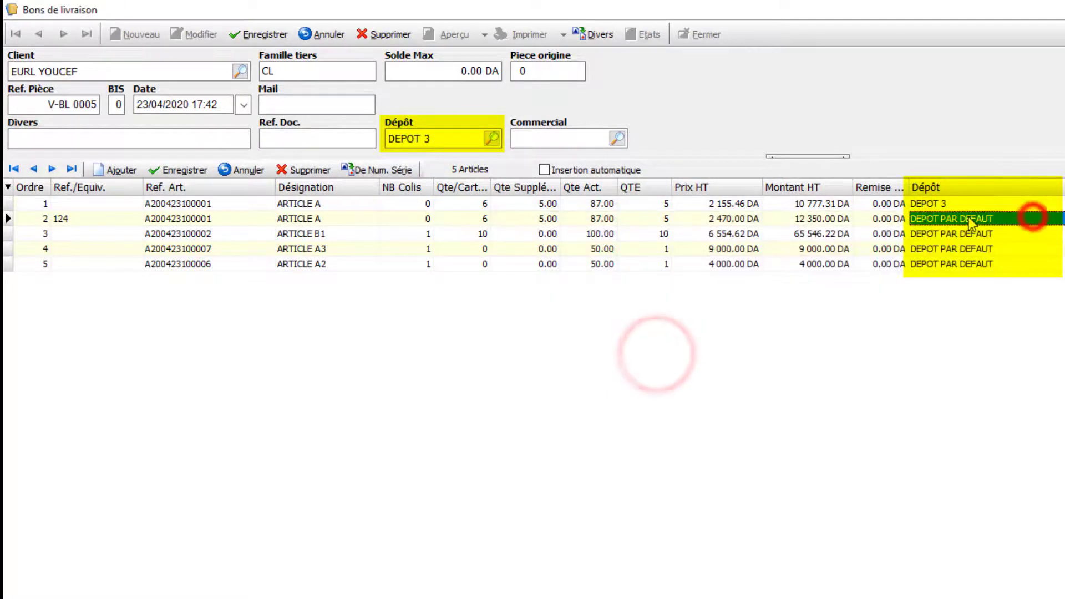
{"action": "double_click", "coordinate": [967, 217]}
{"action": "double_click", "coordinate": [656, 350]}
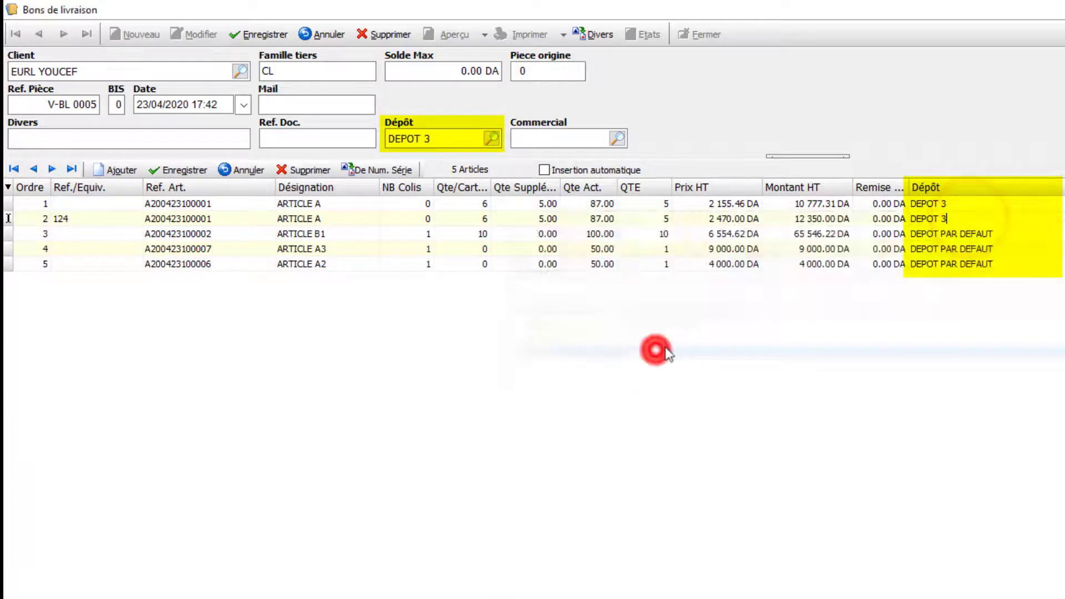
{"action": "left_click", "coordinate": [928, 264]}
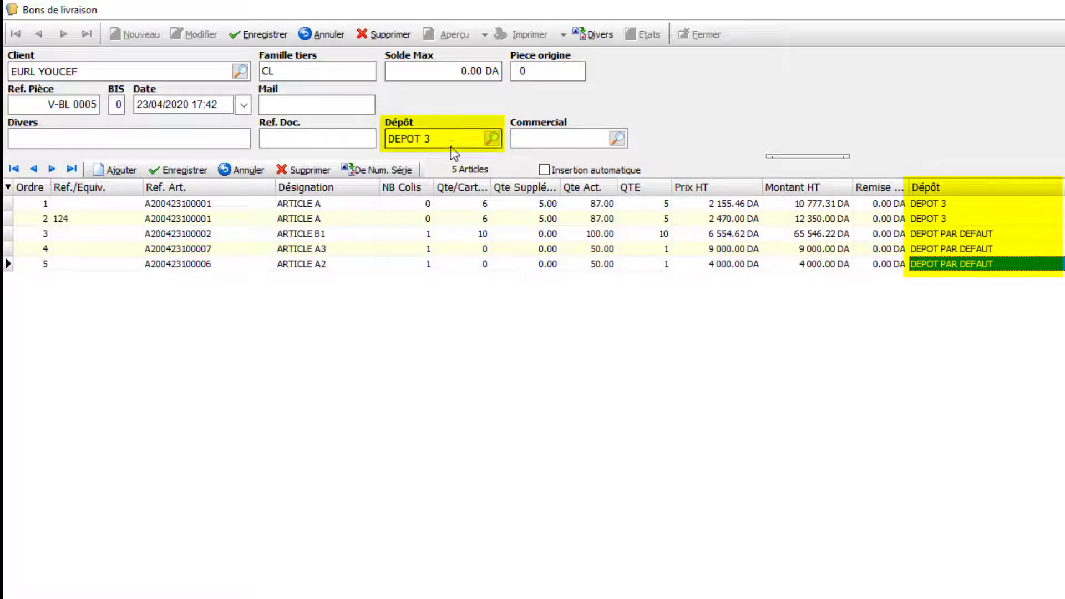
{"action": "left_click", "coordinate": [256, 34]}
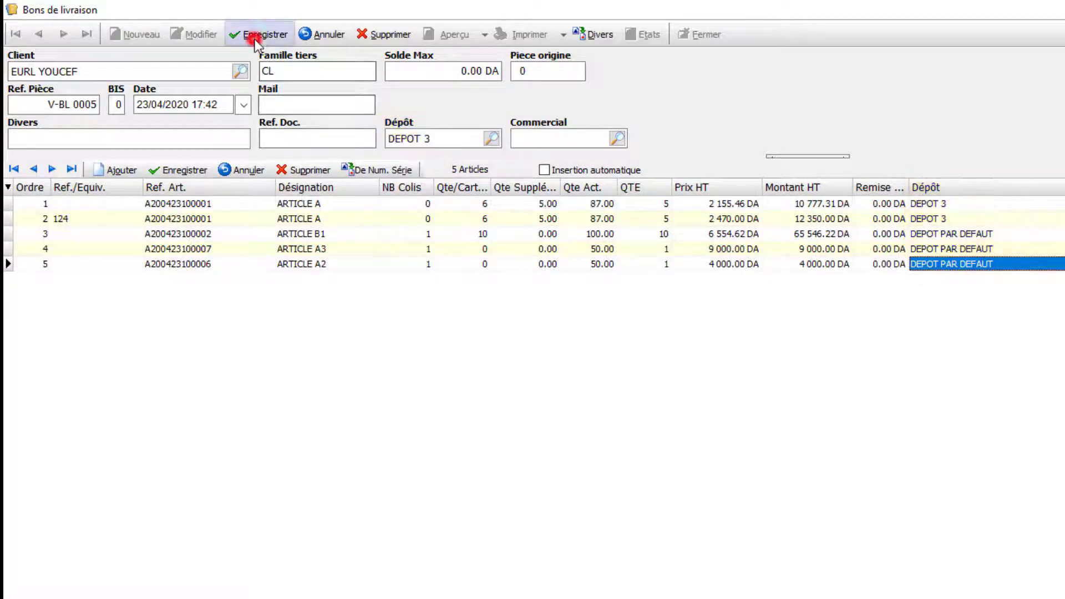
Close delivery note V-BL 0005 and create a new production document
{"action": "left_click", "coordinate": [701, 34]}
{"action": "left_click", "coordinate": [347, 56]}
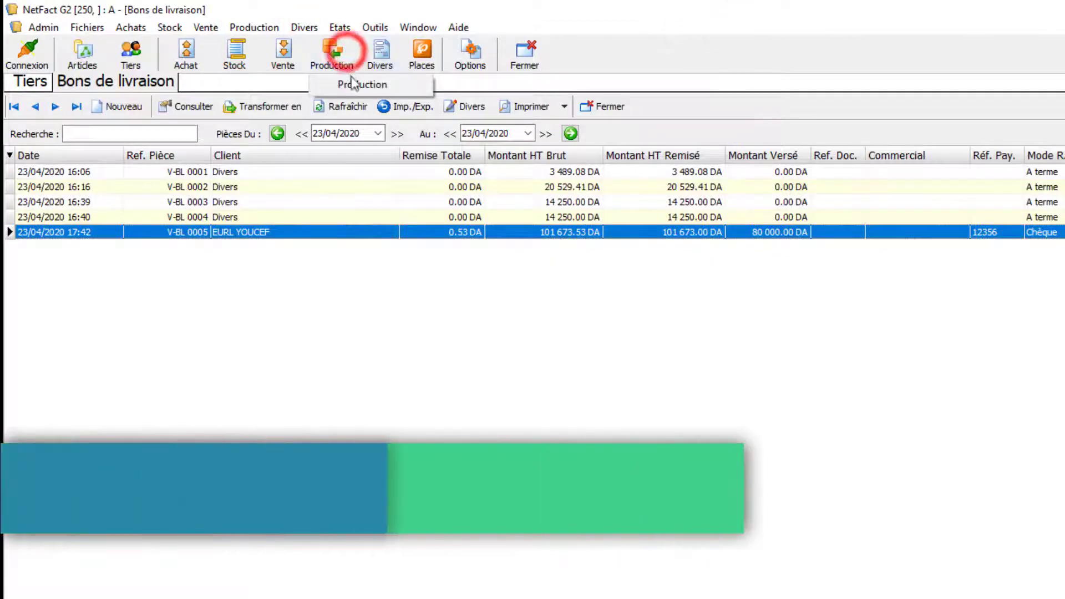
{"action": "left_click", "coordinate": [123, 106]}
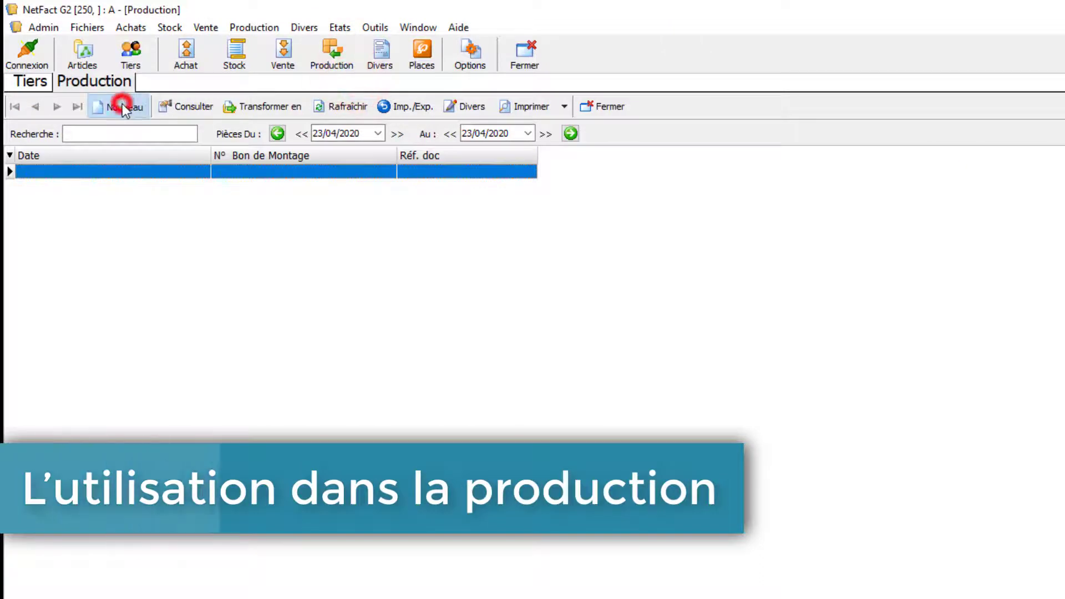
{"action": "left_click", "coordinate": [241, 168]}
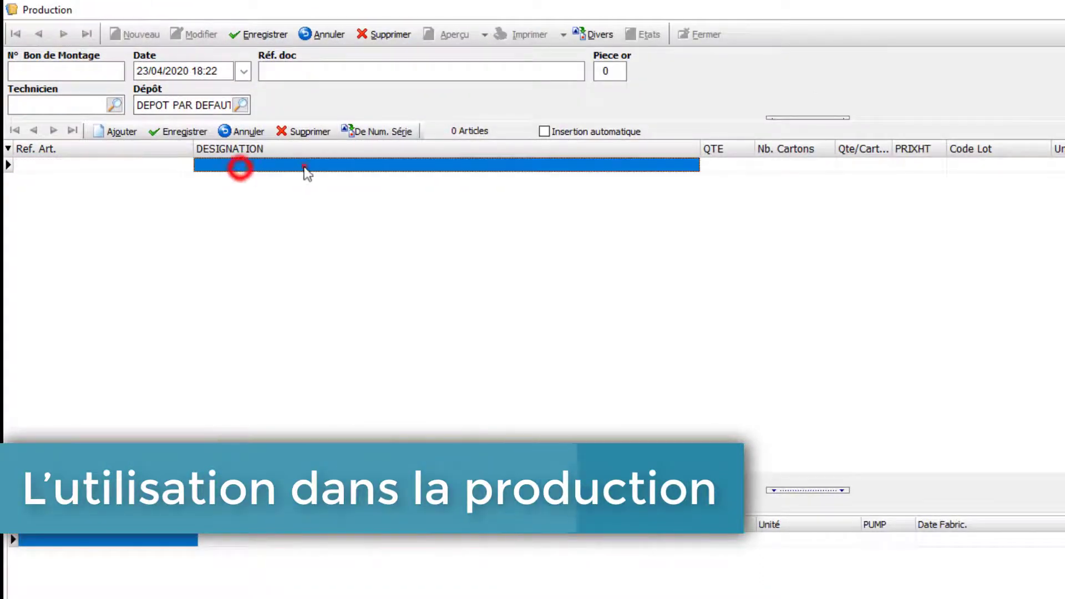
{"action": "left_click", "coordinate": [304, 167]}
{"action": "left_click", "coordinate": [162, 163]}
{"action": "left_click", "coordinate": [127, 164]}
{"action": "double_click", "coordinate": [128, 164]}
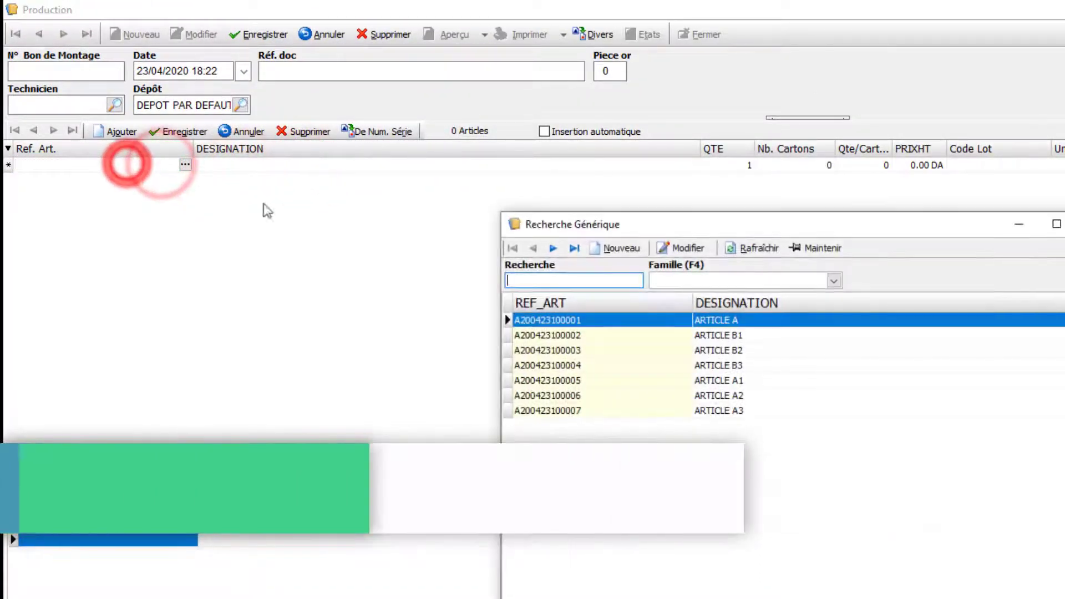
{"action": "double_click", "coordinate": [674, 324]}
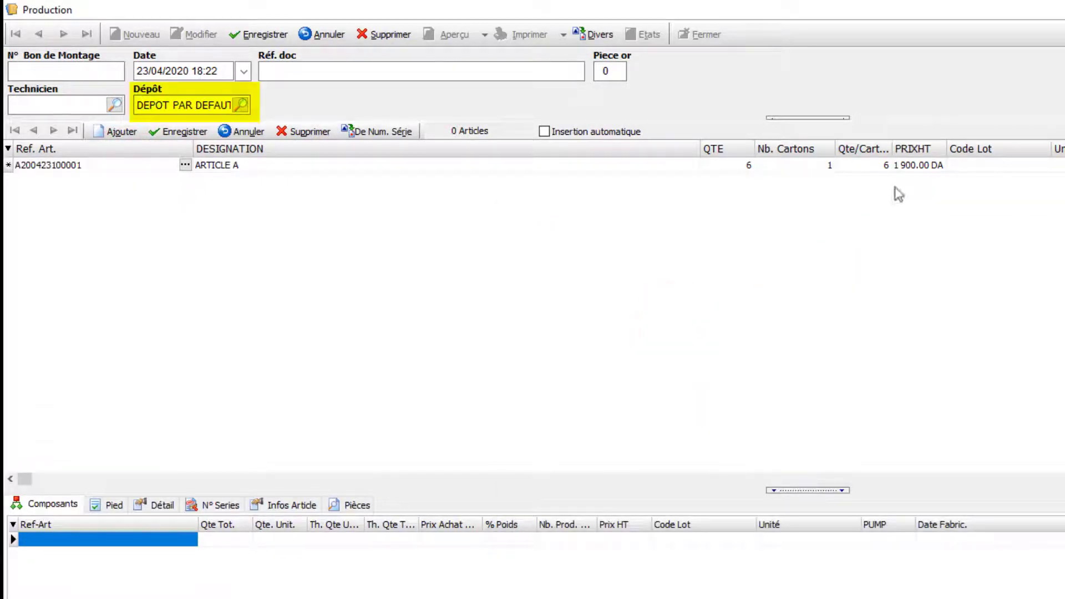
{"action": "key", "text": "Return"}
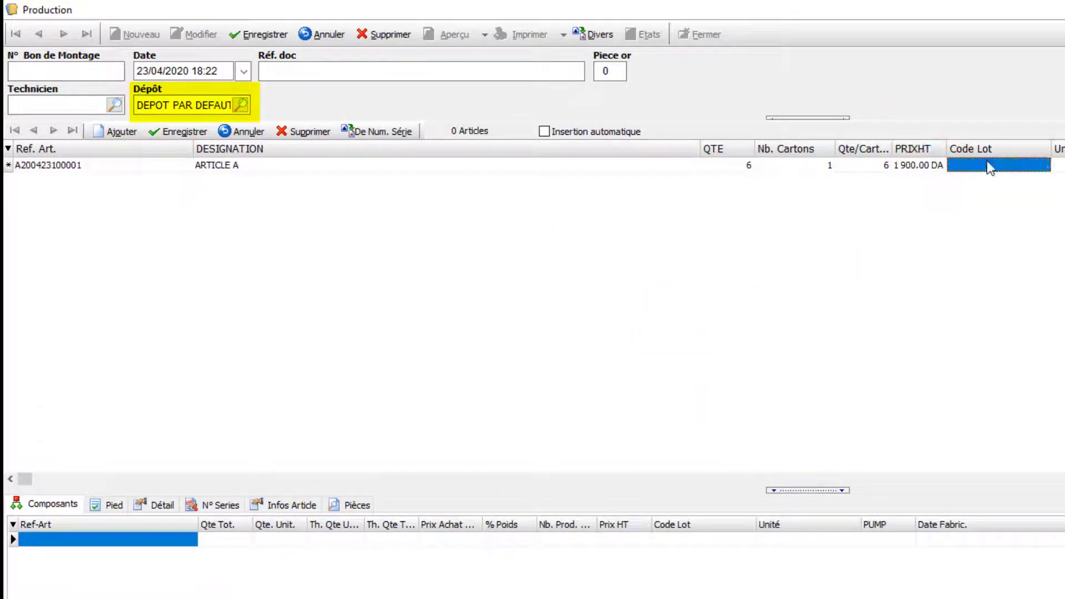
{"action": "key", "text": "Return"}
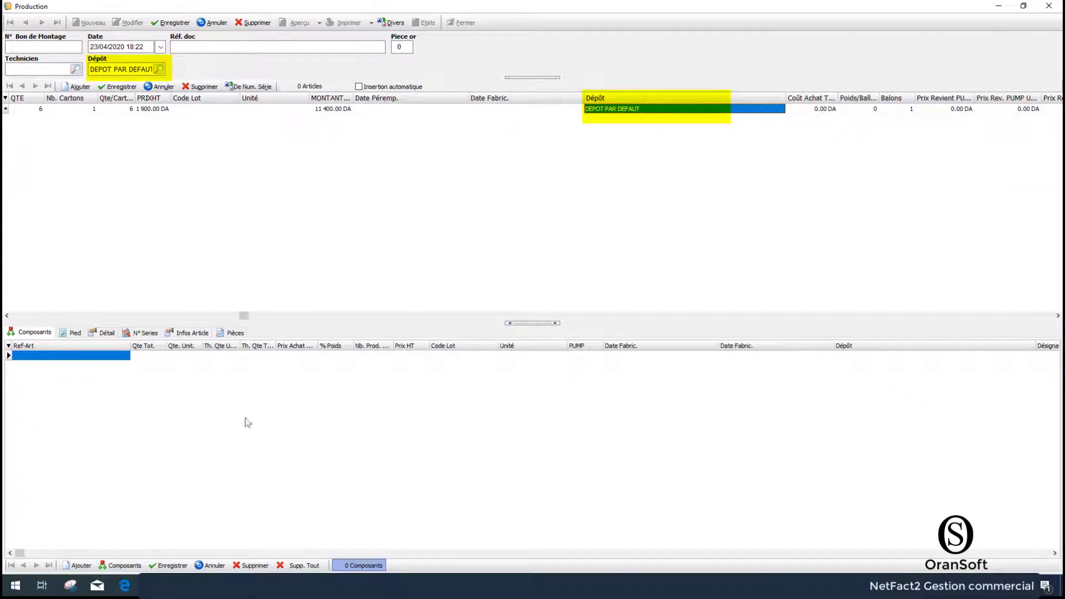
Add a component to the ARTICLE A production line, bring up the choice of its depot and dismiss it without picking one
{"action": "left_click", "coordinate": [86, 565]}
{"action": "double_click", "coordinate": [438, 253]}
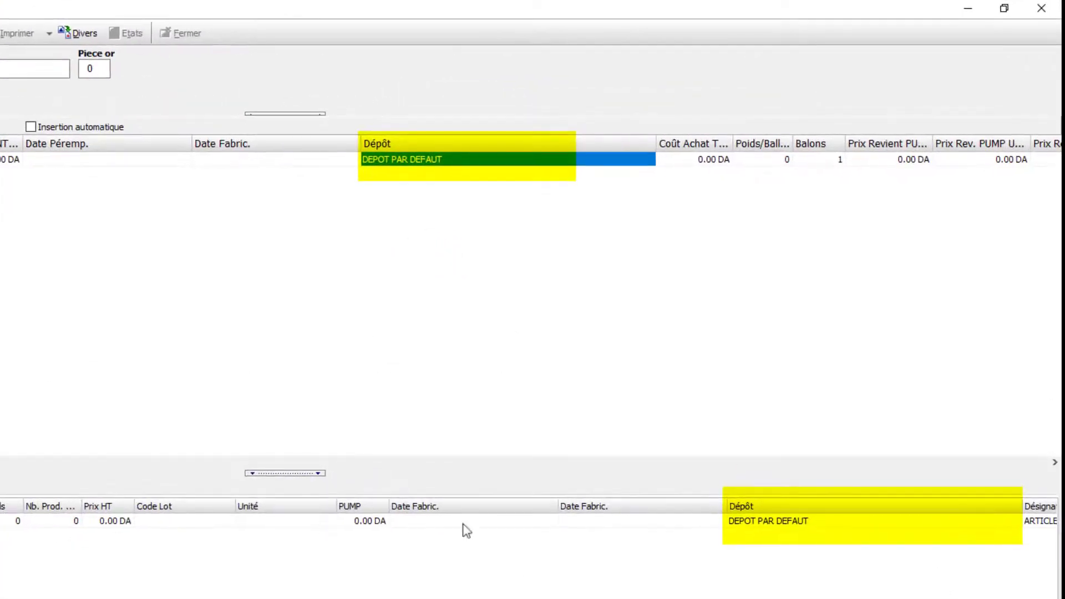
{"action": "double_click", "coordinate": [784, 527]}
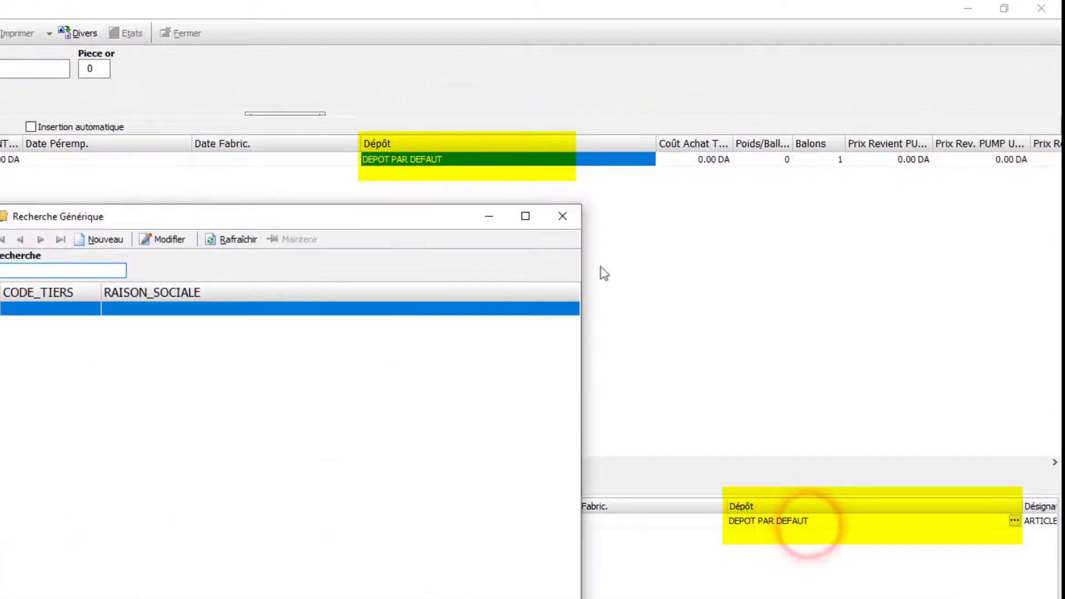
{"action": "left_click", "coordinate": [563, 218]}
Discard the new production document, confirming its deletion, and close the production list
{"action": "key", "text": "Escape"}
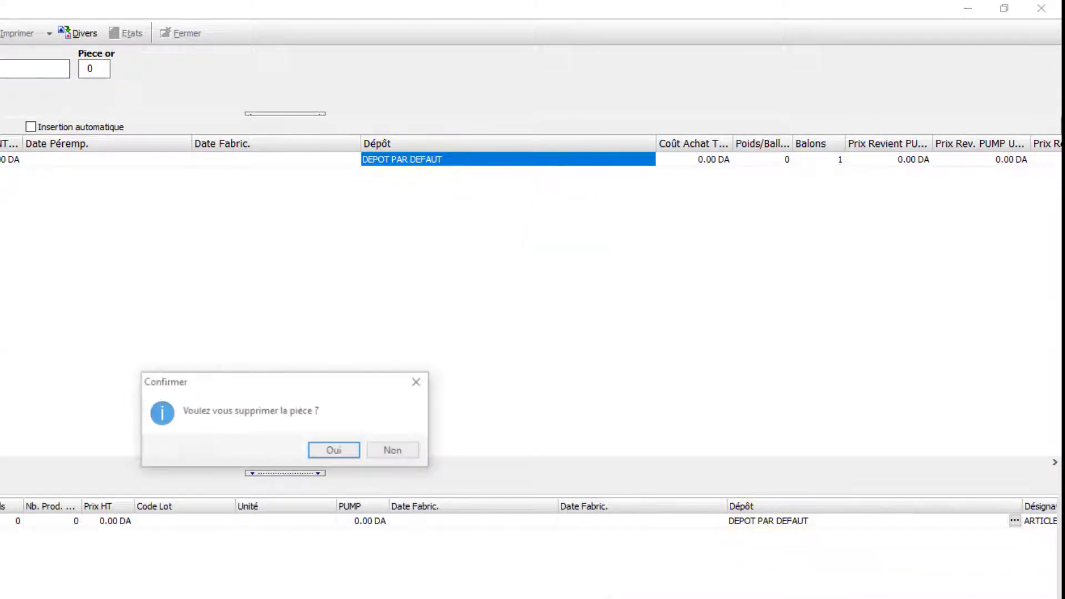
{"action": "left_click", "coordinate": [337, 448]}
{"action": "left_click", "coordinate": [598, 111]}
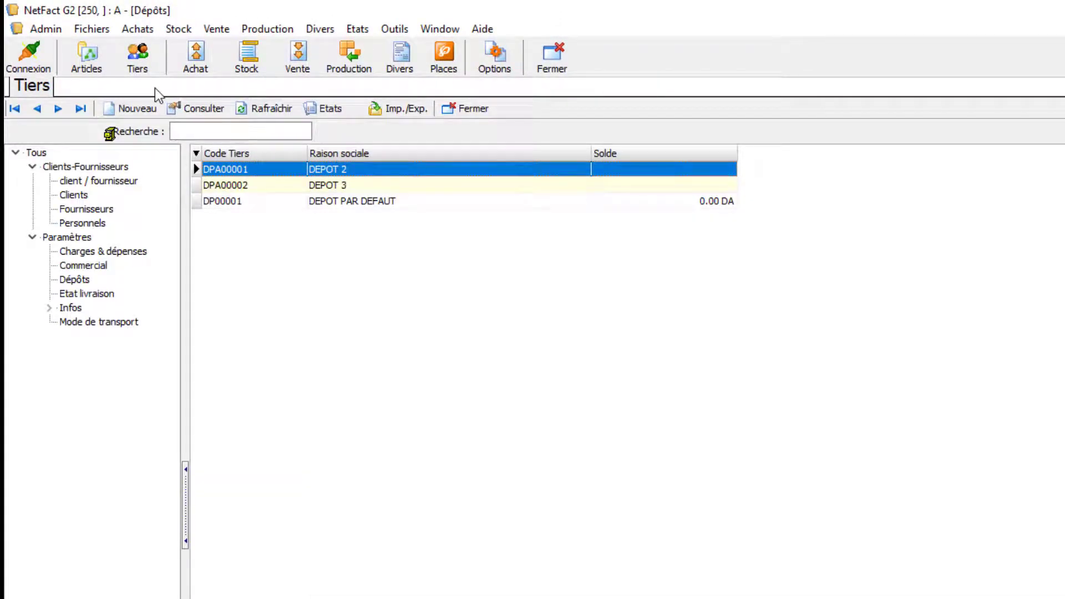
Open the article list and view the stock quantities for DEPOT PAR DEFAUT, DEPOT 2 and DEPOT 3 in turn
{"action": "left_click", "coordinate": [250, 67]}
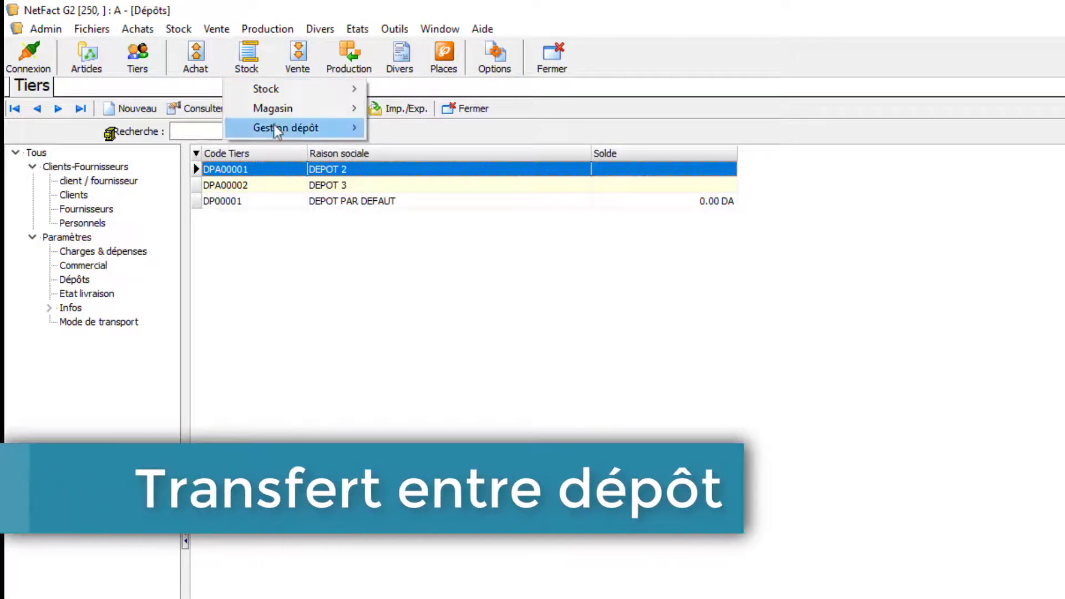
{"action": "left_click", "coordinate": [276, 129]}
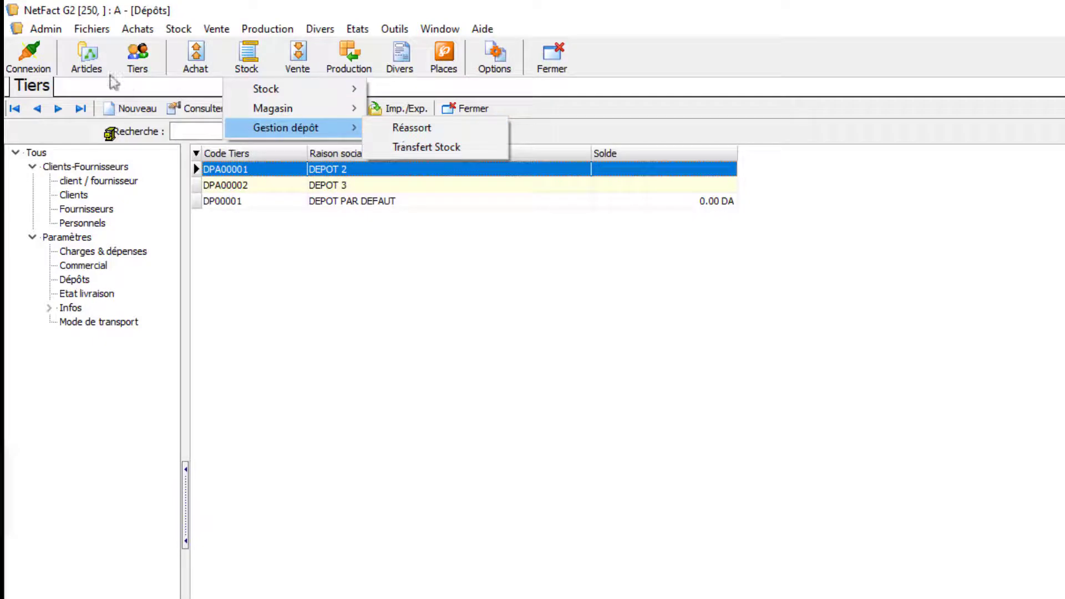
{"action": "left_click", "coordinate": [86, 68]}
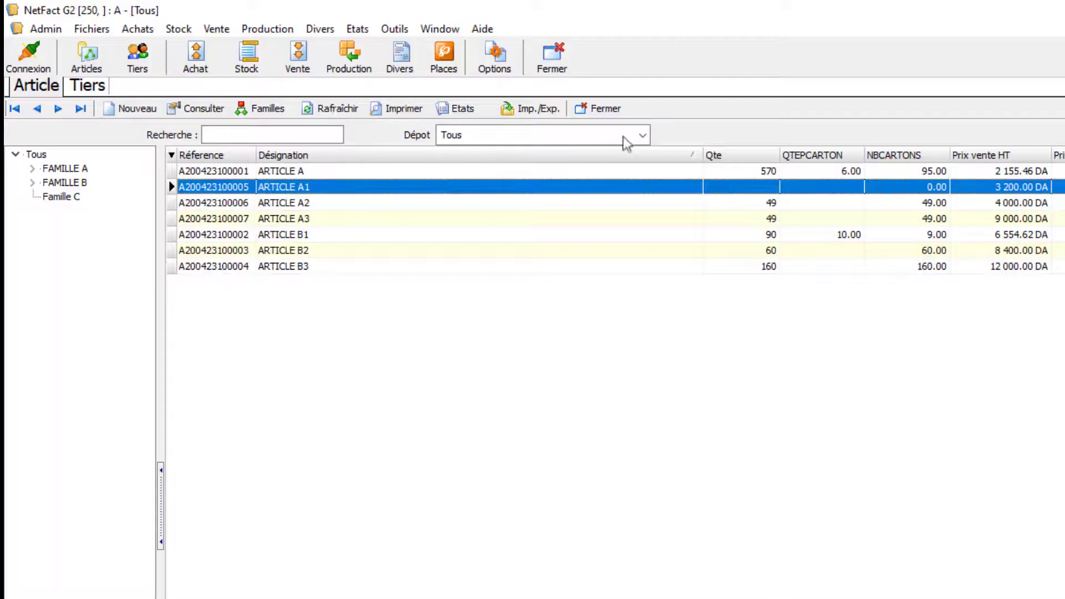
{"action": "left_click", "coordinate": [642, 135]}
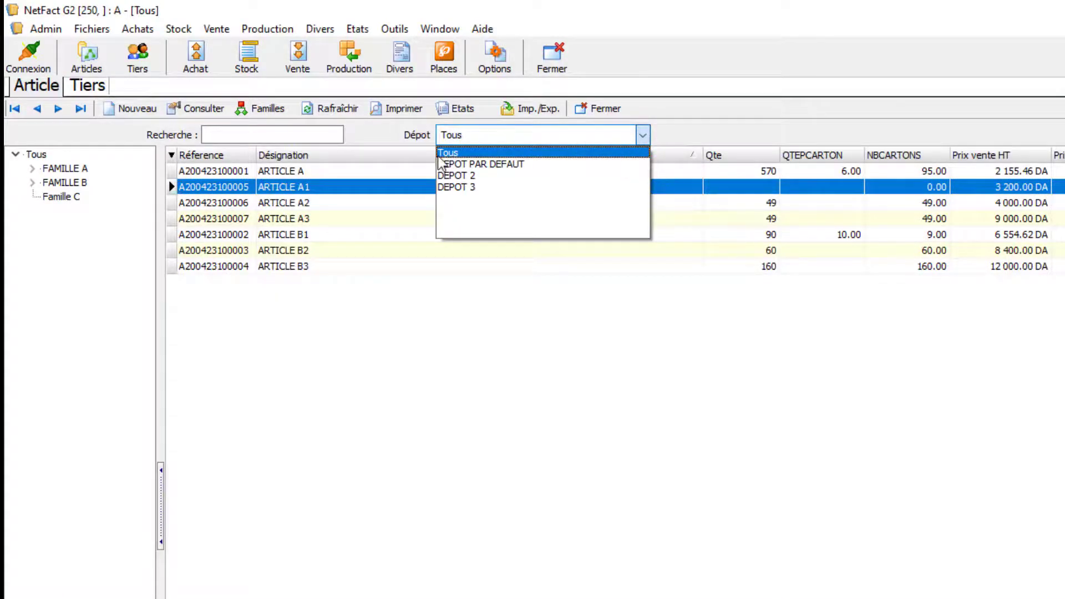
{"action": "left_click", "coordinate": [469, 165]}
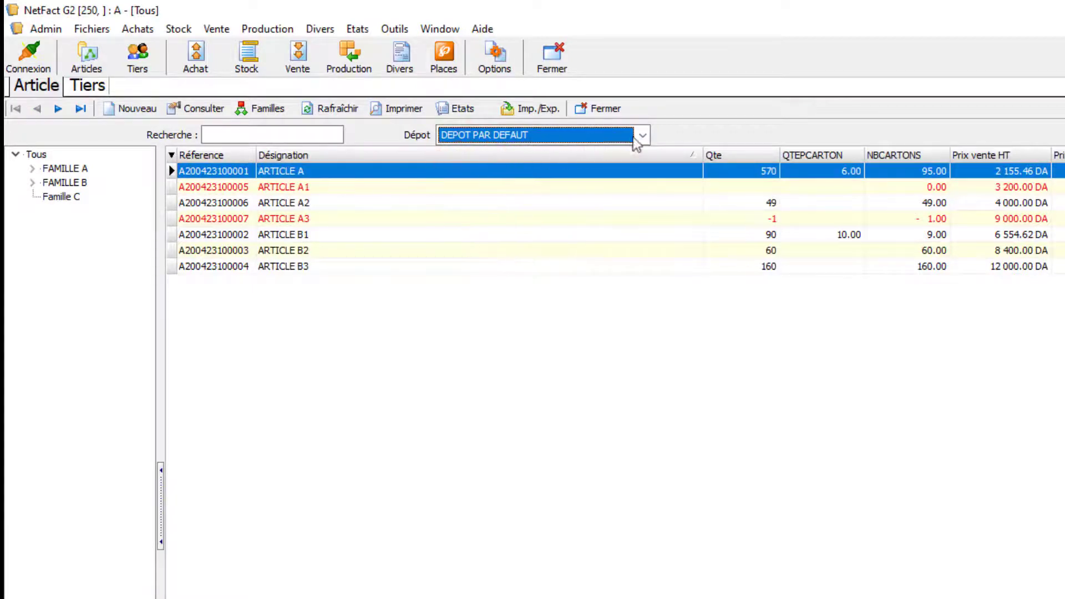
{"action": "left_click", "coordinate": [638, 140]}
{"action": "left_click", "coordinate": [464, 176]}
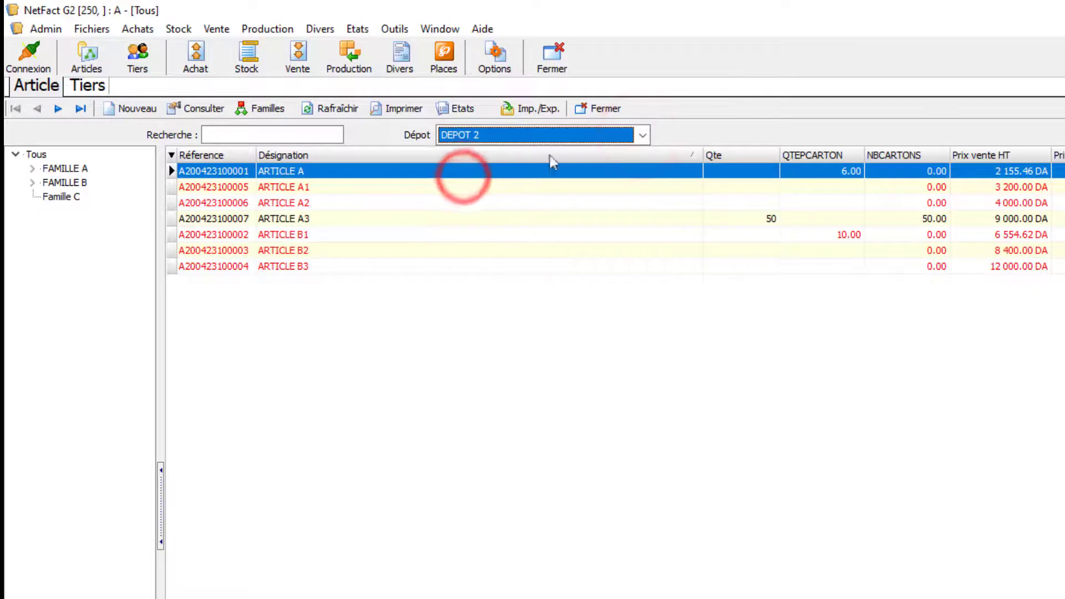
{"action": "left_click", "coordinate": [624, 136]}
{"action": "left_click", "coordinate": [502, 186]}
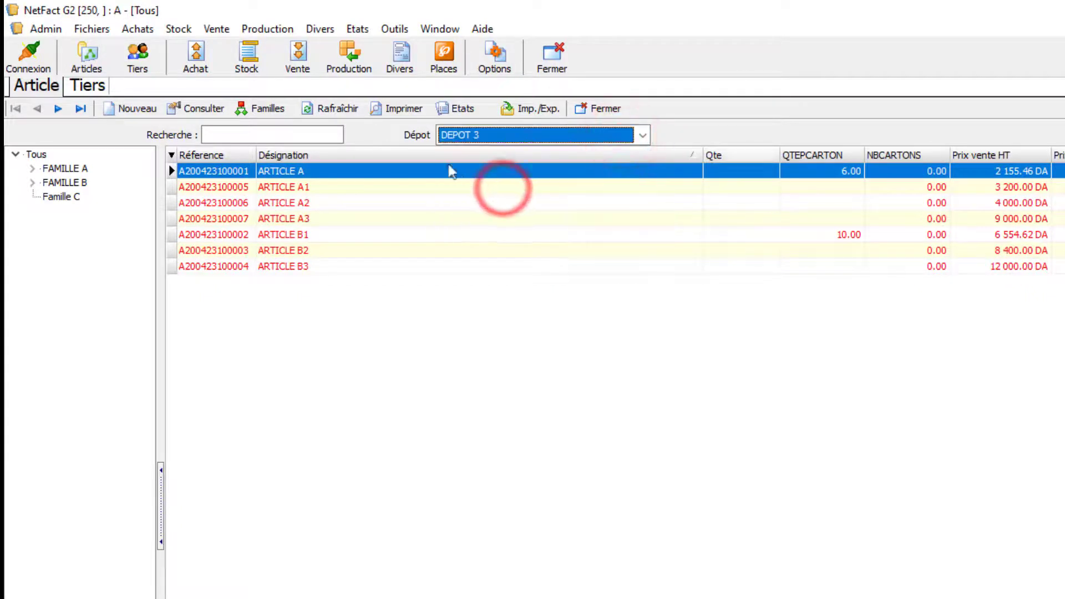
Refresh the article list and examine the DEPOT 3 quantities by article family and for all families
{"action": "left_click", "coordinate": [333, 109]}
{"action": "left_click", "coordinate": [37, 155]}
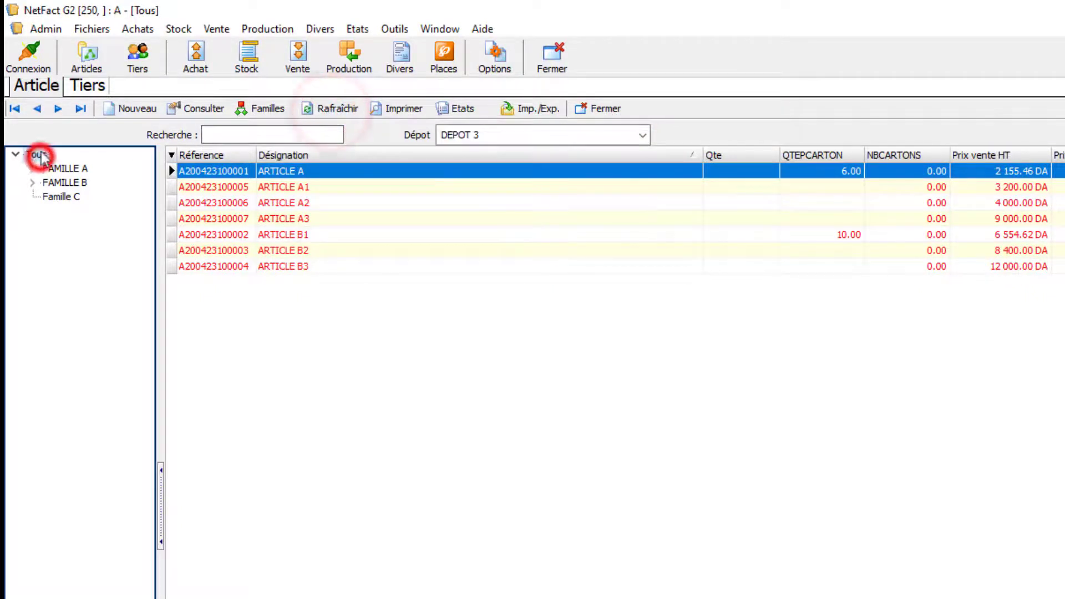
{"action": "left_click", "coordinate": [61, 169]}
{"action": "left_click", "coordinate": [60, 196]}
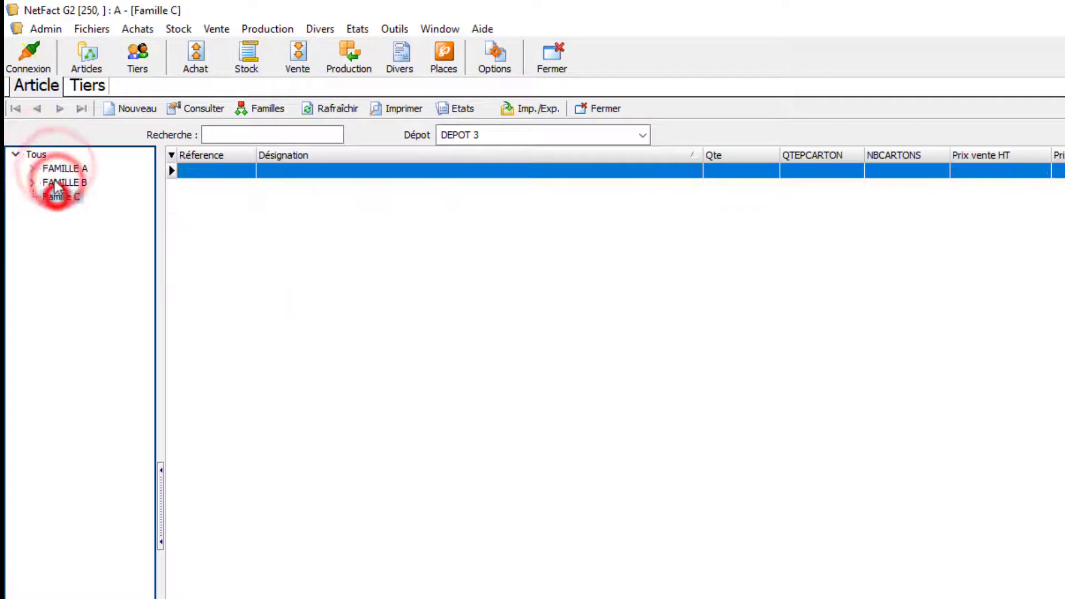
{"action": "left_click", "coordinate": [64, 183]}
{"action": "left_click", "coordinate": [34, 154]}
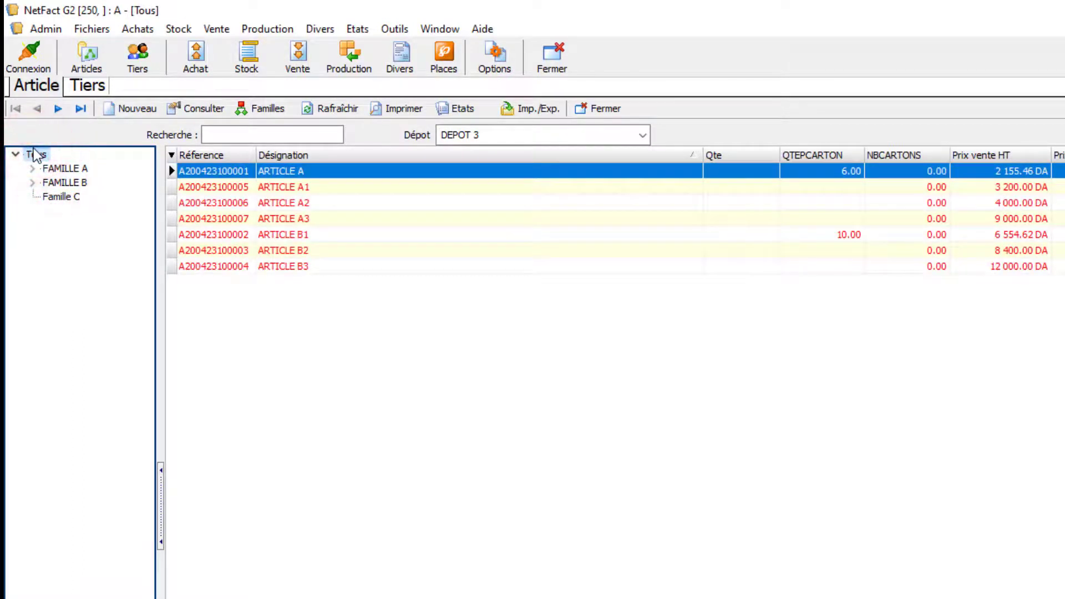
{"action": "left_click", "coordinate": [721, 171]}
{"action": "left_click", "coordinate": [730, 234]}
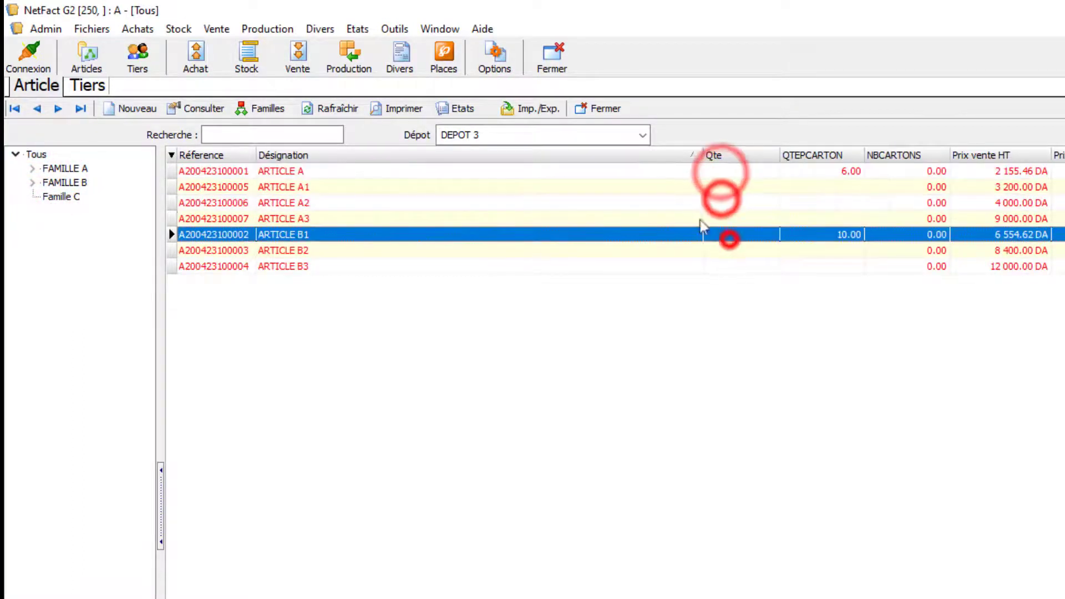
Review the article quantities for DEPOT 2, for DEPOT PAR DEFAUT and for all depots together
{"action": "left_click", "coordinate": [571, 135]}
{"action": "left_click", "coordinate": [490, 175]}
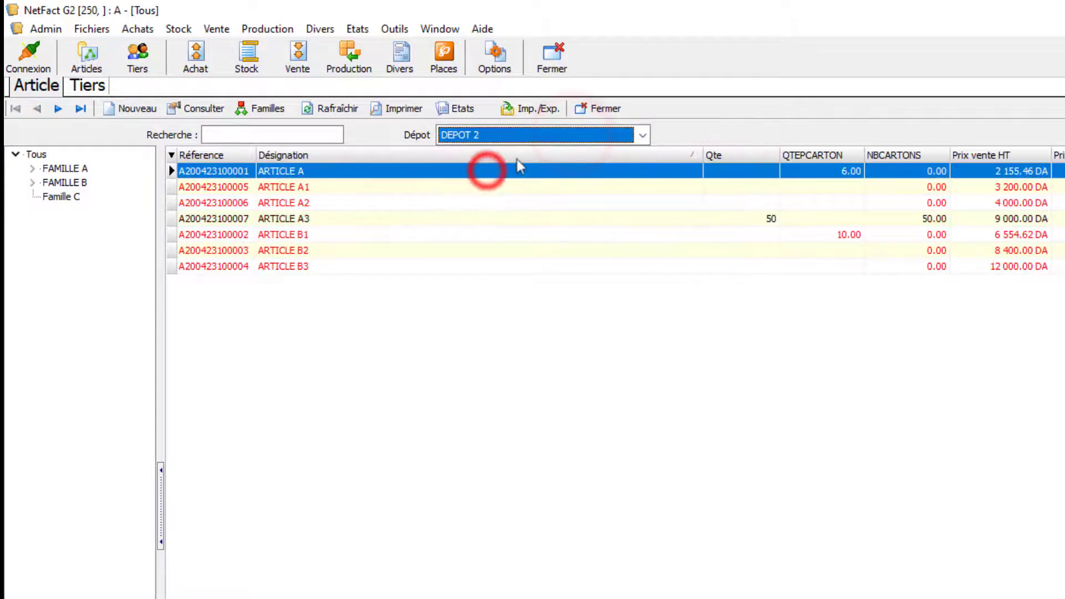
{"action": "left_click", "coordinate": [563, 135]}
{"action": "left_click", "coordinate": [482, 164]}
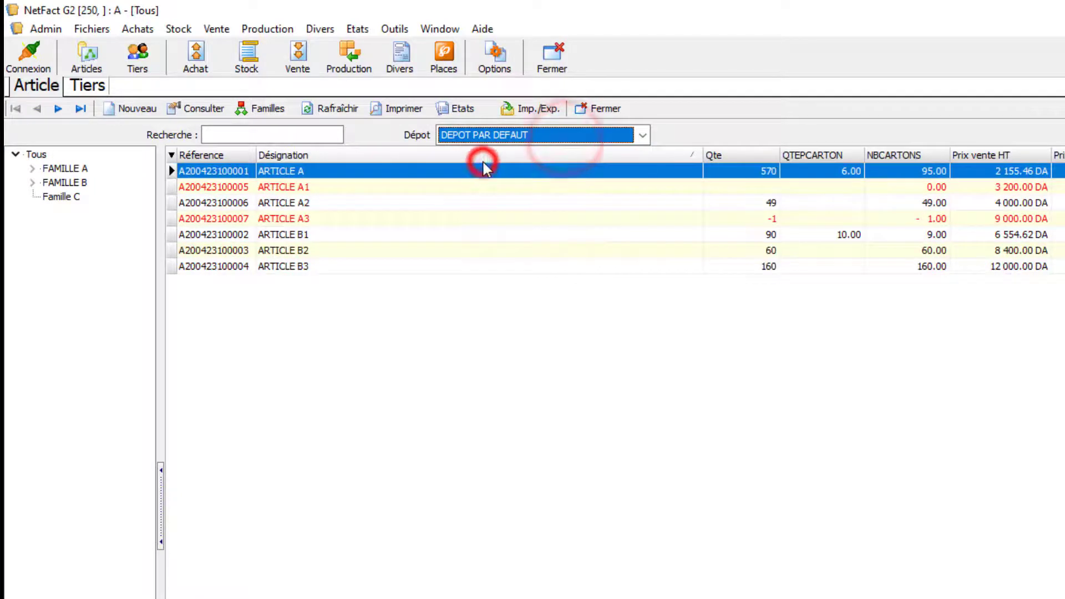
{"action": "left_click", "coordinate": [562, 134]}
{"action": "left_click", "coordinate": [461, 152]}
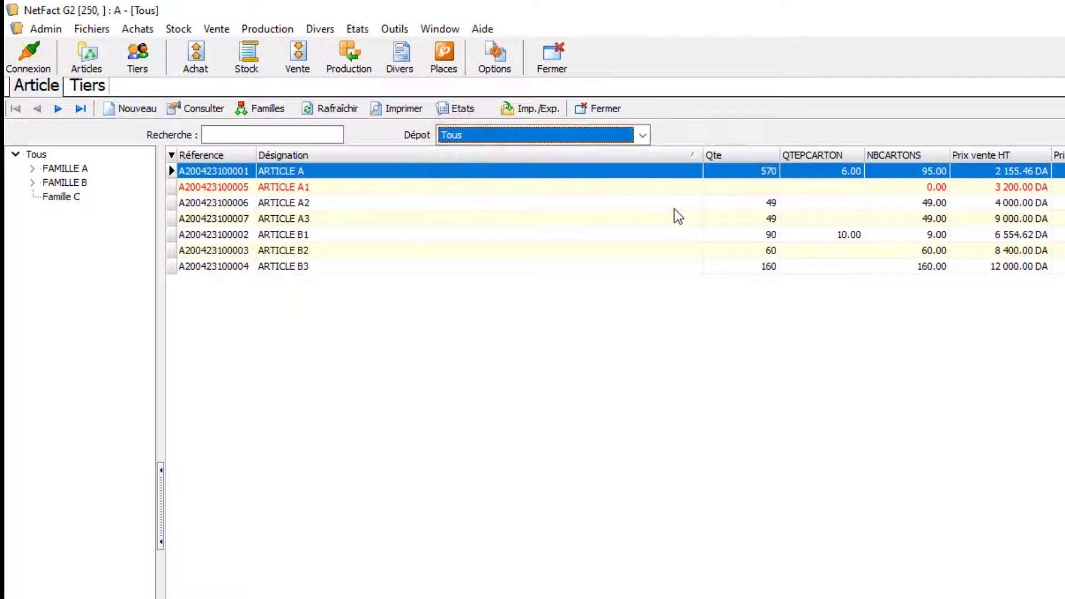
Compare ARTICLE A's stock in DEPOT PAR DEFAUT and DEPOT 2, ending with the list filtered on DEPOT PAR DEFAUT
{"action": "left_click", "coordinate": [591, 137]}
{"action": "left_click", "coordinate": [488, 164]}
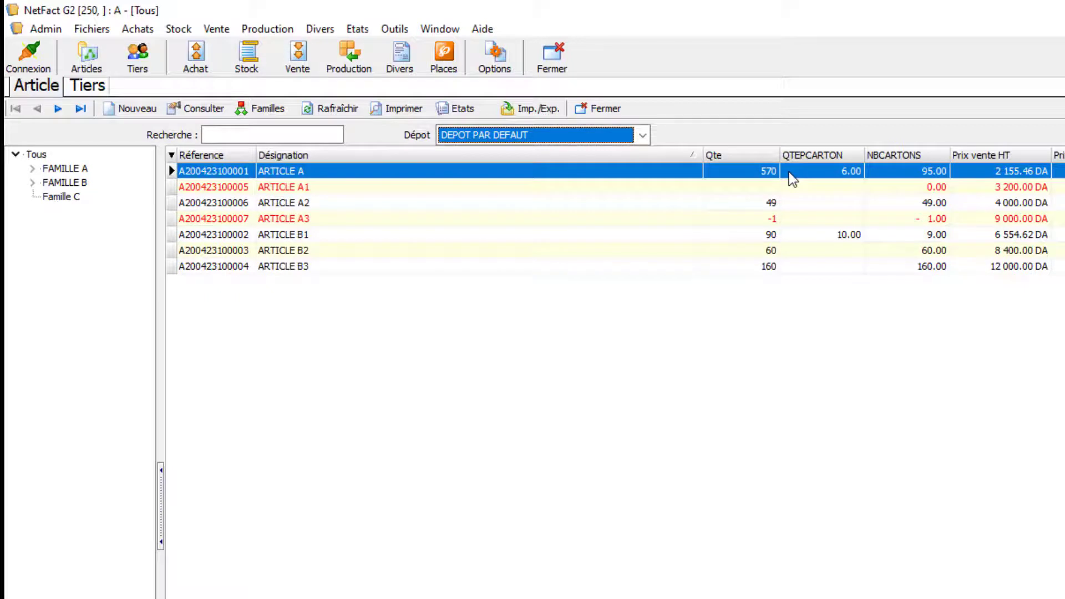
{"action": "left_click", "coordinate": [601, 133]}
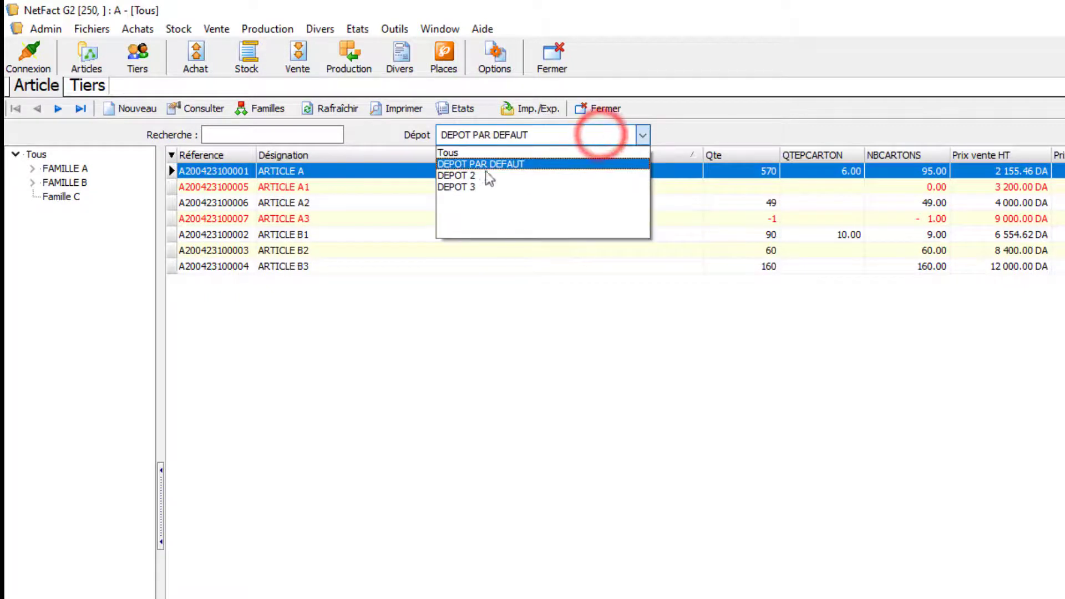
{"action": "left_click", "coordinate": [472, 176]}
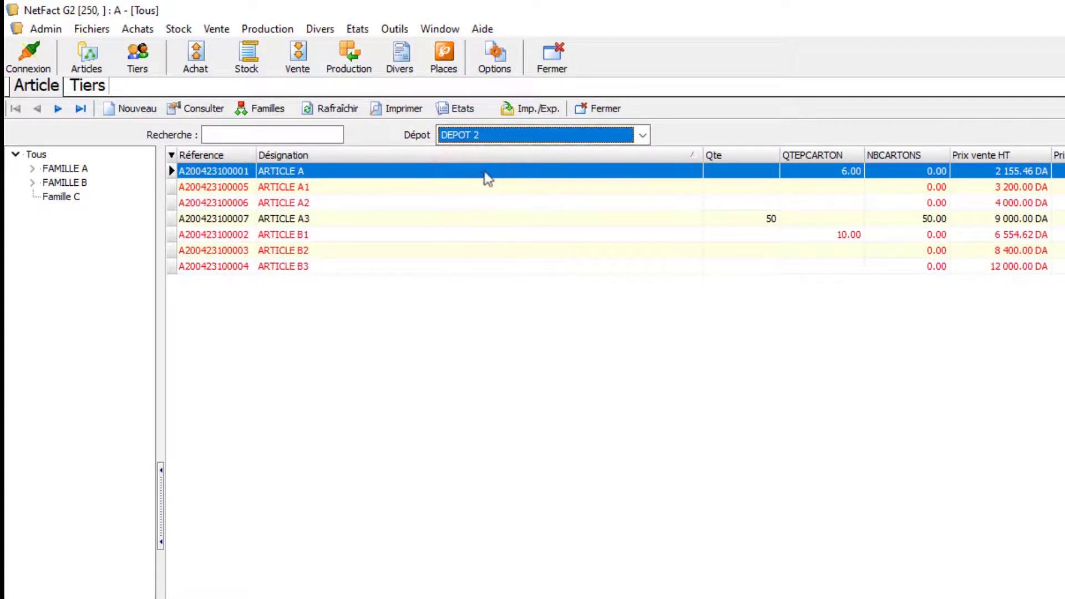
{"action": "left_click", "coordinate": [588, 137]}
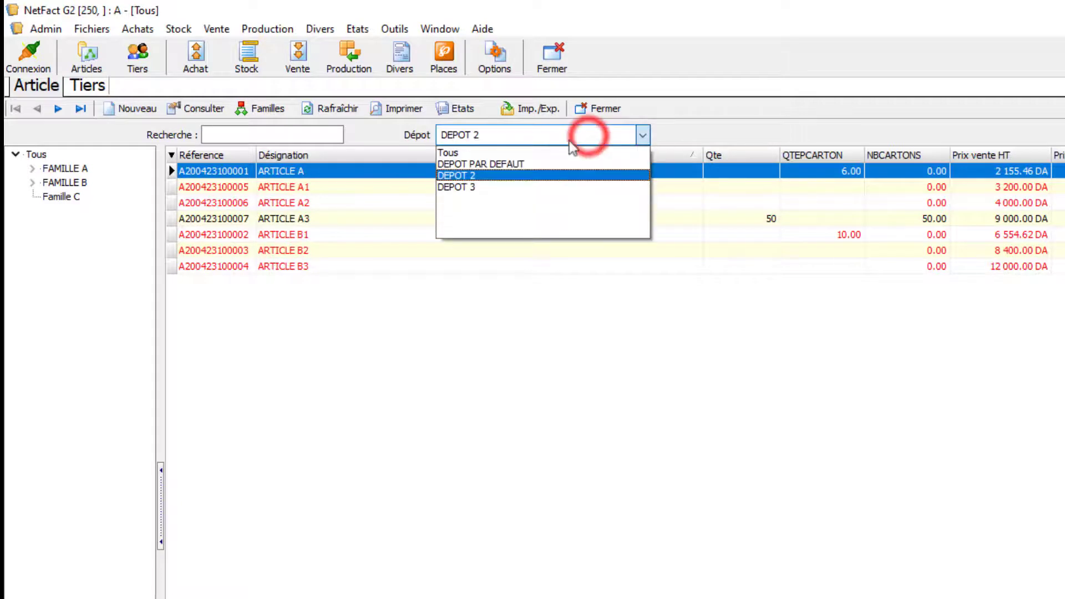
{"action": "left_click", "coordinate": [457, 163]}
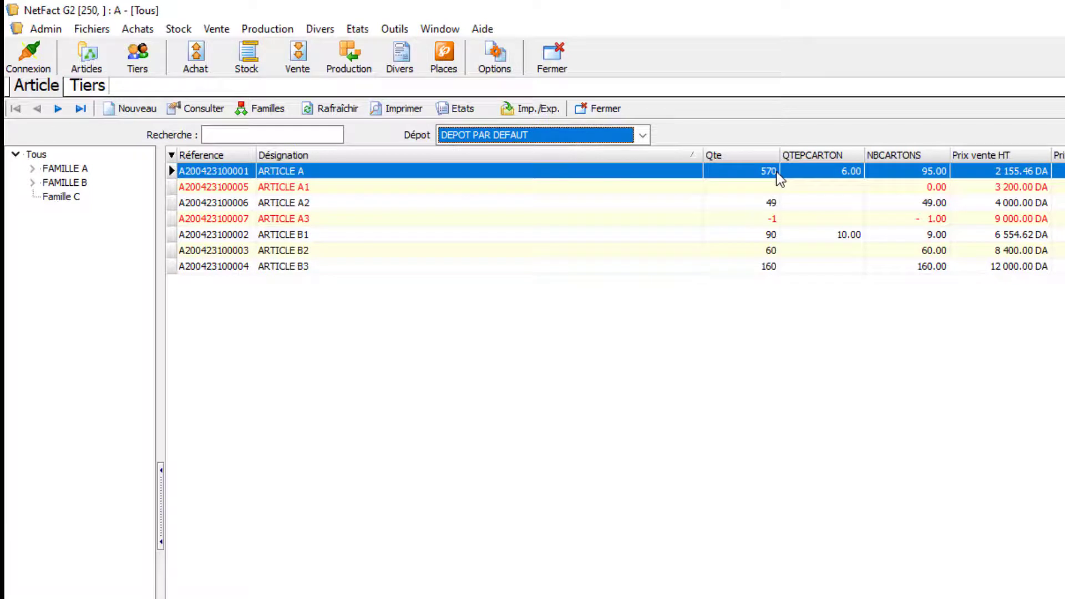
Create a new stock transfer with DEPOT PAR DEFAUT as source depot and DEPOT 2 as destination depot
{"action": "left_click", "coordinate": [258, 70]}
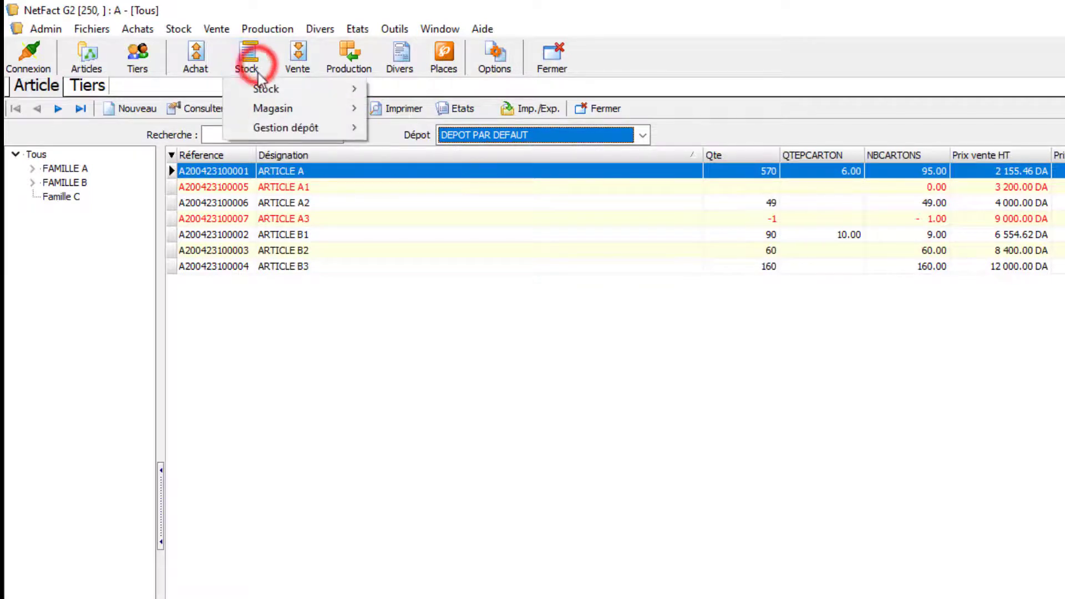
{"action": "left_click", "coordinate": [265, 129]}
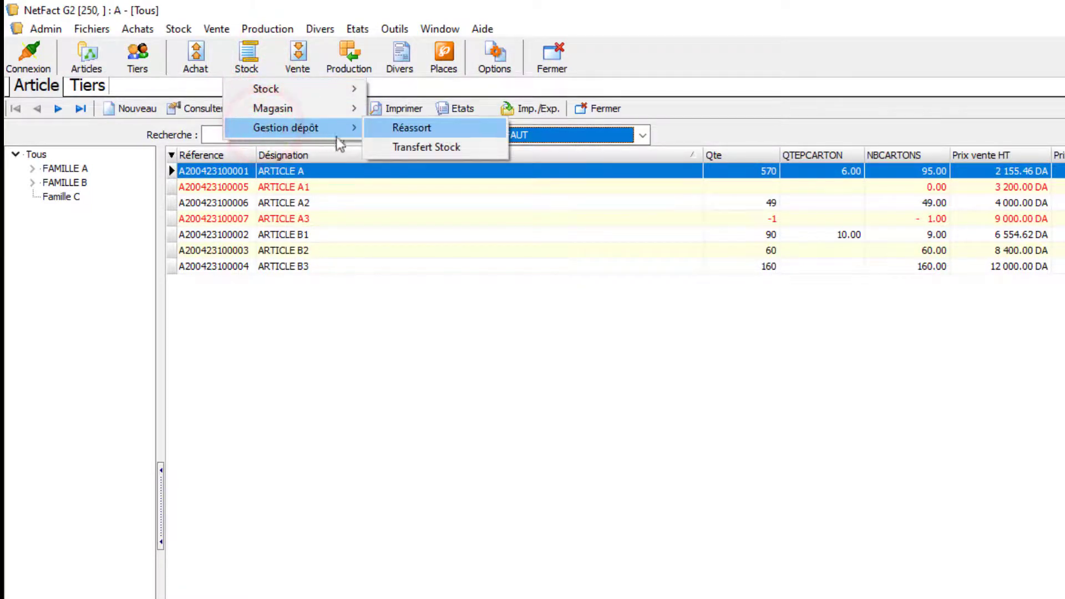
{"action": "left_click", "coordinate": [428, 147]}
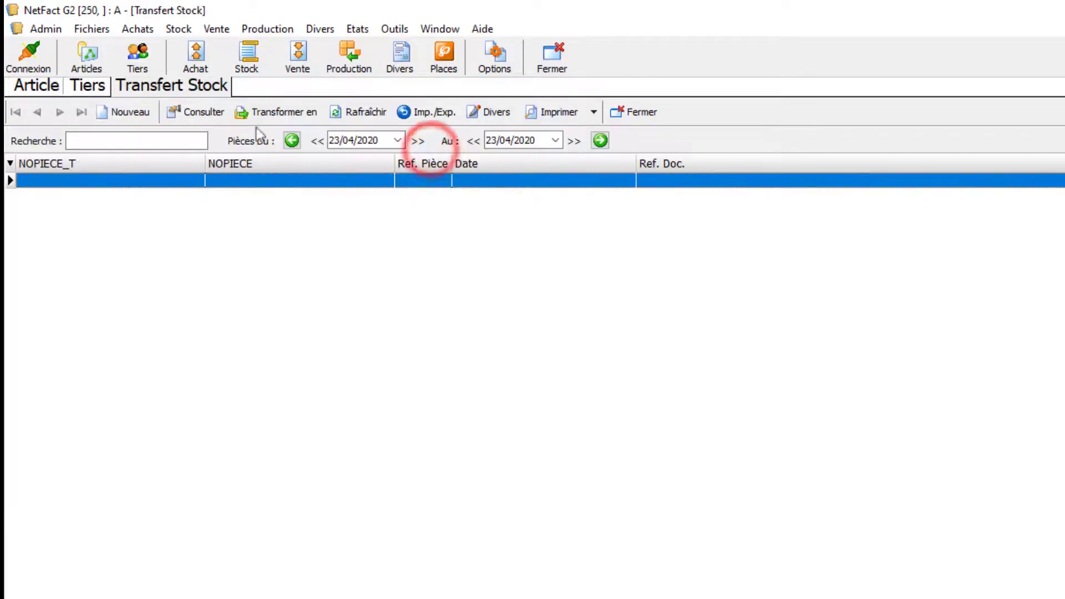
{"action": "left_click", "coordinate": [129, 112]}
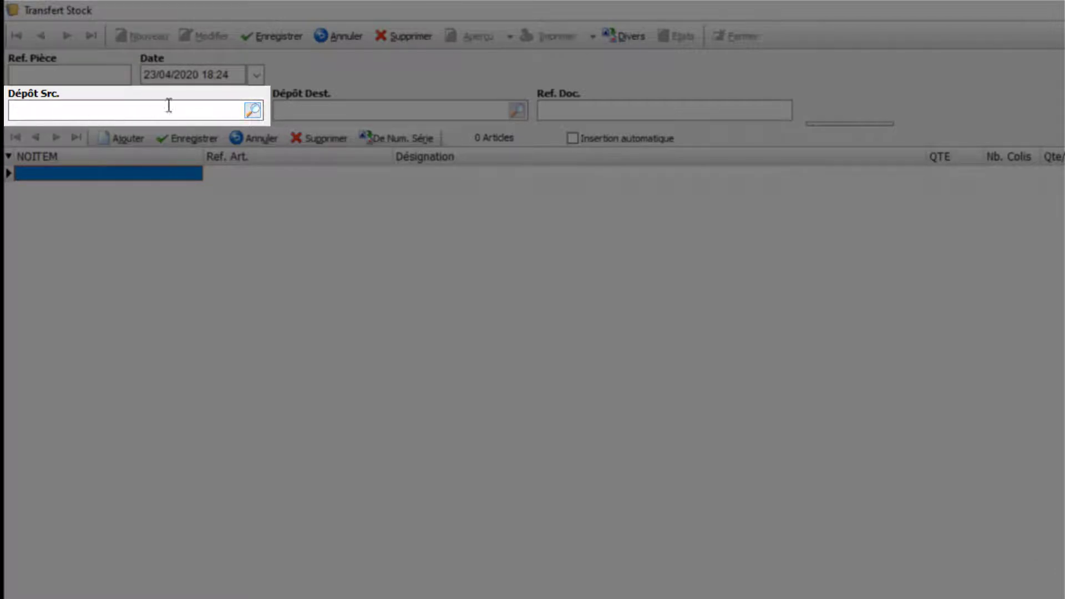
{"action": "left_click", "coordinate": [253, 111]}
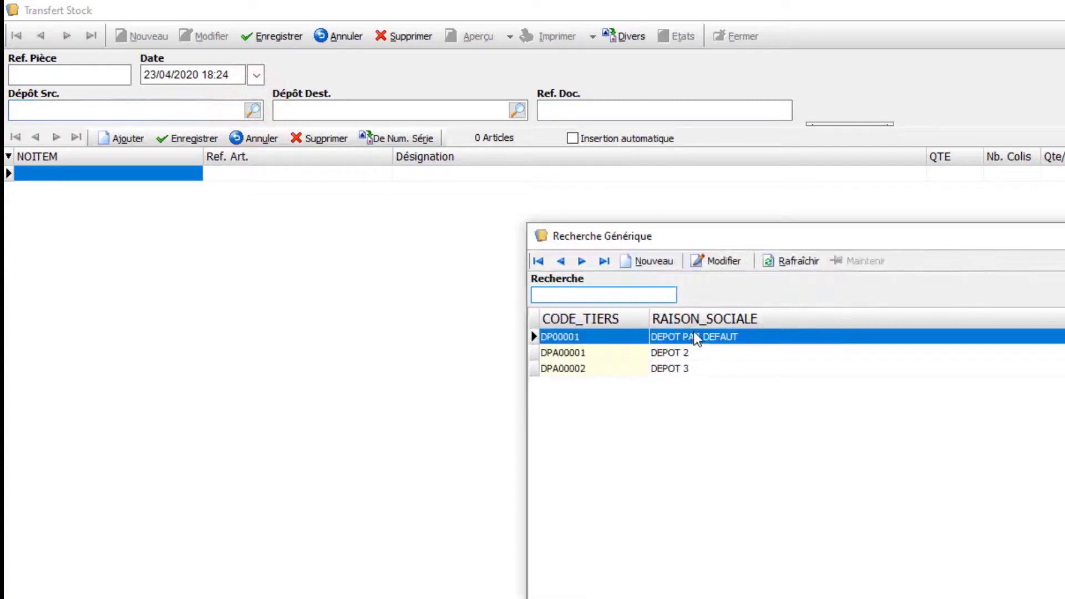
{"action": "double_click", "coordinate": [694, 332]}
{"action": "left_click", "coordinate": [517, 110]}
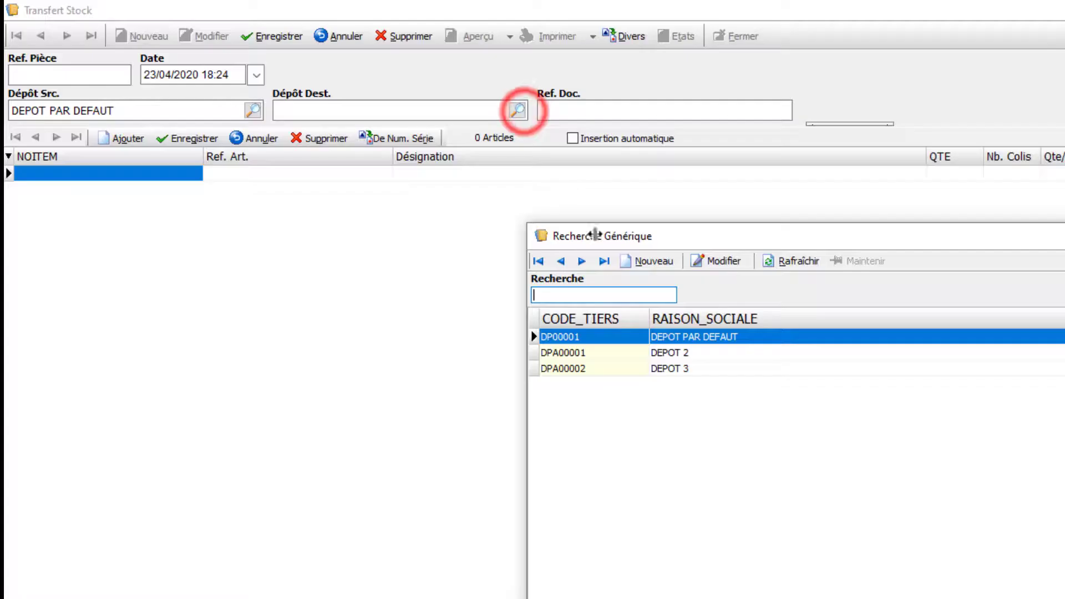
{"action": "double_click", "coordinate": [666, 355]}
Add ARTICLE A with quantity 77 to the stock transfer, save the document and close it
{"action": "left_click", "coordinate": [451, 178]}
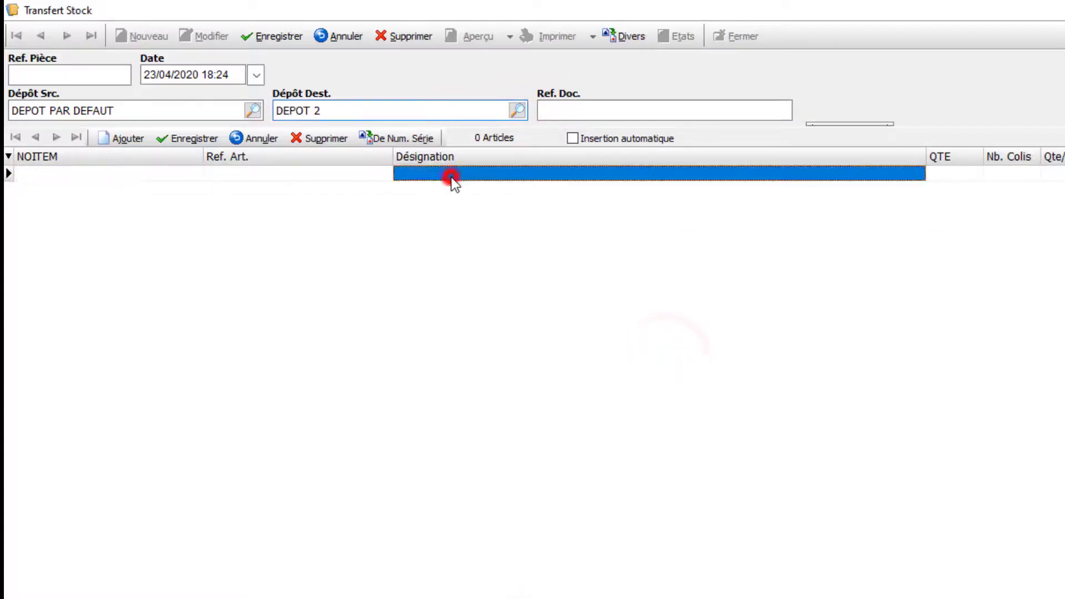
{"action": "type", "text": "A"}
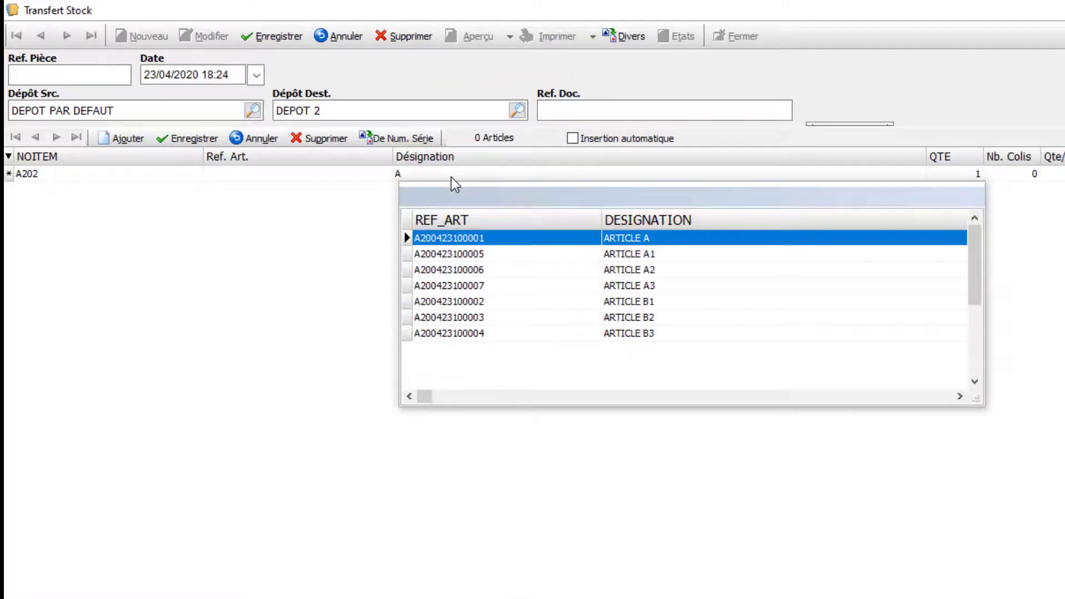
{"action": "key", "text": "Return"}
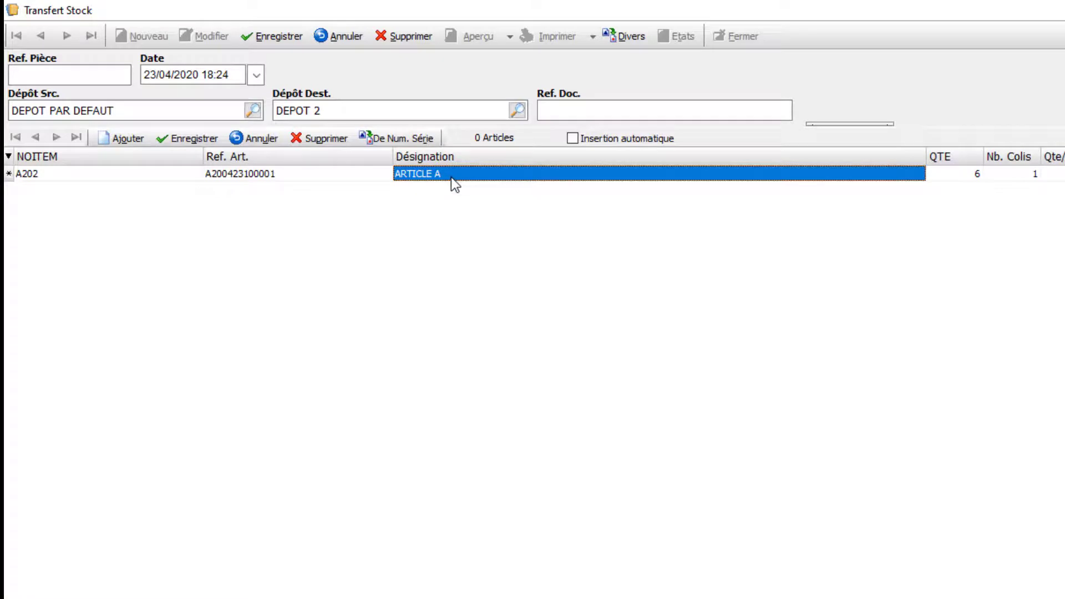
{"action": "left_click", "coordinate": [967, 172]}
{"action": "type", "text": "77"}
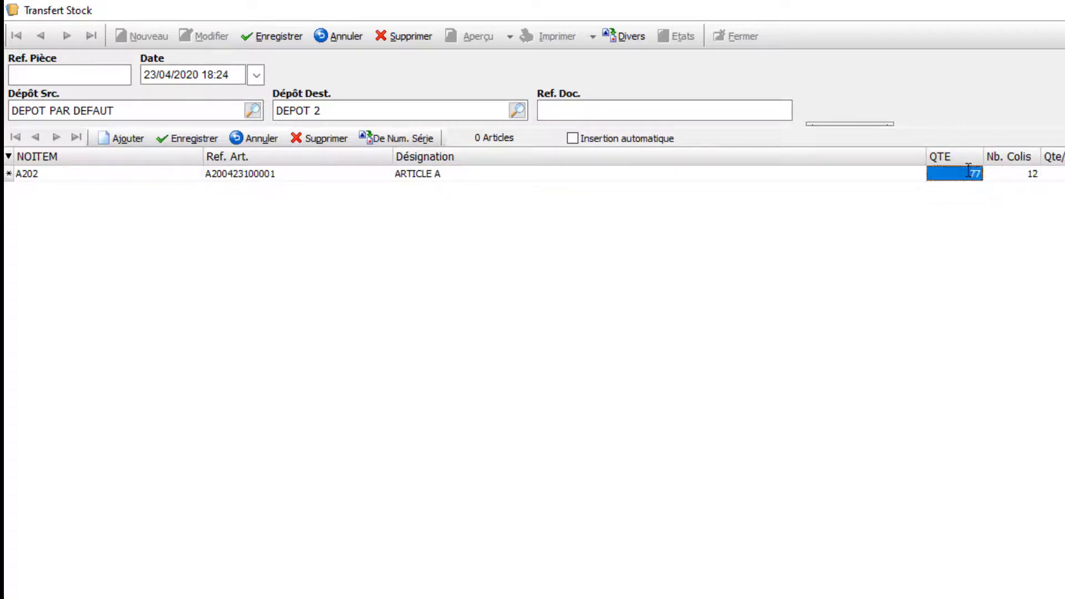
{"action": "key", "text": "Return"}
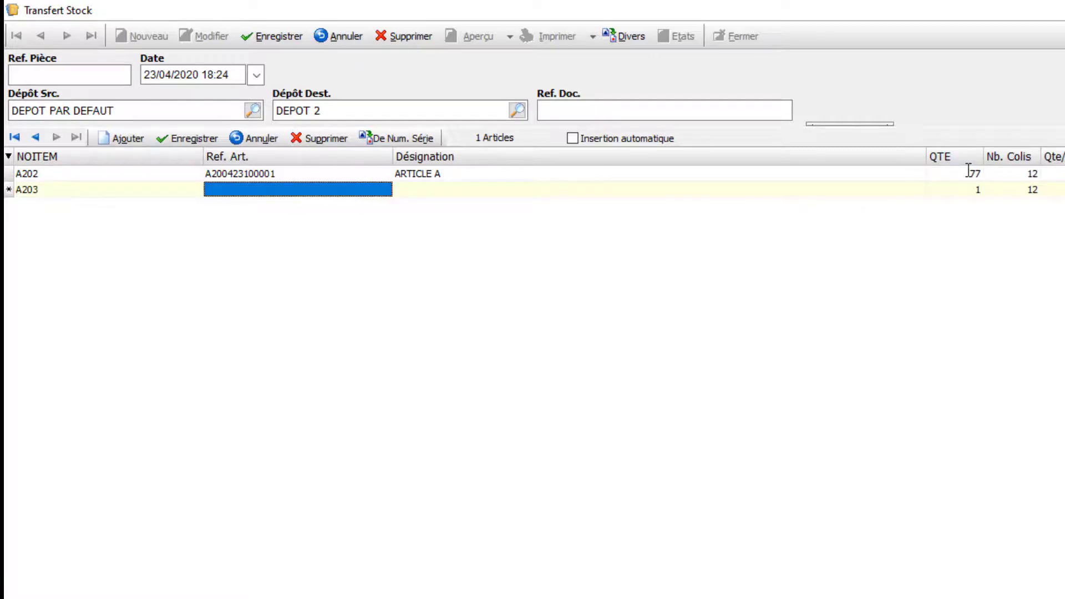
{"action": "left_click", "coordinate": [285, 37]}
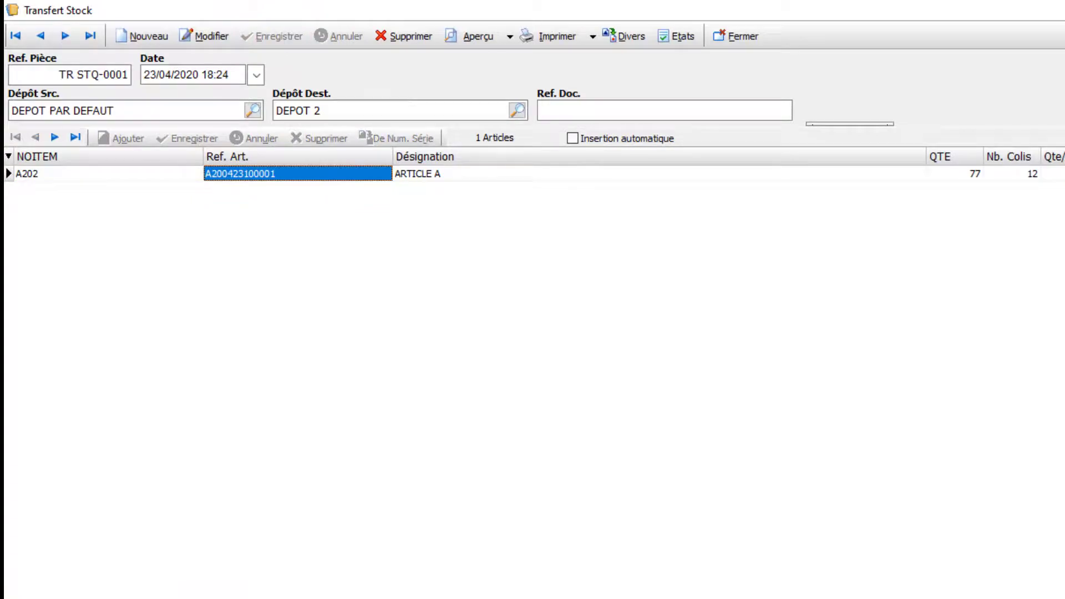
{"action": "scroll", "coordinate": [532, 366], "scroll_direction": "right", "scroll_amount": 10}
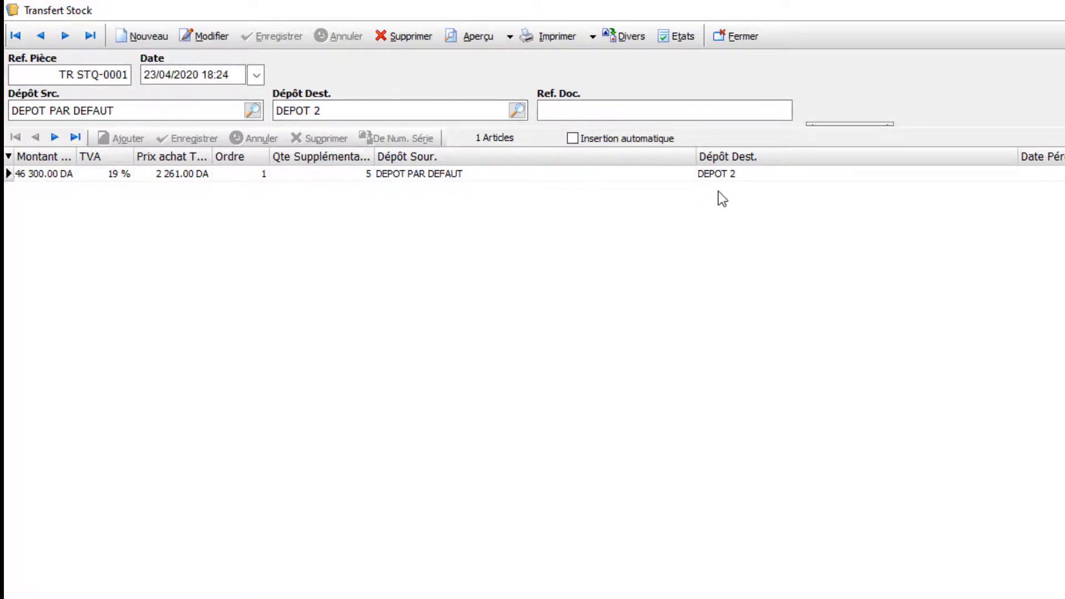
{"action": "left_click", "coordinate": [718, 36]}
Refresh the article list and view the quantities of all families for all depots
{"action": "left_click", "coordinate": [37, 86]}
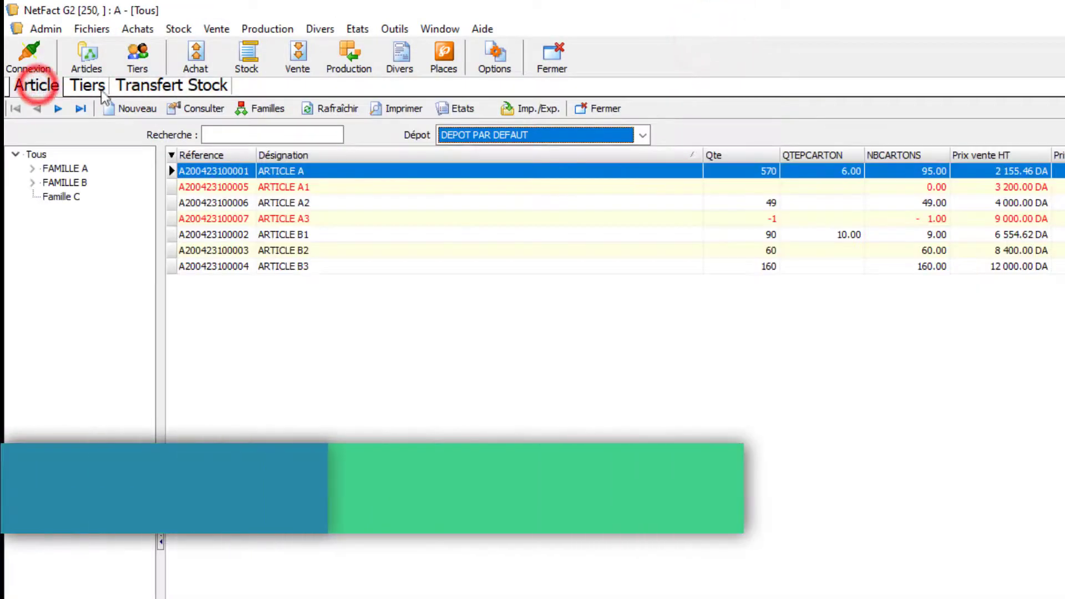
{"action": "left_click", "coordinate": [332, 109]}
{"action": "left_click", "coordinate": [641, 136]}
{"action": "left_click", "coordinate": [495, 149]}
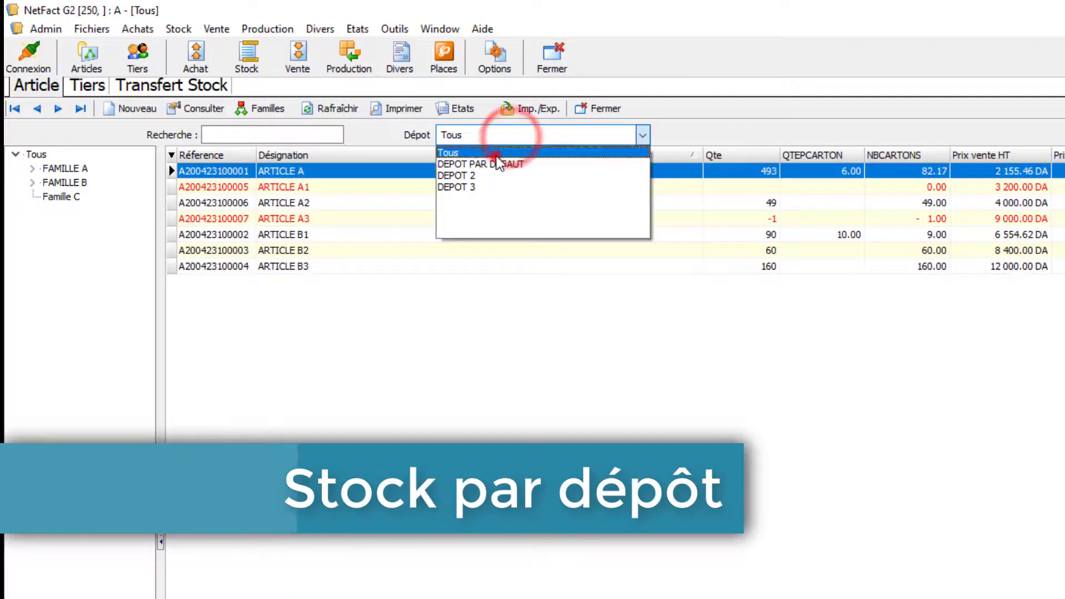
{"action": "left_click", "coordinate": [36, 154]}
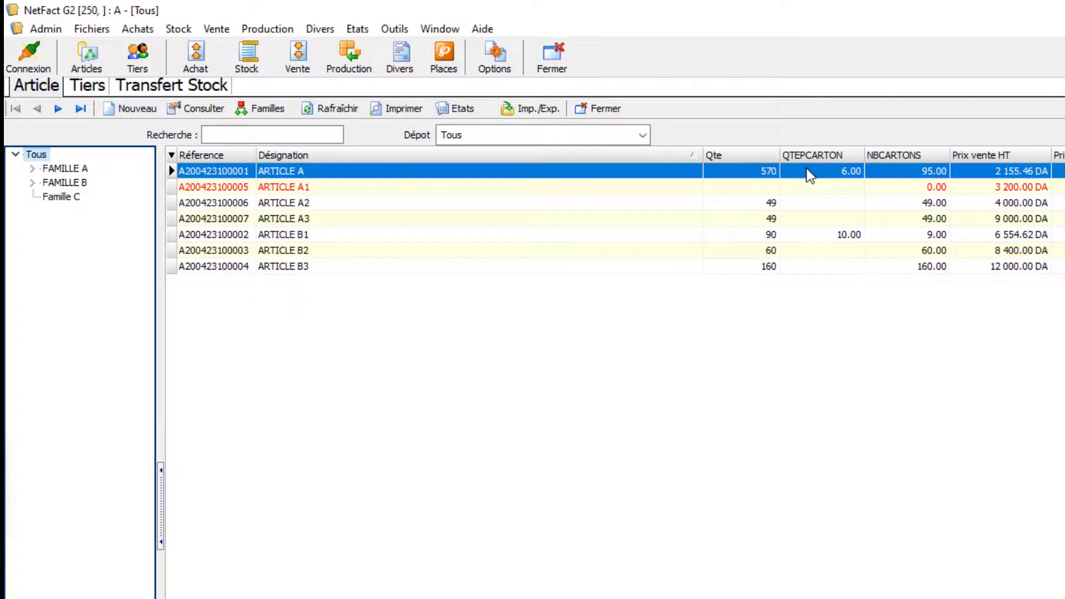
Review the article quantities after the transfer for DEPOT 2, for DEPOT PAR DEFAUT and for all depots together
{"action": "left_click", "coordinate": [566, 135]}
{"action": "left_click", "coordinate": [465, 173]}
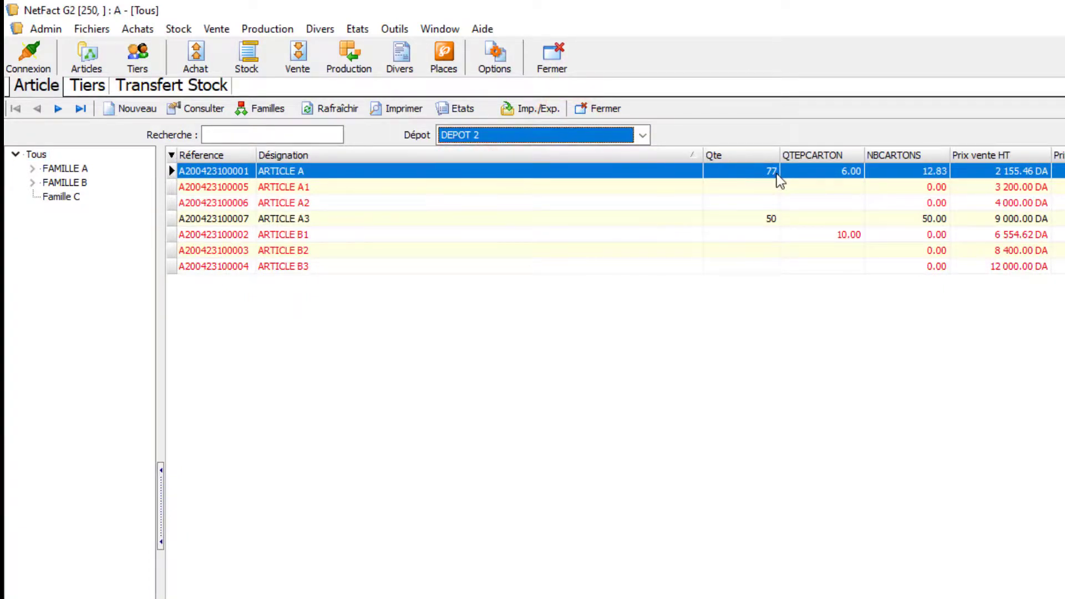
{"action": "left_click", "coordinate": [632, 135]}
{"action": "left_click", "coordinate": [464, 150]}
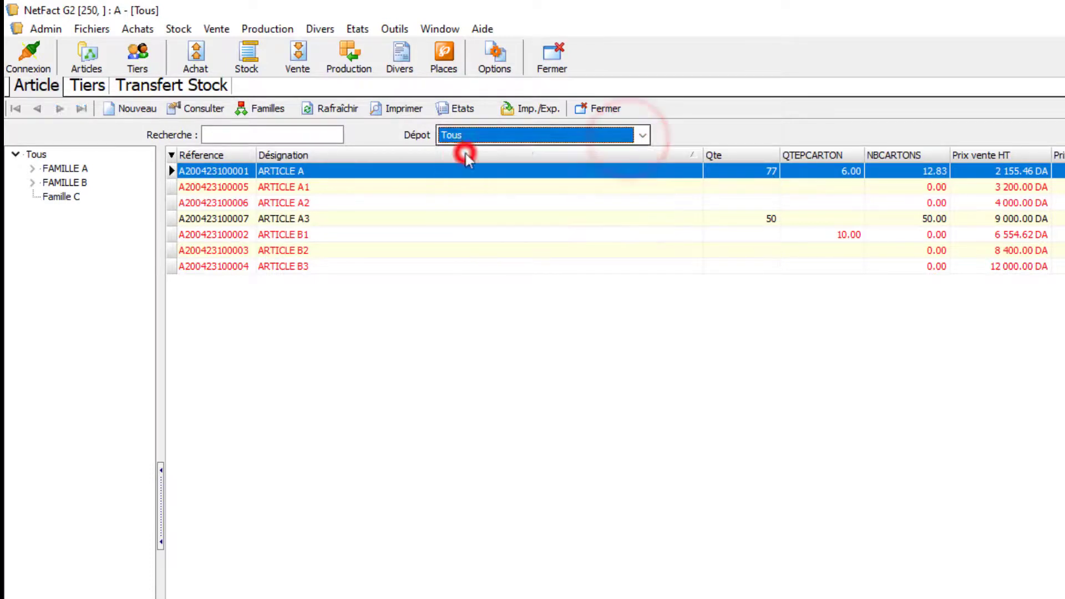
{"action": "left_click", "coordinate": [567, 136]}
{"action": "left_click", "coordinate": [456, 160]}
{"action": "left_click", "coordinate": [454, 135]}
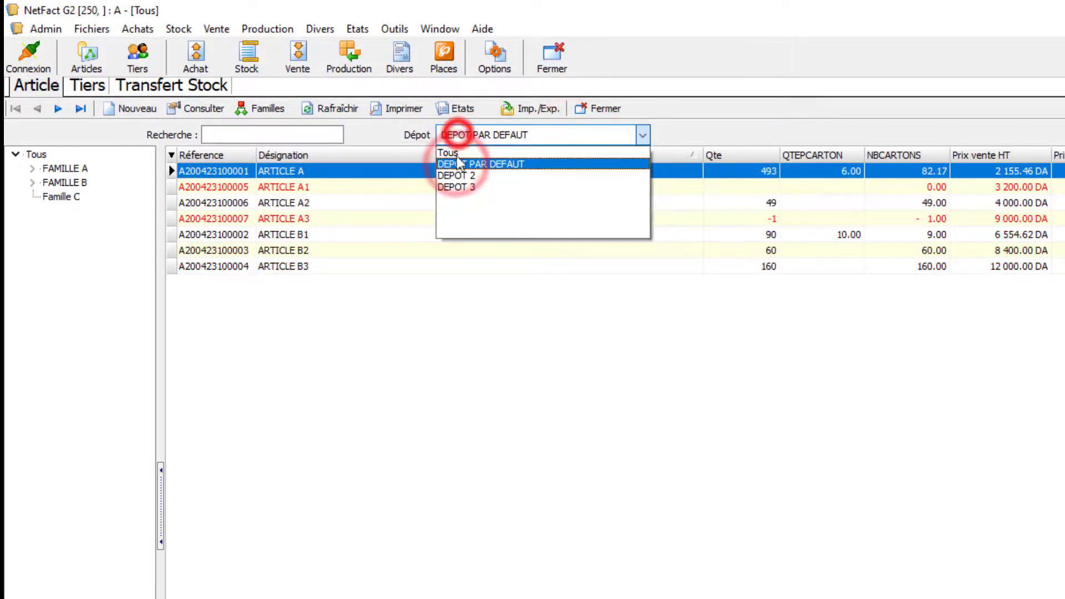
{"action": "left_click", "coordinate": [456, 154]}
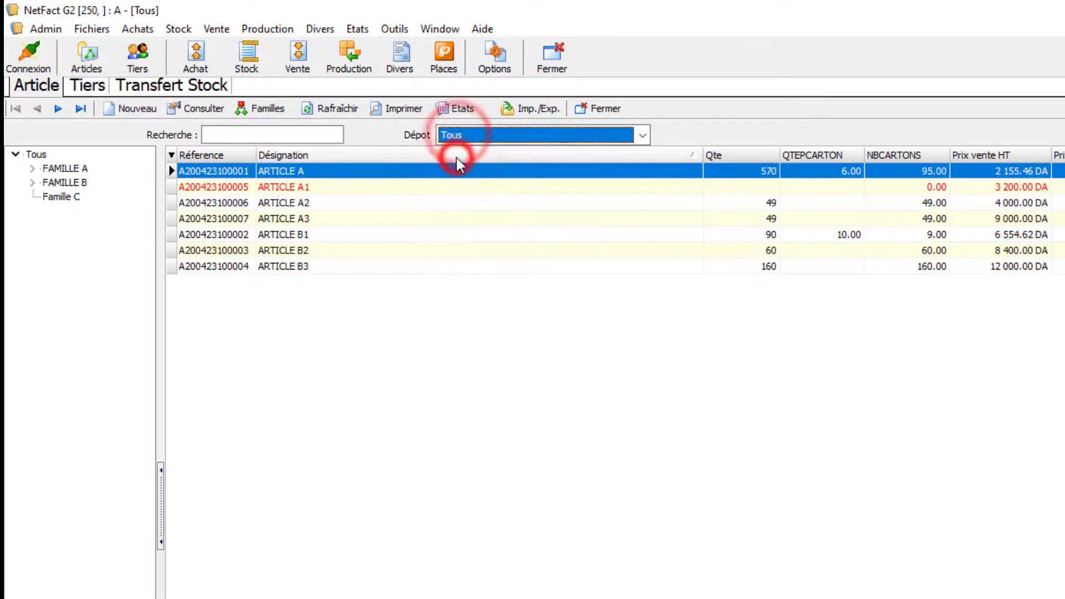
Compare ARTICLE A's quantity in DEPOT PAR DEFAUT and DEPOT 2, ending with the list filtered on DEPOT PAR DEFAUT
{"action": "left_click", "coordinate": [473, 137]}
{"action": "left_click", "coordinate": [469, 159]}
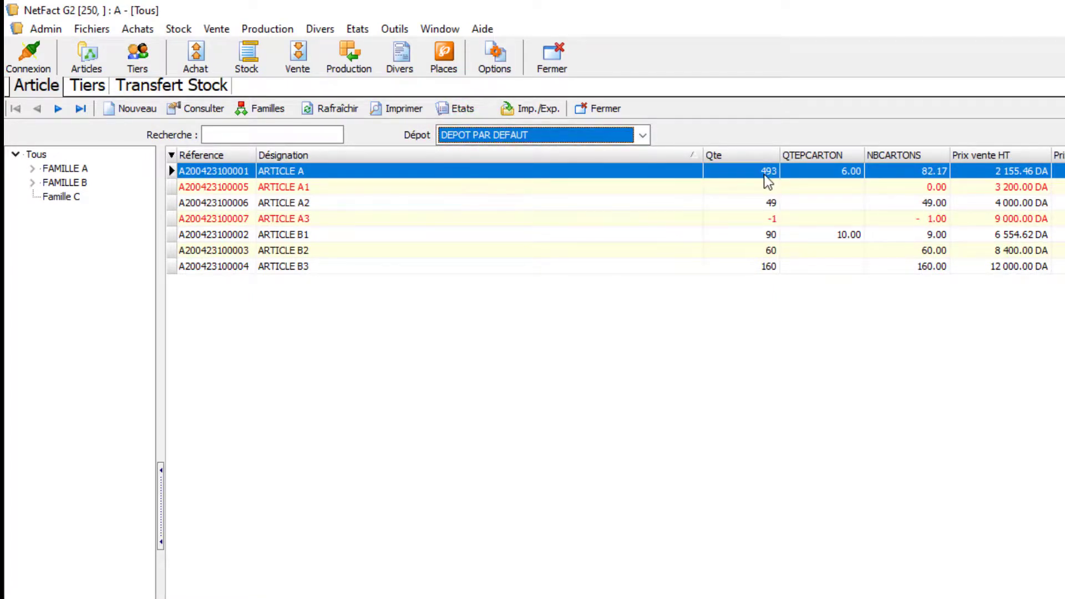
{"action": "left_click", "coordinate": [485, 136]}
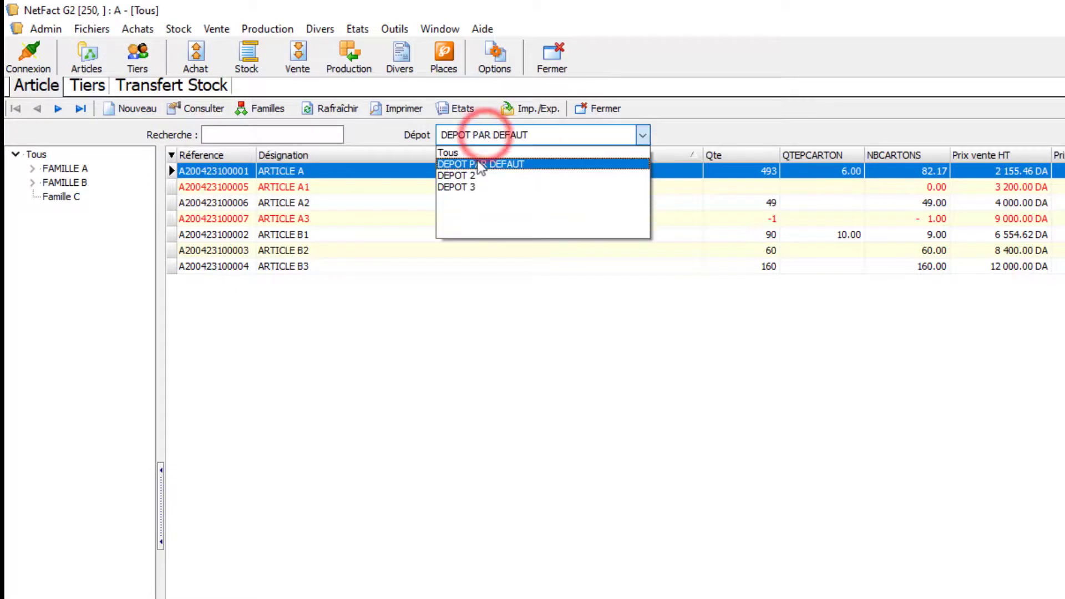
{"action": "left_click", "coordinate": [460, 176]}
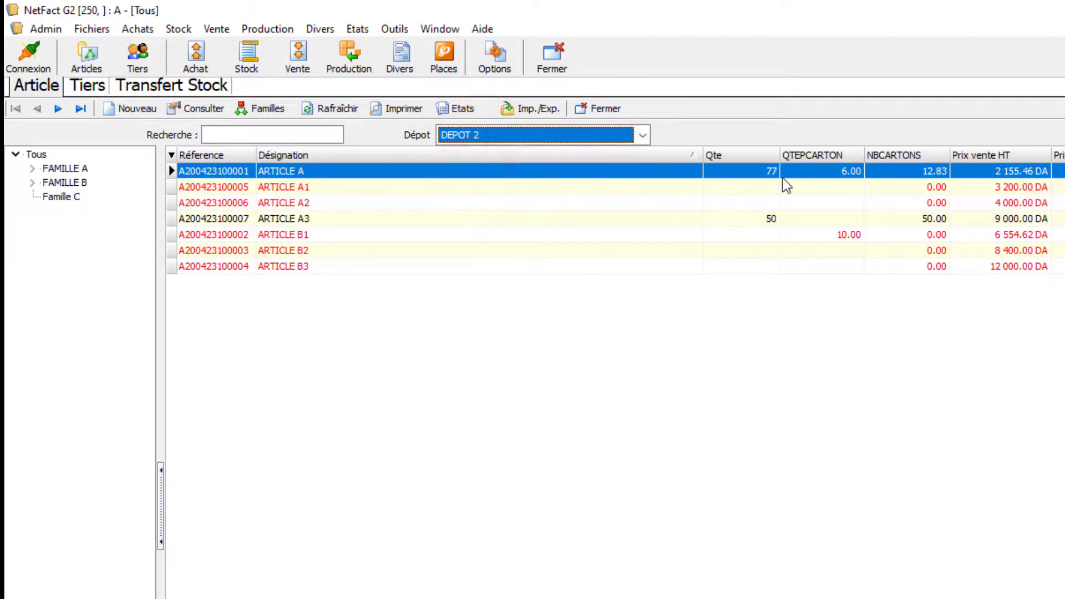
{"action": "left_click", "coordinate": [488, 136]}
{"action": "left_click", "coordinate": [489, 164]}
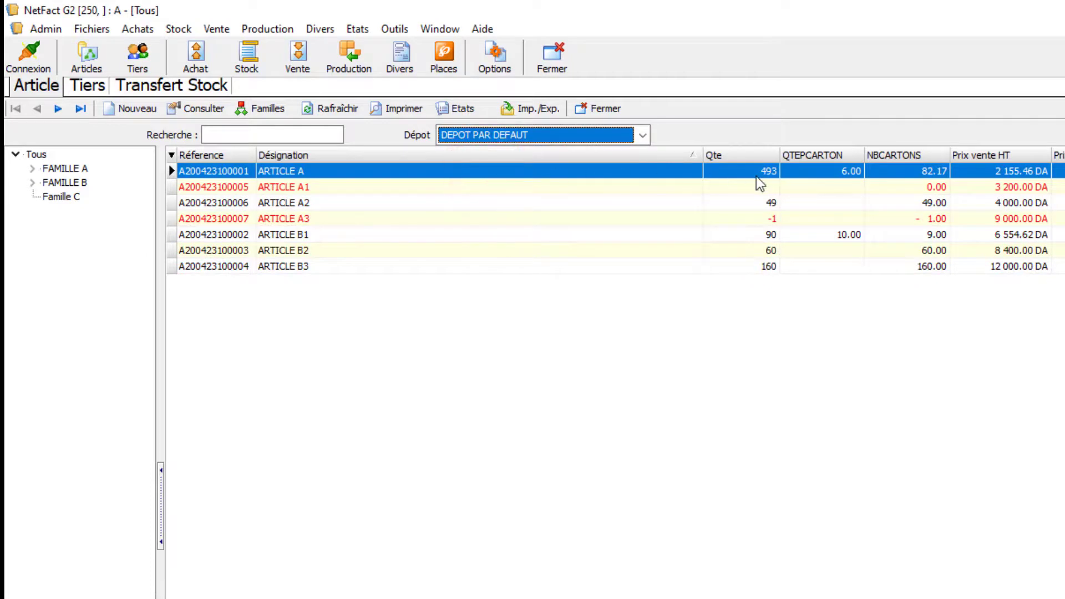
Reopen the saved stock transfer from DEPOT PAR DEFAUT to DEPOT 2
{"action": "left_click", "coordinate": [151, 86]}
{"action": "left_click", "coordinate": [316, 180]}
{"action": "double_click", "coordinate": [316, 180]}
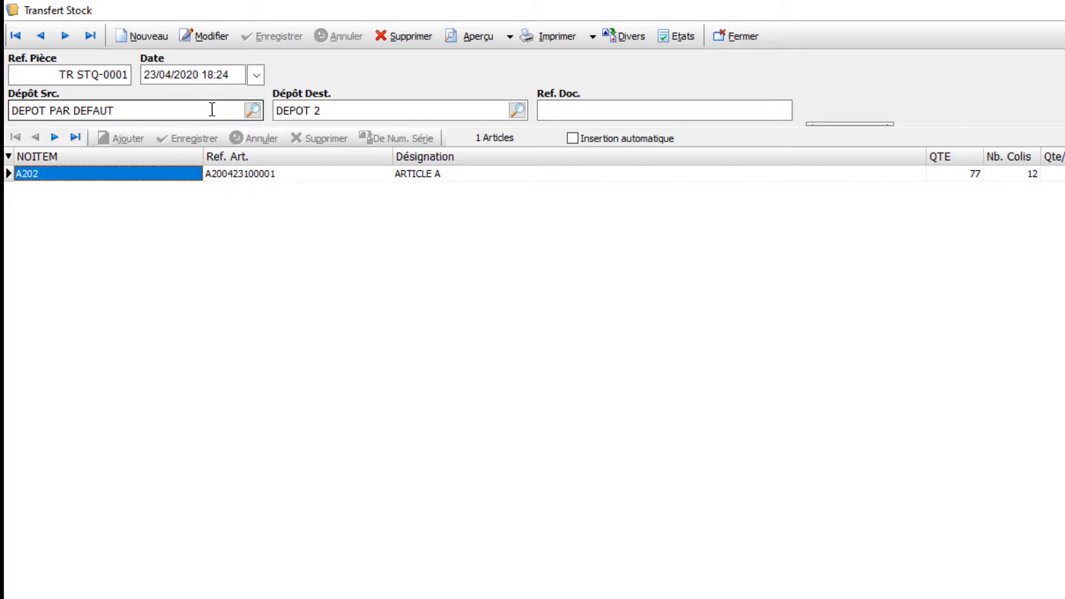
Preview the transfer with the Bon de transfert non valorisé layout, then close the preview
{"action": "left_click", "coordinate": [509, 37]}
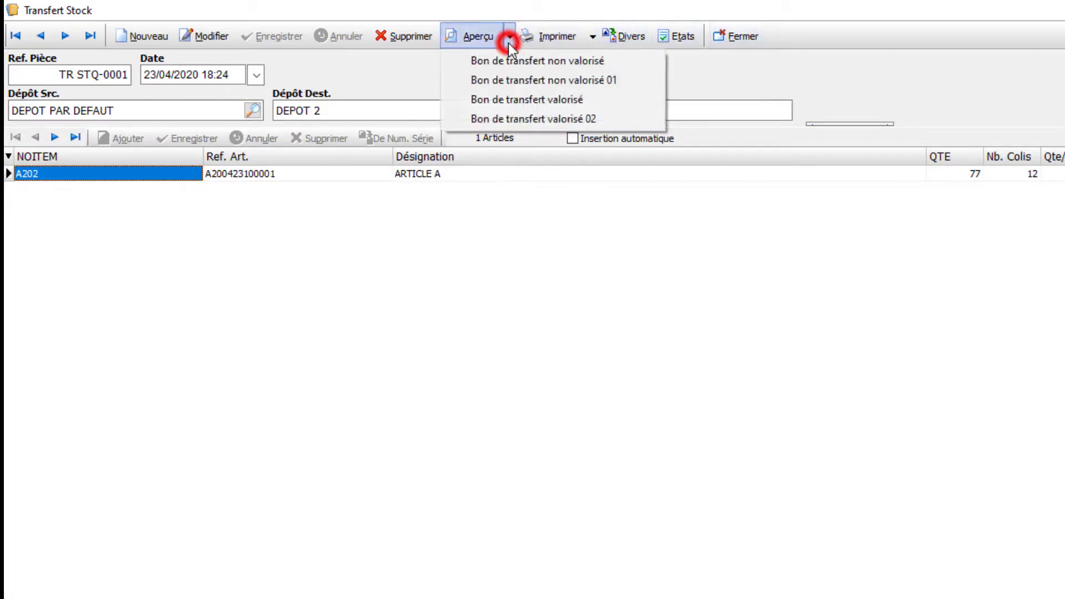
{"action": "left_click", "coordinate": [398, 56]}
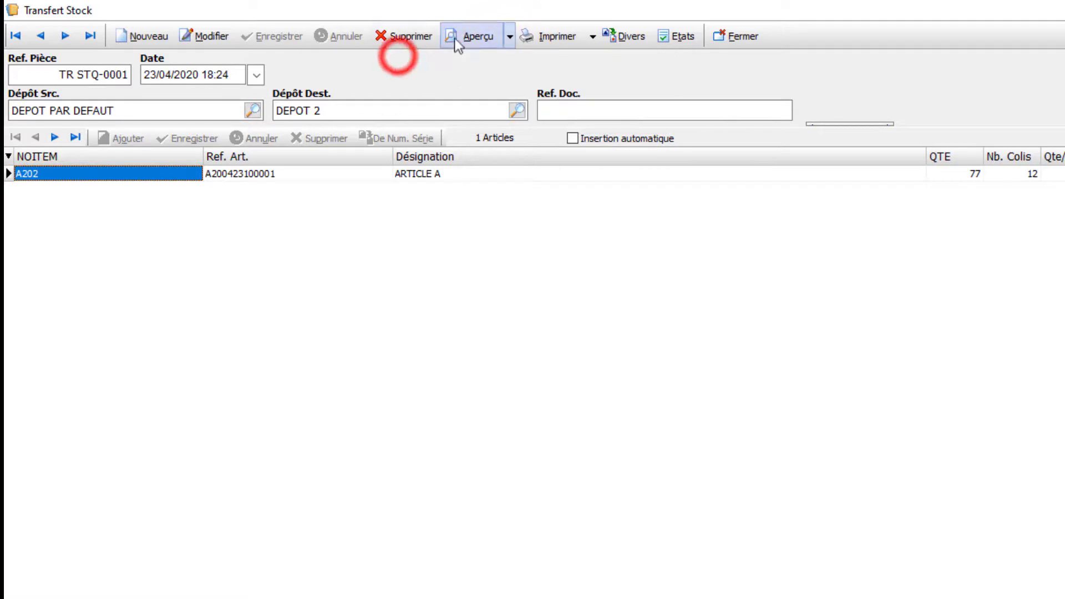
{"action": "left_click", "coordinate": [510, 31]}
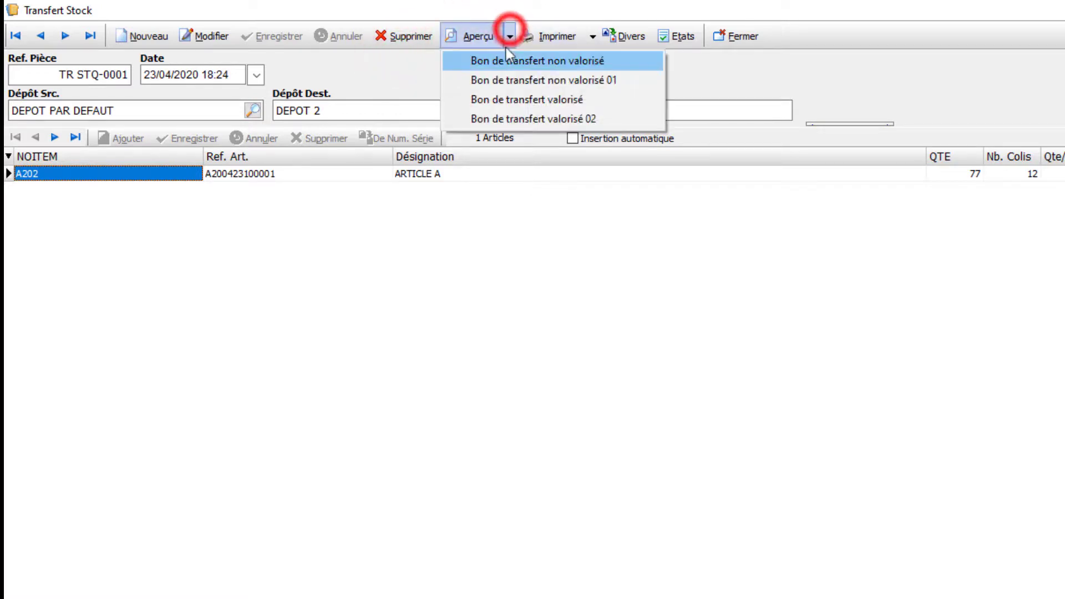
{"action": "left_click", "coordinate": [532, 38]}
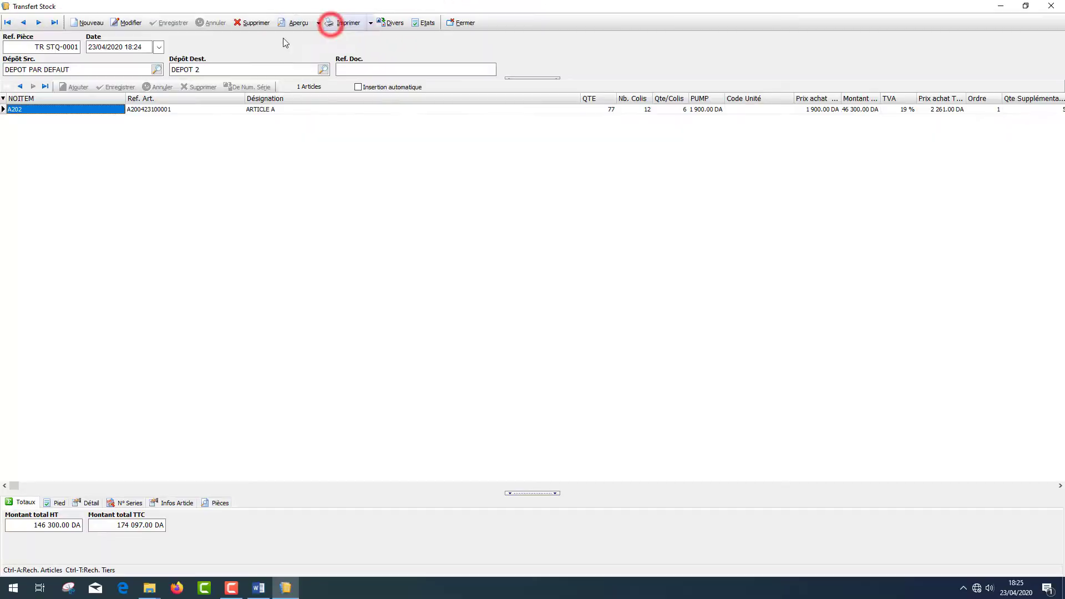
{"action": "left_click", "coordinate": [534, 20]}
{"action": "left_click", "coordinate": [509, 34]}
{"action": "left_click", "coordinate": [511, 54]}
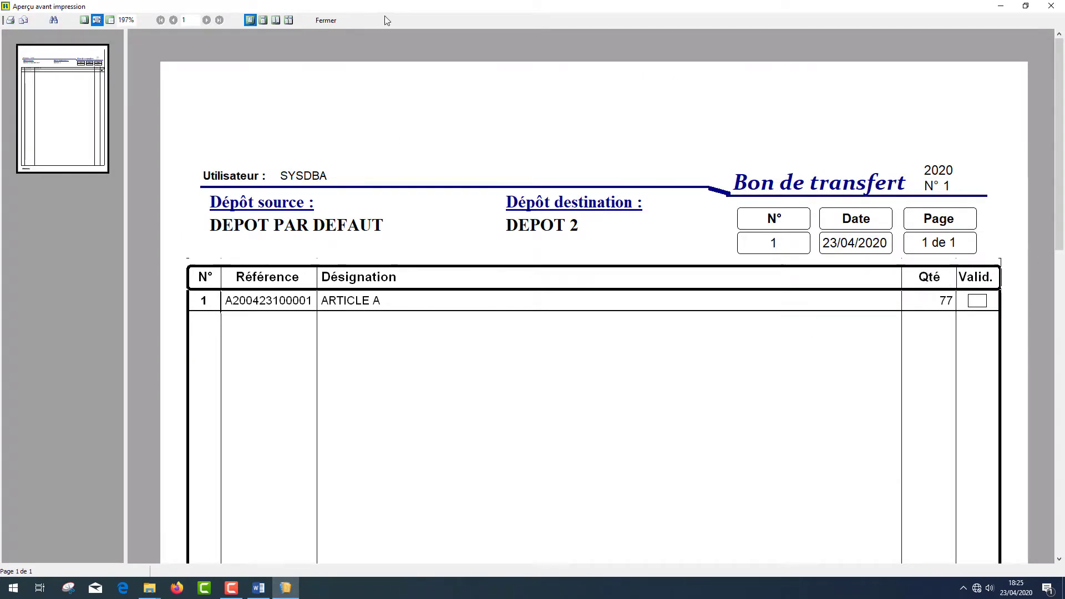
{"action": "left_click", "coordinate": [335, 24]}
Preview the transfer as Bon de transfert non valorisé 01 down to the signature area, and close the preview
{"action": "left_click", "coordinate": [318, 22]}
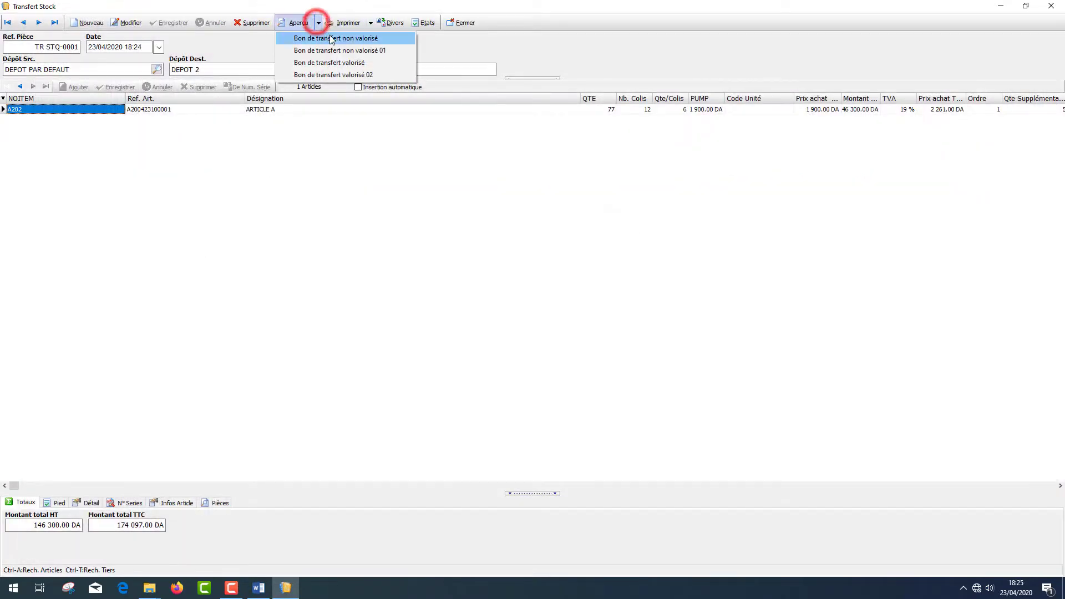
{"action": "left_click", "coordinate": [344, 51]}
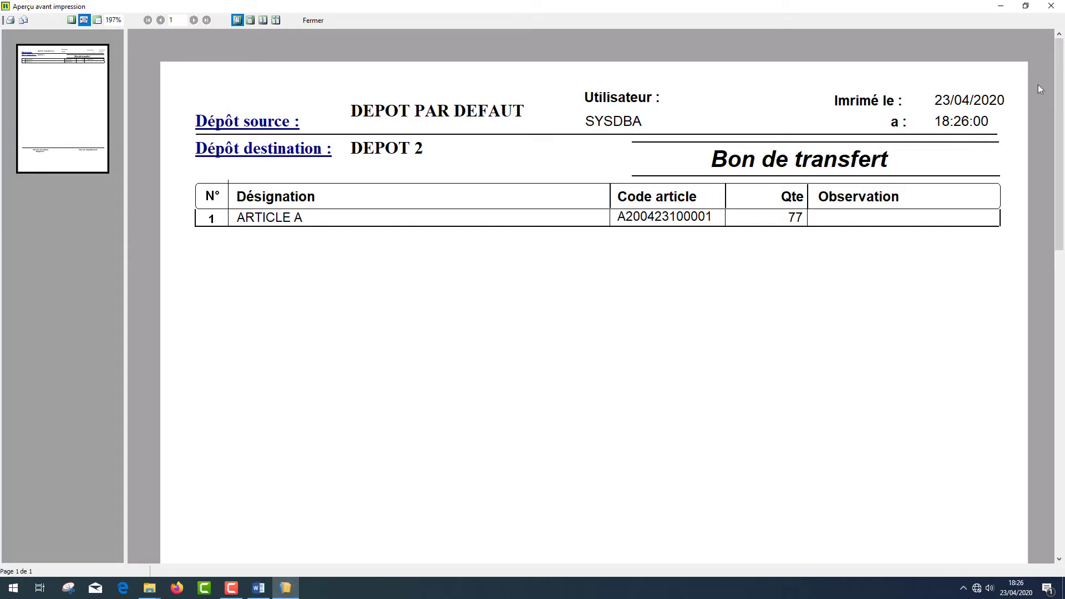
{"action": "left_click_drag", "start_coordinate": [1059, 83], "coordinate": [1044, 362]}
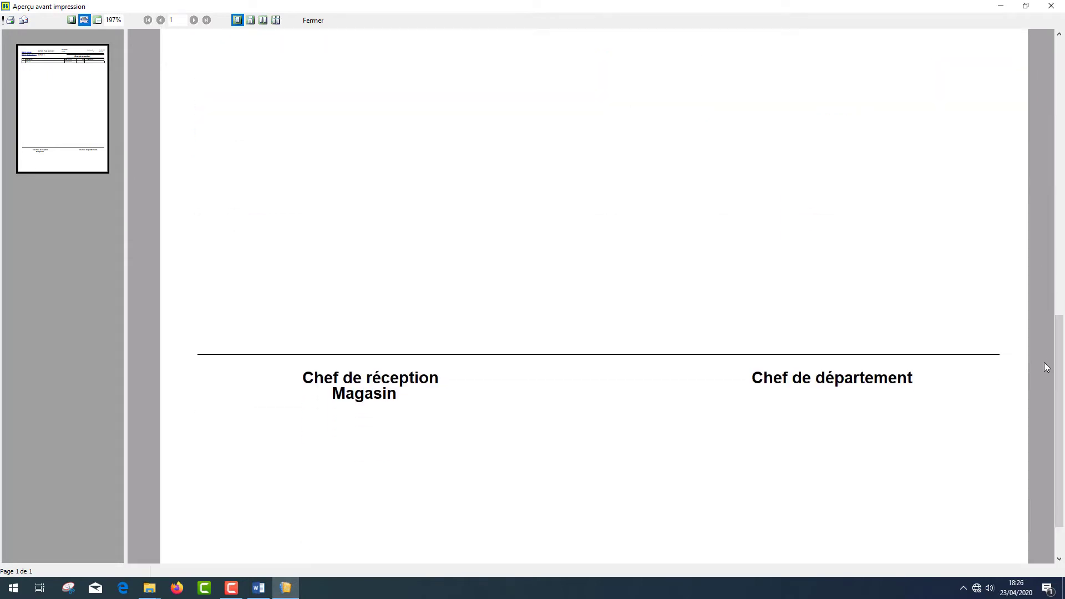
{"action": "left_click", "coordinate": [307, 21]}
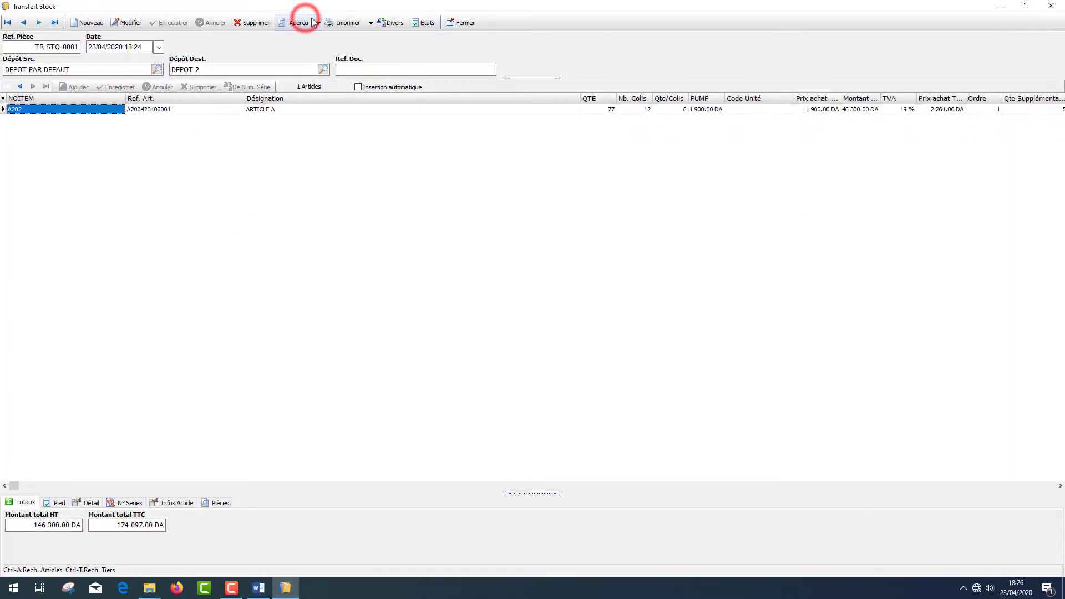
Preview the transfer with the Bon de transfert valorisé layout, then close the preview
{"action": "left_click", "coordinate": [317, 22]}
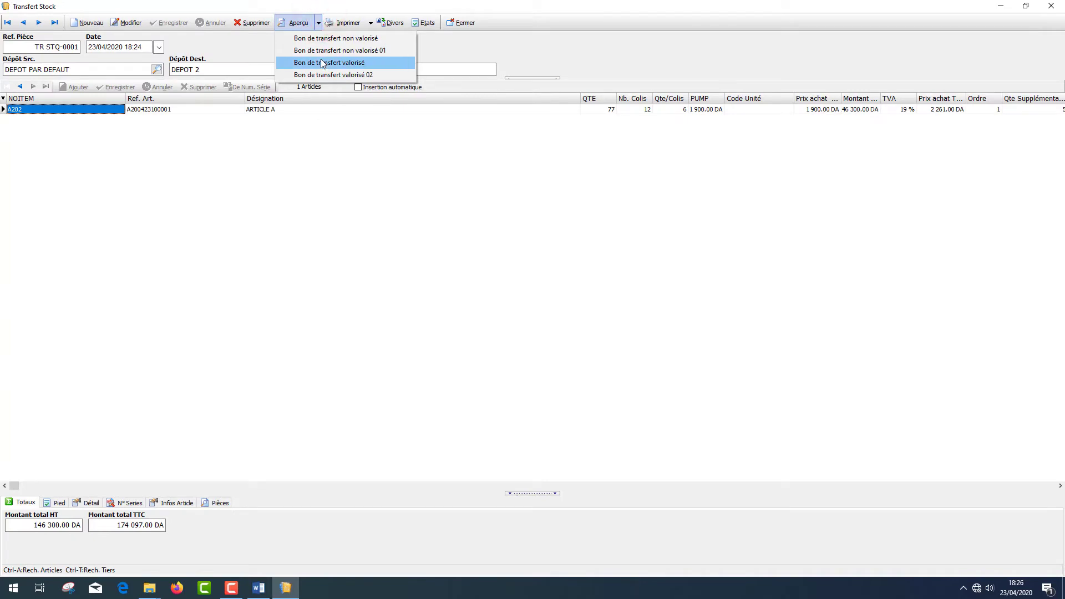
{"action": "left_click", "coordinate": [337, 63]}
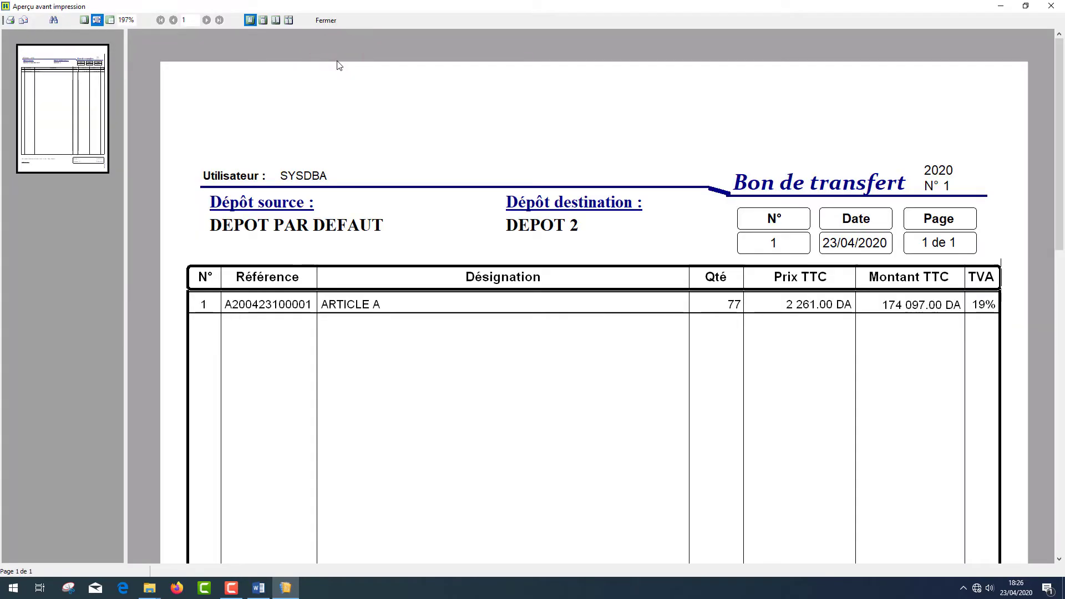
{"action": "left_click", "coordinate": [326, 21]}
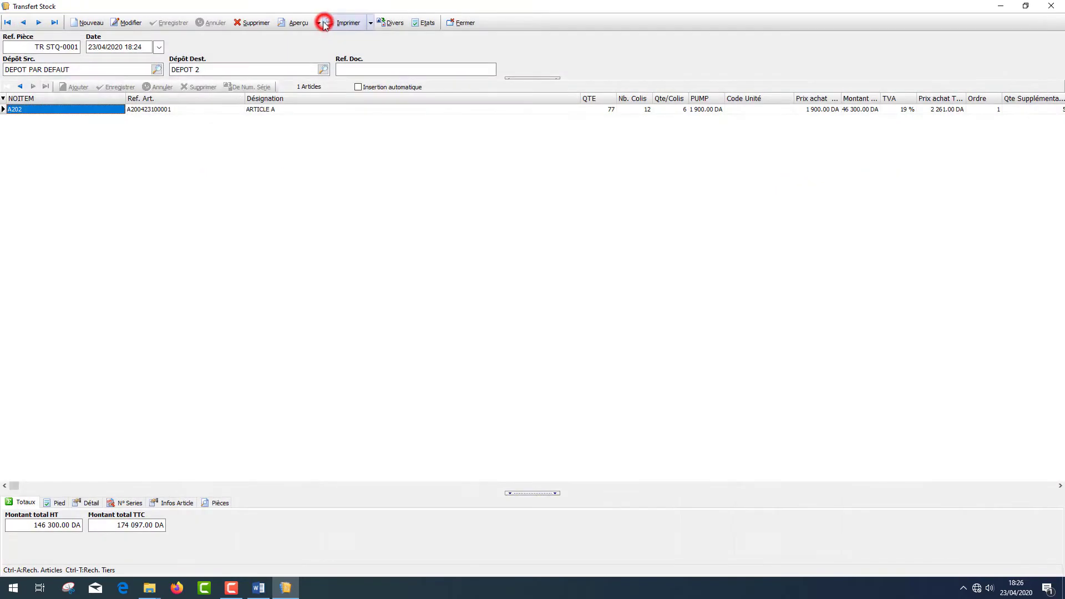
Preview the transfer as Bon de transfert valorisé 02, look through the page, then close the preview and the transfer document
{"action": "left_click", "coordinate": [318, 22]}
{"action": "left_click", "coordinate": [331, 76]}
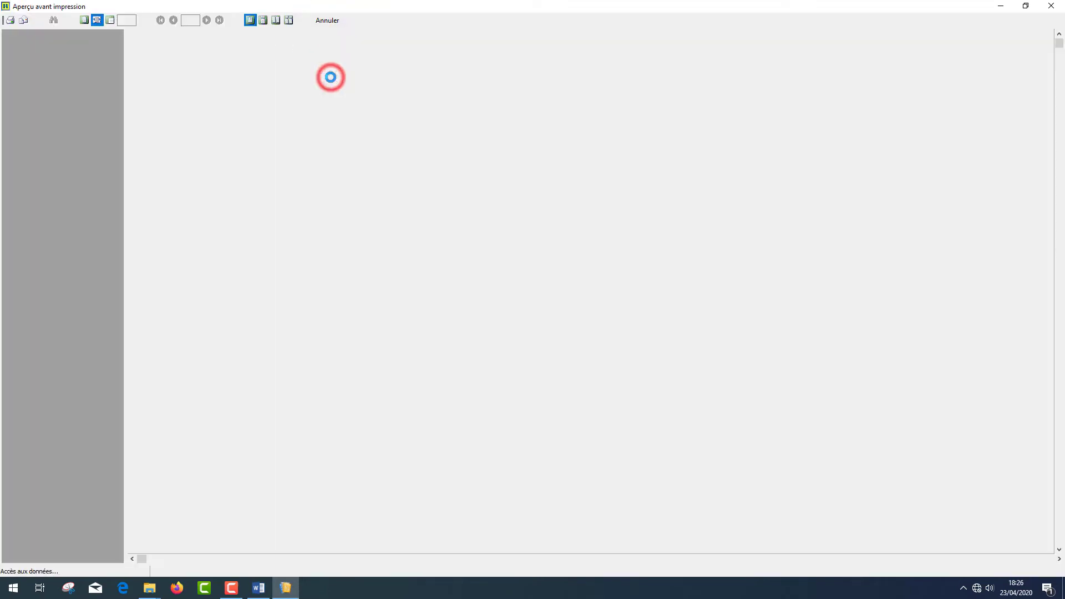
{"action": "scroll", "coordinate": [333, 82], "scroll_direction": "down", "scroll_amount": 2}
{"action": "scroll", "coordinate": [332, 82], "scroll_direction": "down", "scroll_amount": 2}
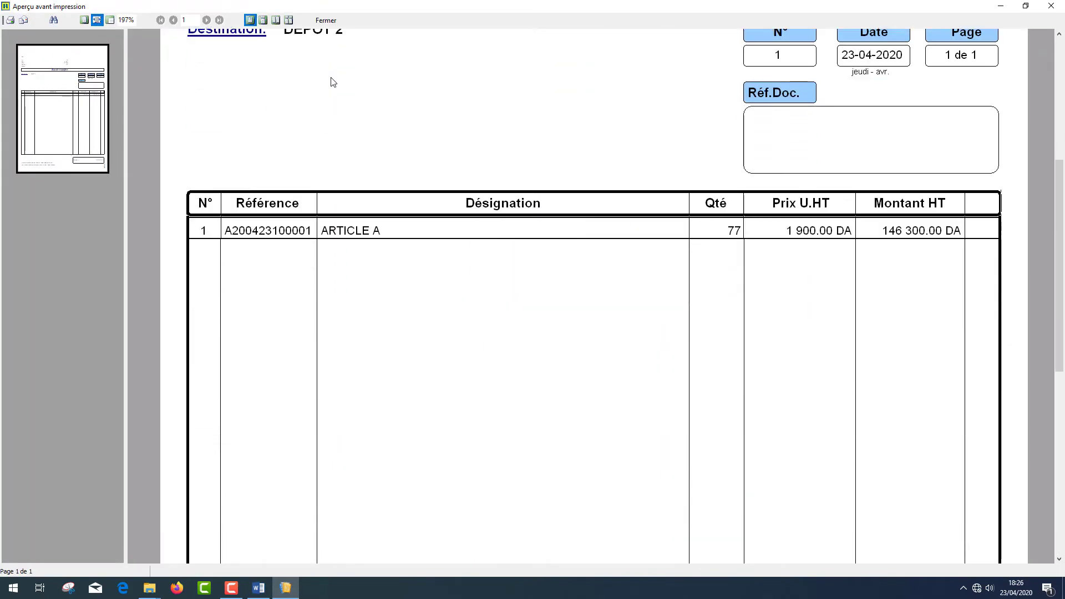
{"action": "scroll", "coordinate": [331, 81], "scroll_direction": "up", "scroll_amount": 6}
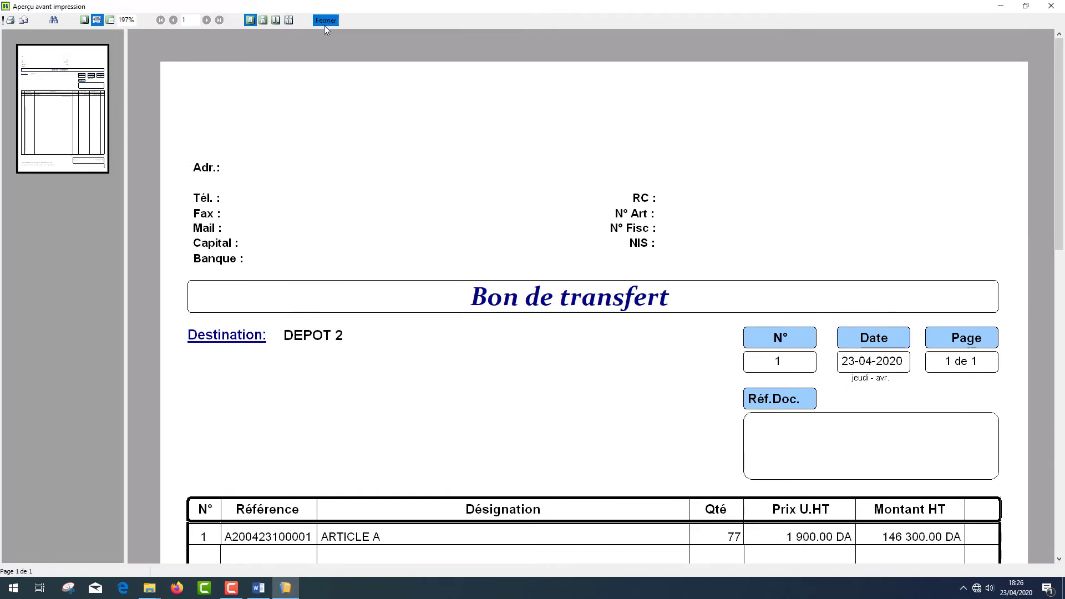
{"action": "left_click", "coordinate": [325, 21]}
{"action": "left_click", "coordinate": [454, 22]}
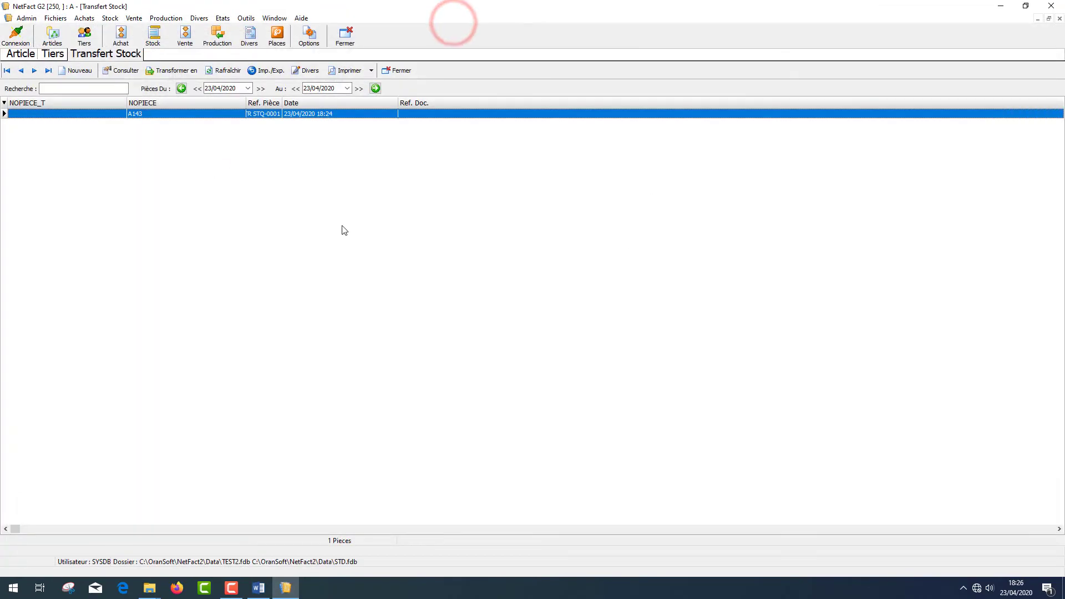